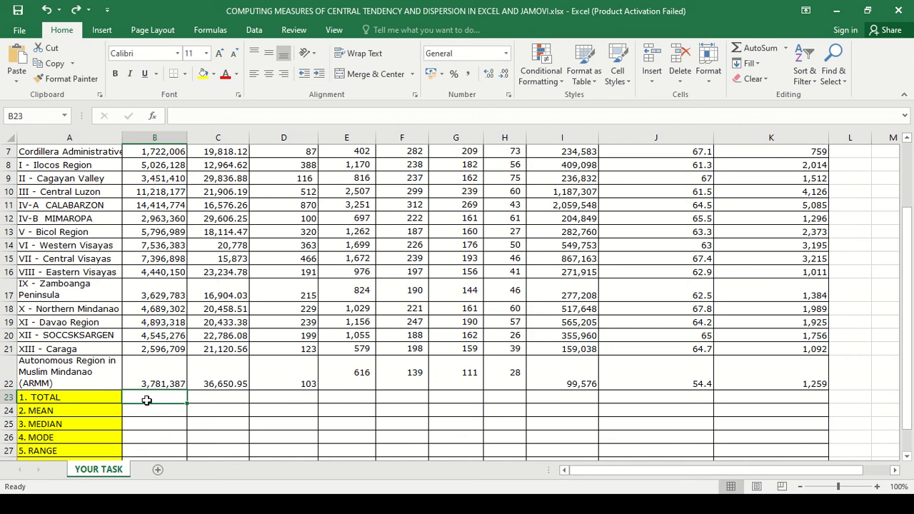
Enter the formula =SUM(B6:B22) in cell B23 to total the Population column
text(=)
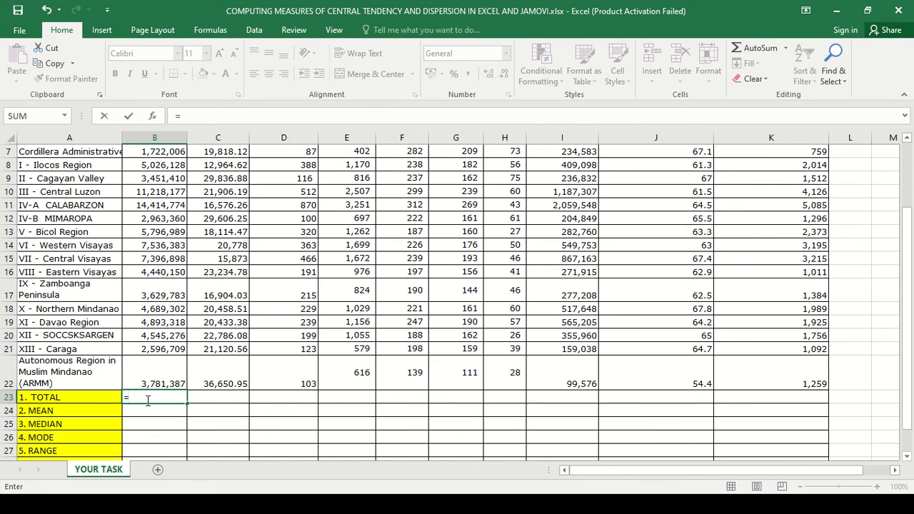
text(sum)
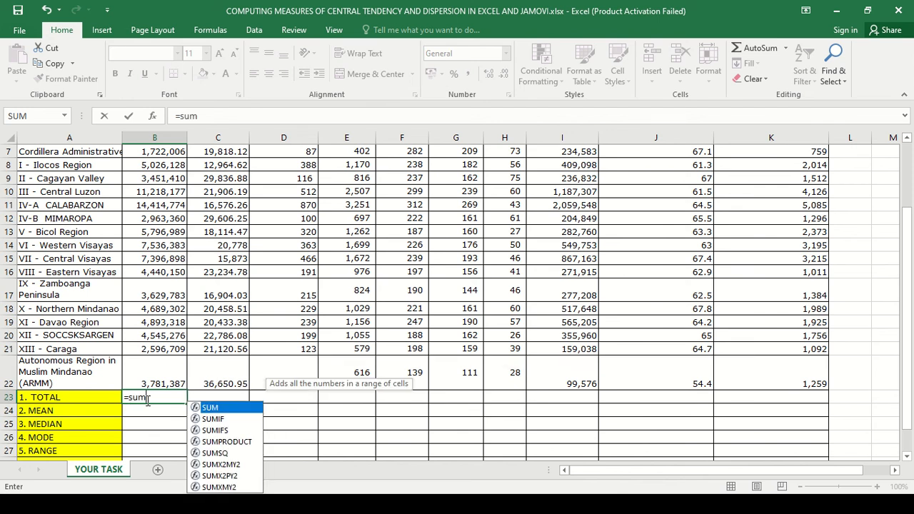
double_click(218, 409)
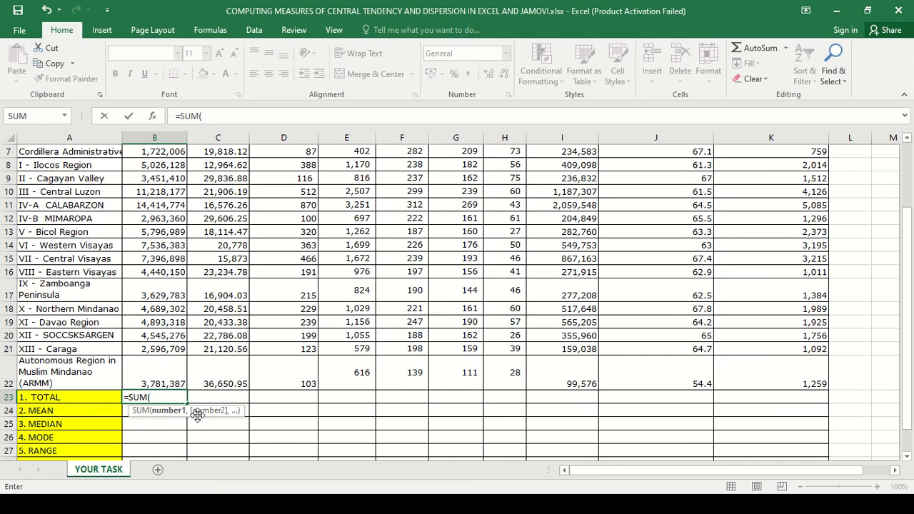
scroll(145, 315, up, 2)
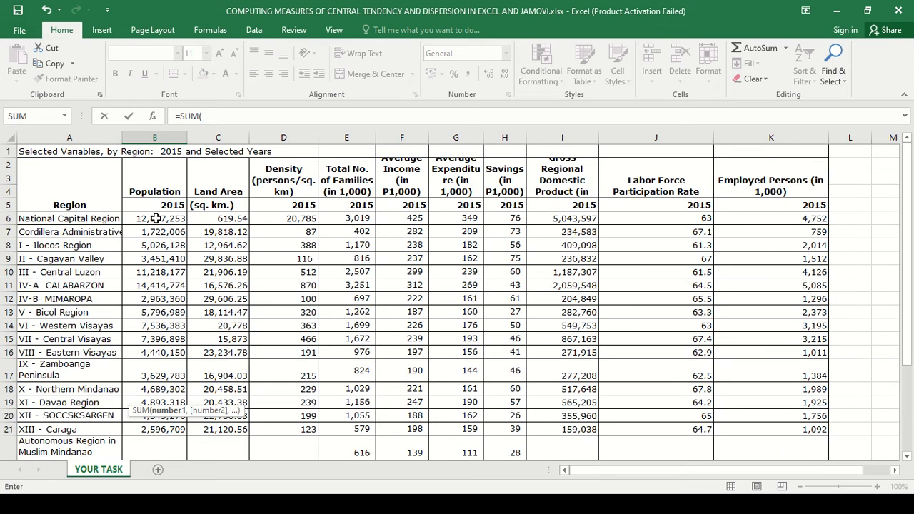
scroll(158, 335, down, 3)
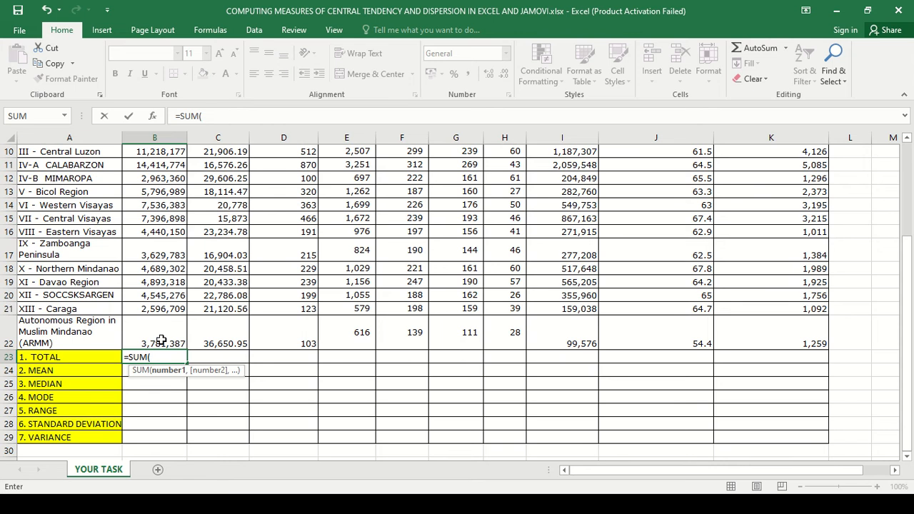
scroll(162, 335, up, 3)
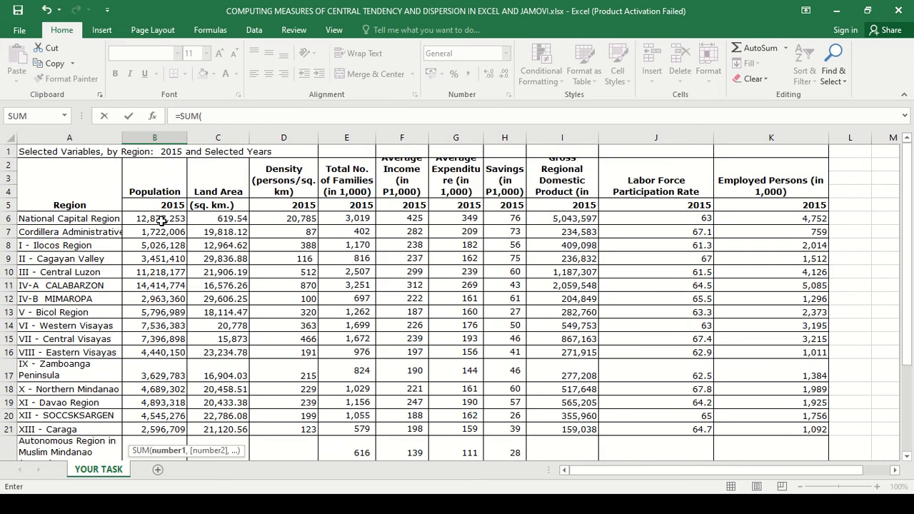
drag(161, 221, 173, 364)
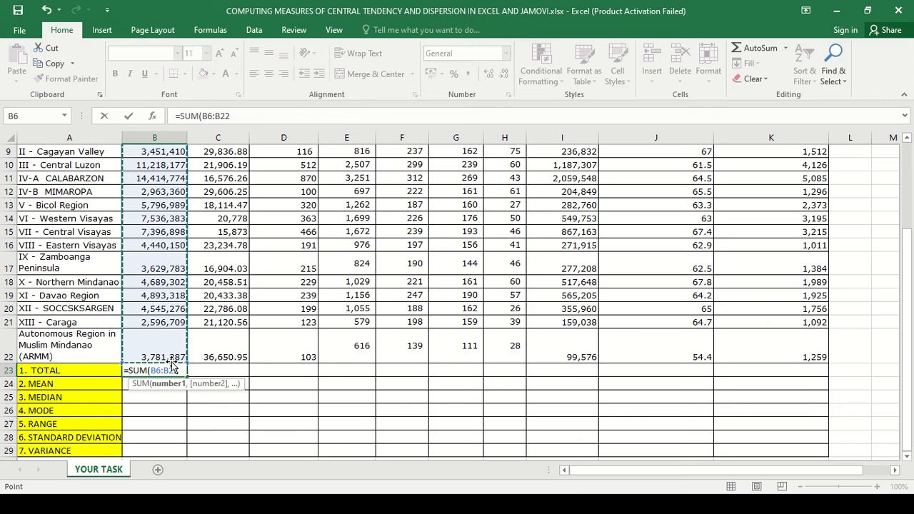
text())
Examine the summed Population range, the other variable columns and the summary rows beneath the table
scroll(235, 375, up, 3)
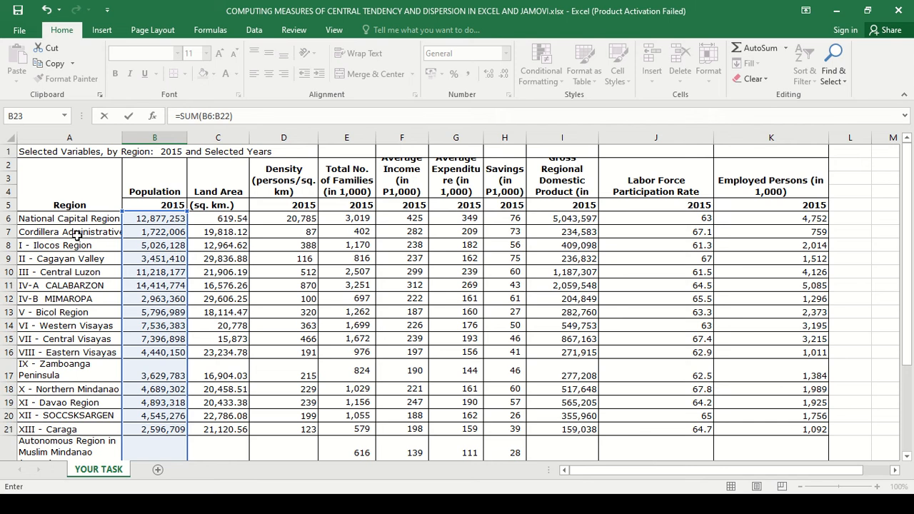
scroll(79, 233, down, 3)
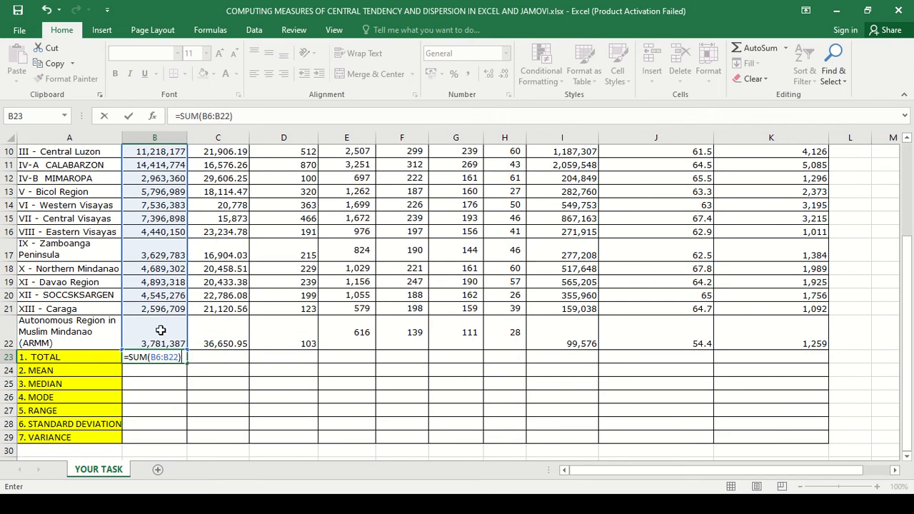
scroll(178, 287, up, 3)
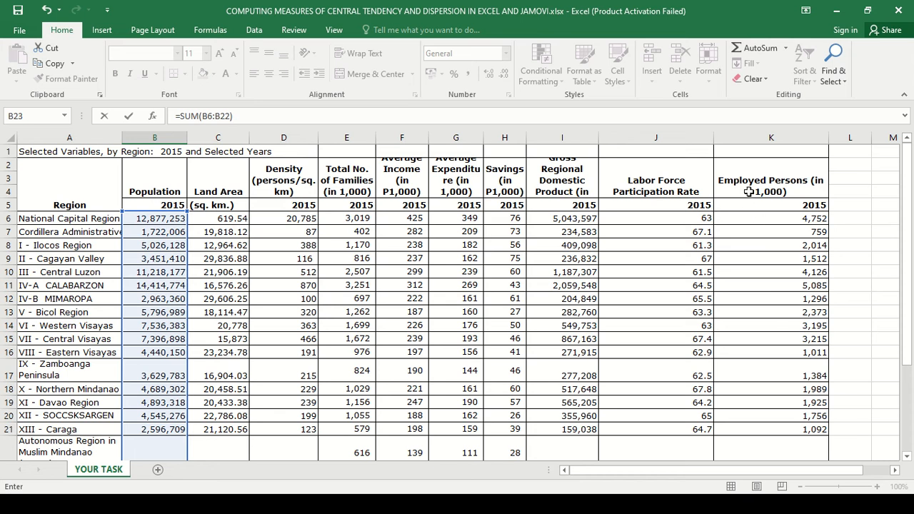
scroll(471, 280, down, 1)
scroll(471, 280, down, 3)
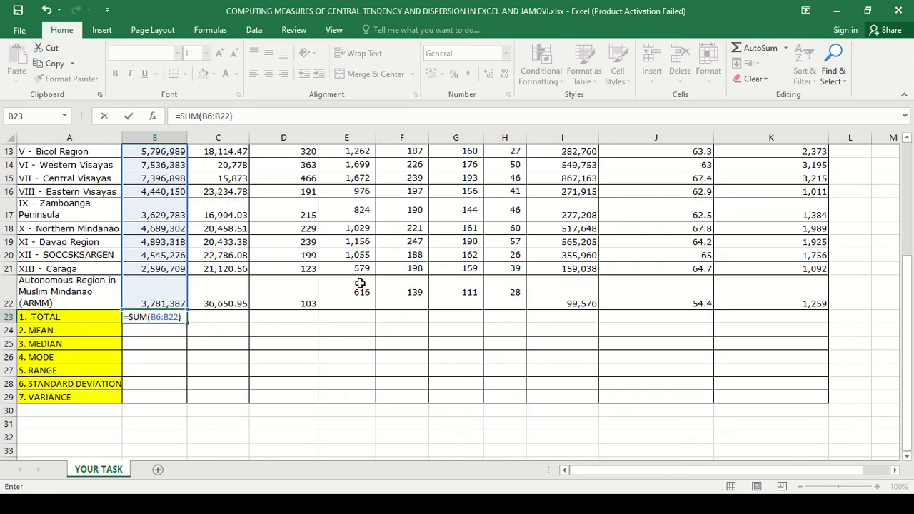
scroll(239, 335, up, 4)
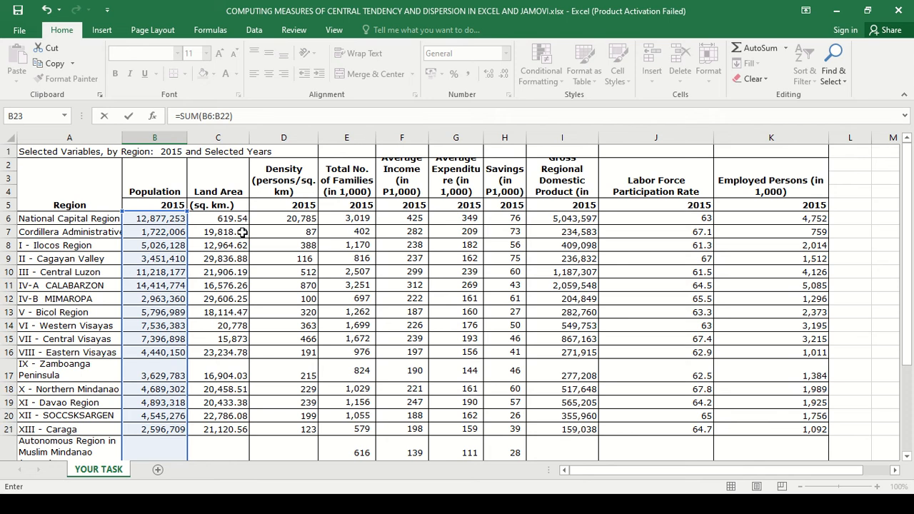
scroll(240, 311, down, 2)
scroll(240, 312, down, 1)
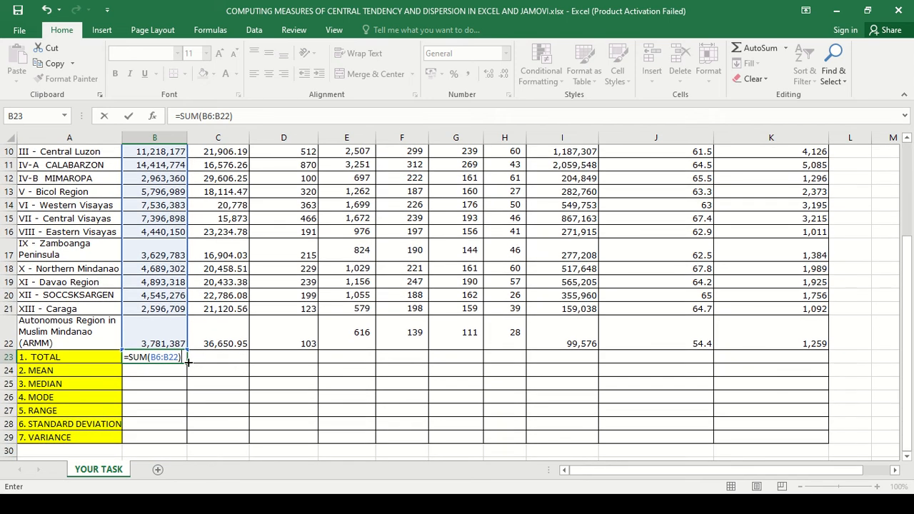
scroll(171, 251, up, 1)
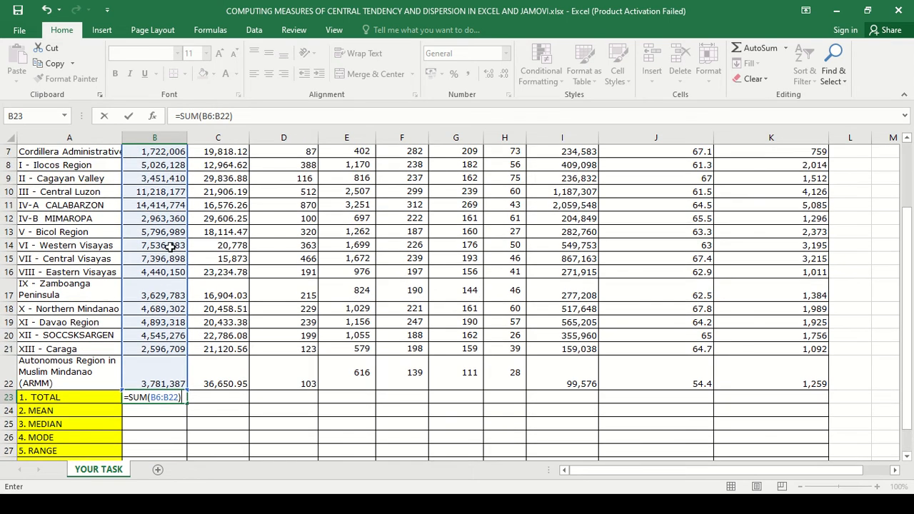
scroll(174, 275, down, 1)
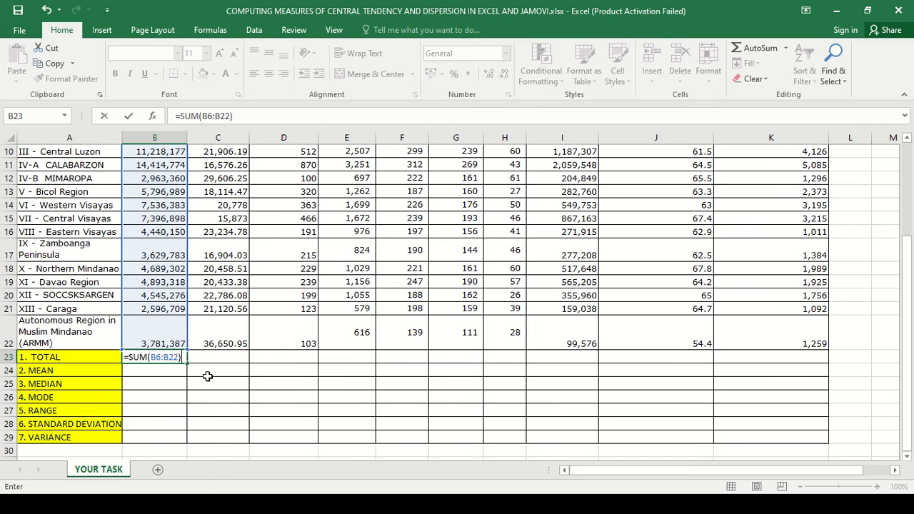
Commit the Population total and fill its SUM formula across the Total row from B23 to K23
click(207, 376)
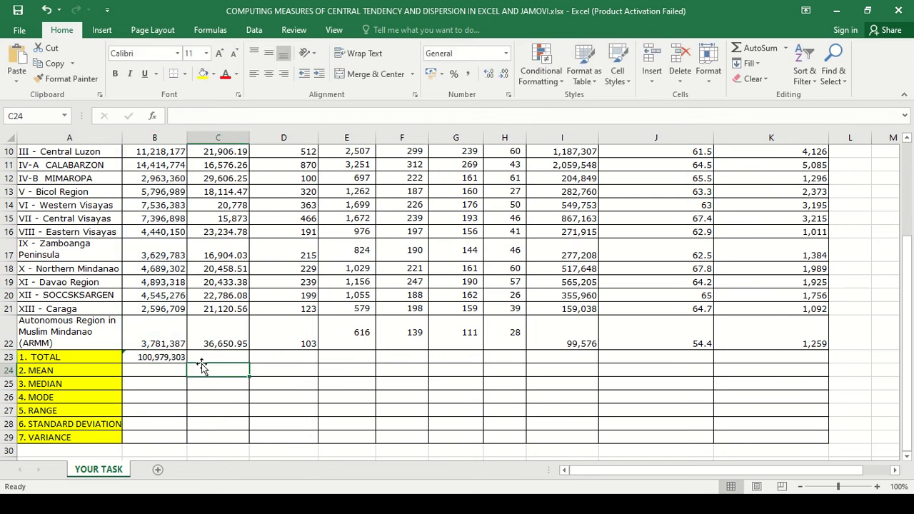
scroll(193, 366, up, 2)
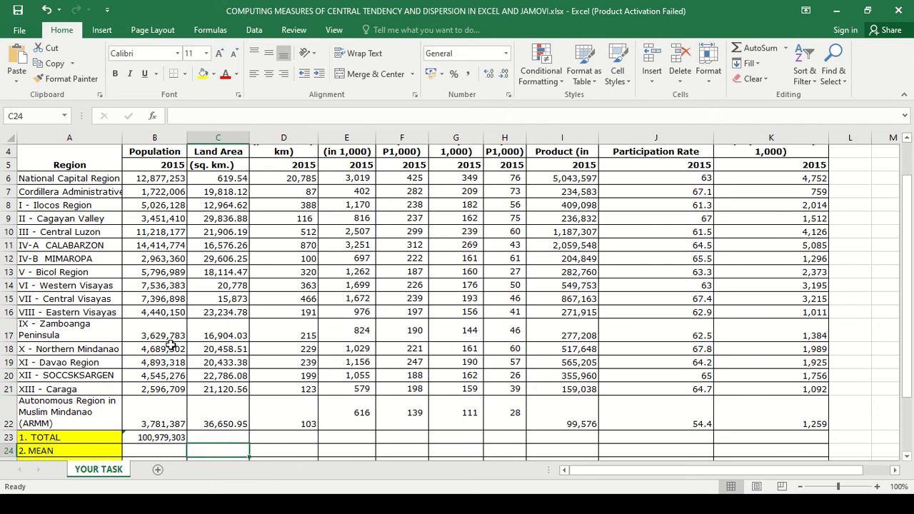
scroll(162, 329, up, 1)
scroll(154, 246, down, 3)
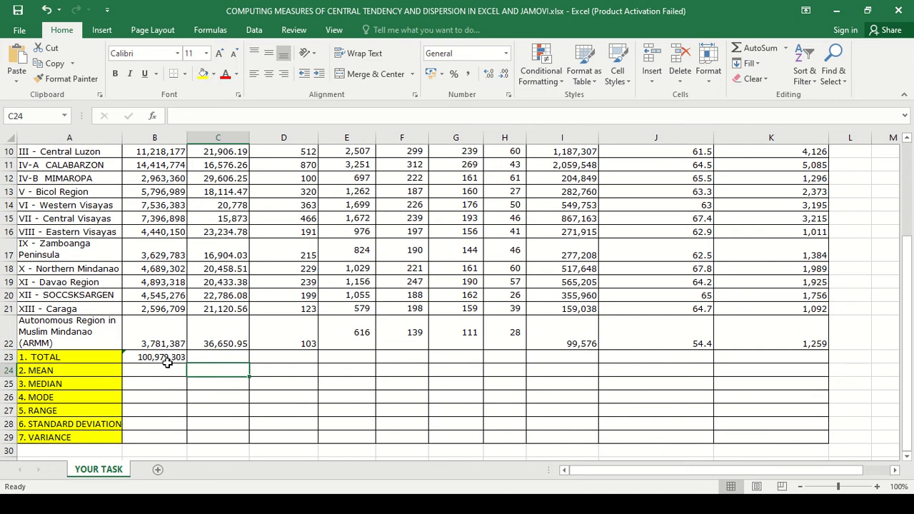
click(170, 358)
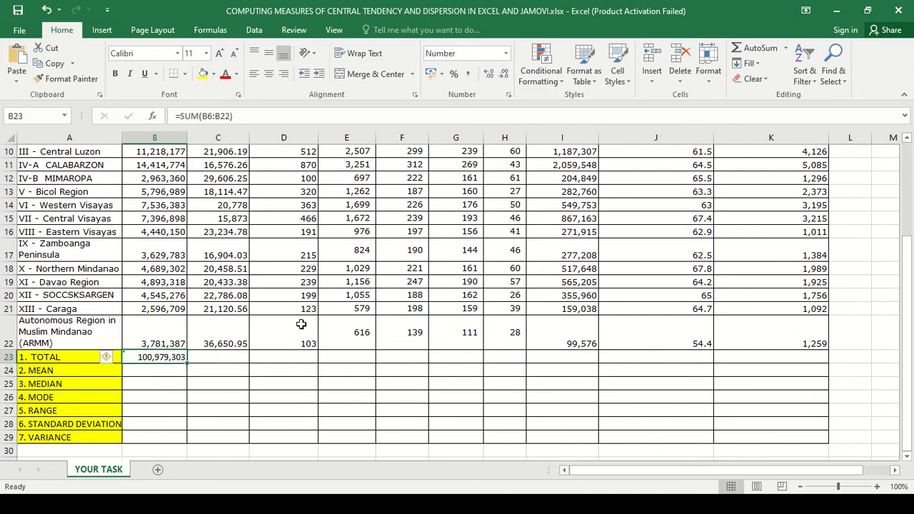
scroll(364, 432, up, 2)
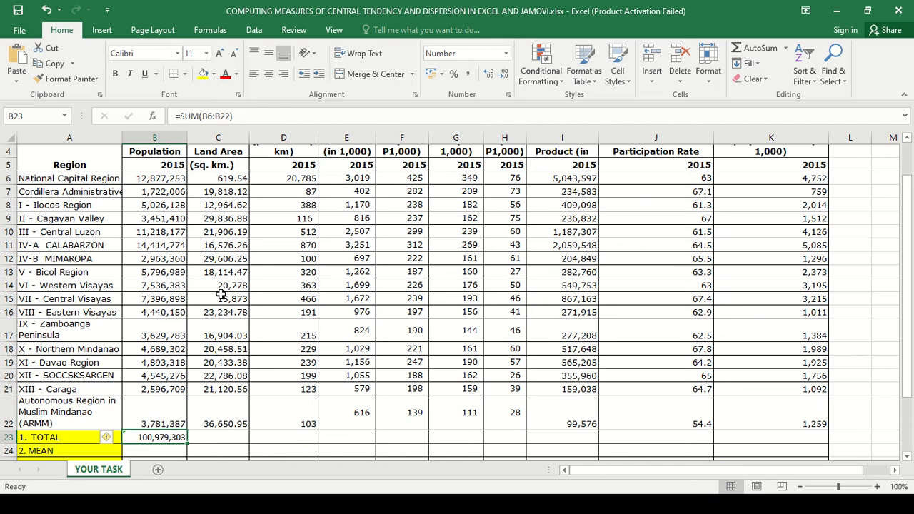
scroll(174, 181, up, 1)
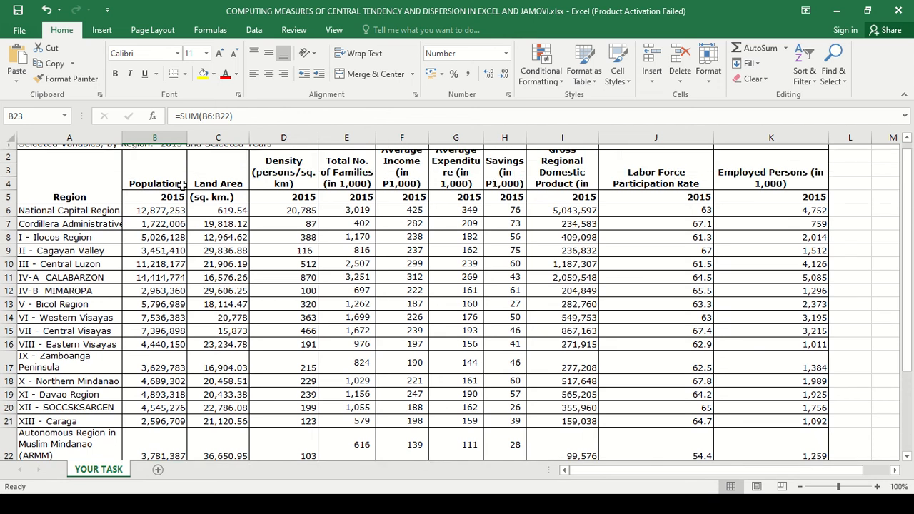
scroll(628, 317, down, 3)
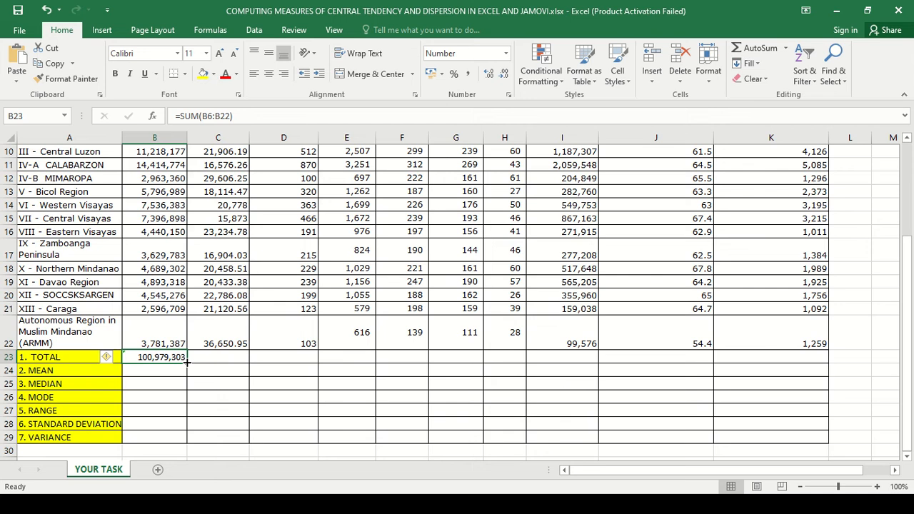
drag(187, 362, 790, 362)
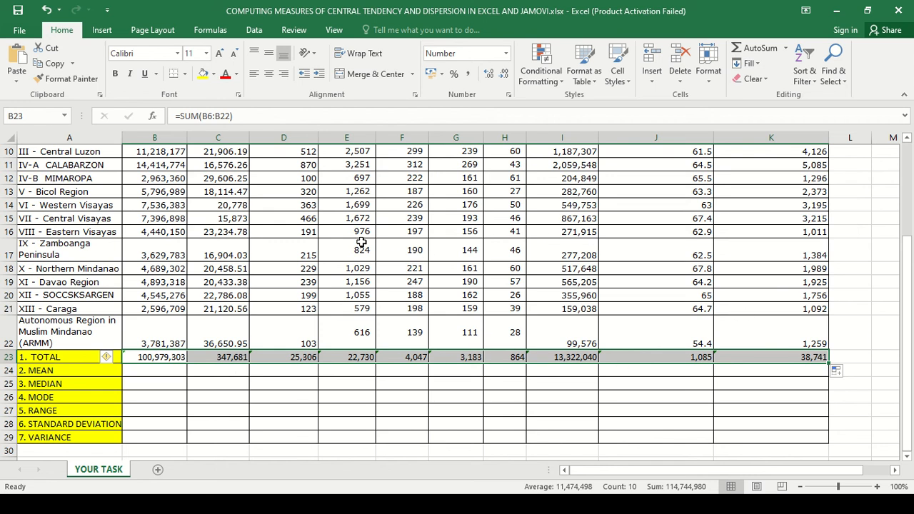
Start a formula in B24, the Mean cell of the Population column
click(151, 372)
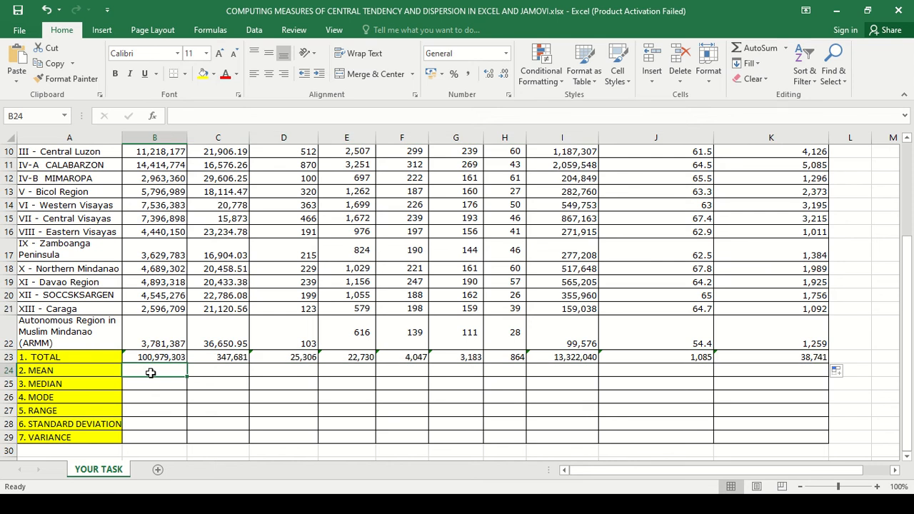
text(=)
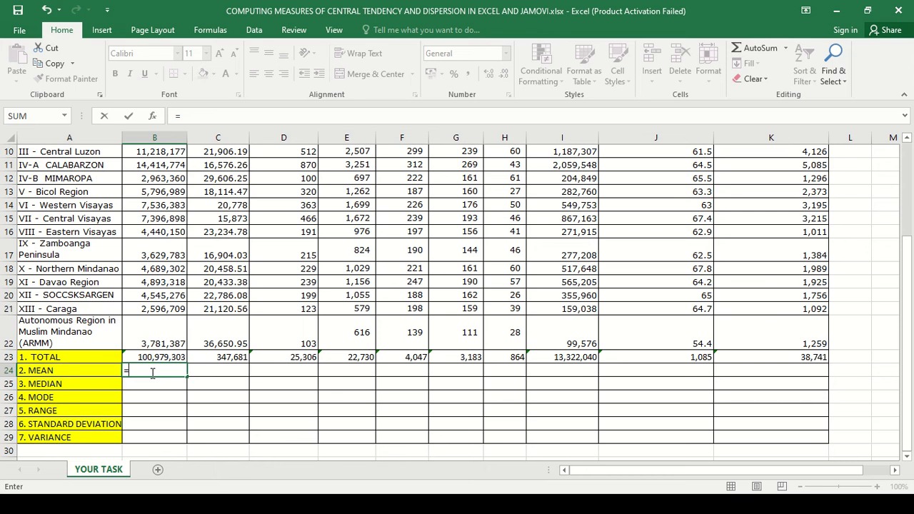
text(mean)
key(BackSpace)
key(BackSpace)
key(BackSpace)
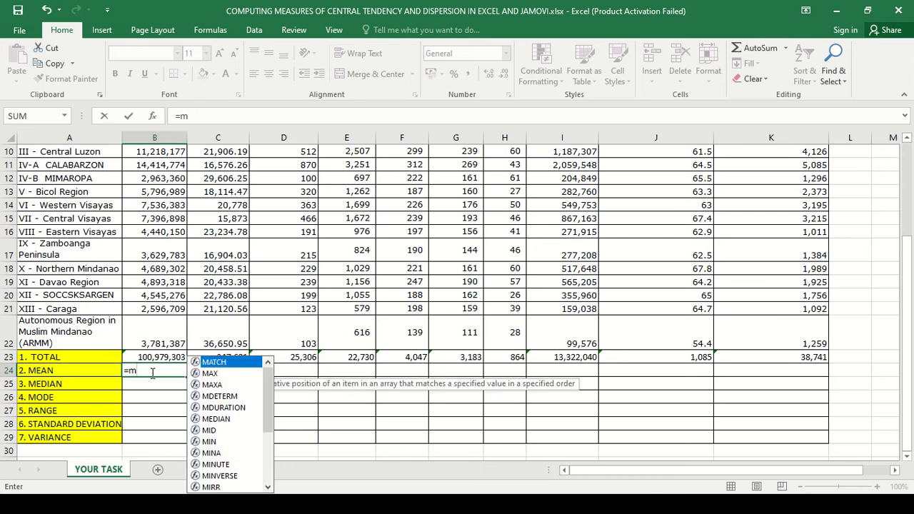
key(BackSpace)
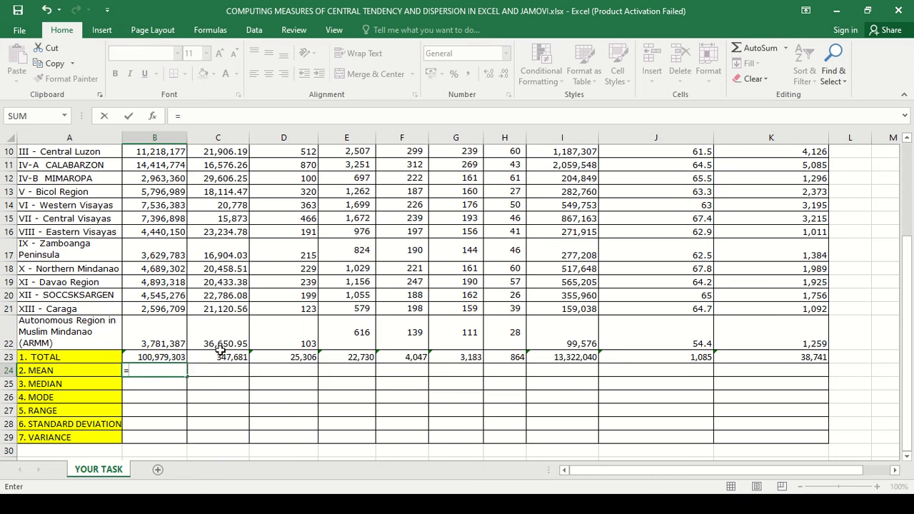
text(me)
key(BackSpace)
key(BackSpace)
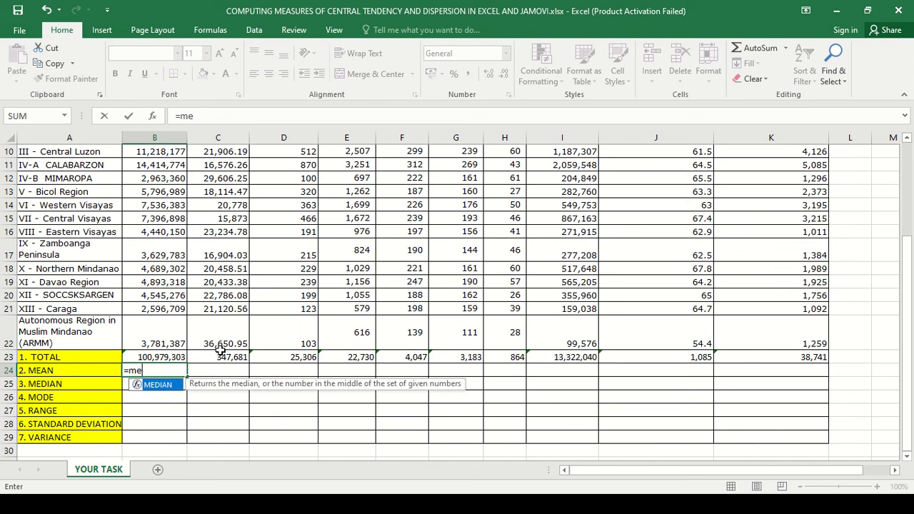
key(BackSpace)
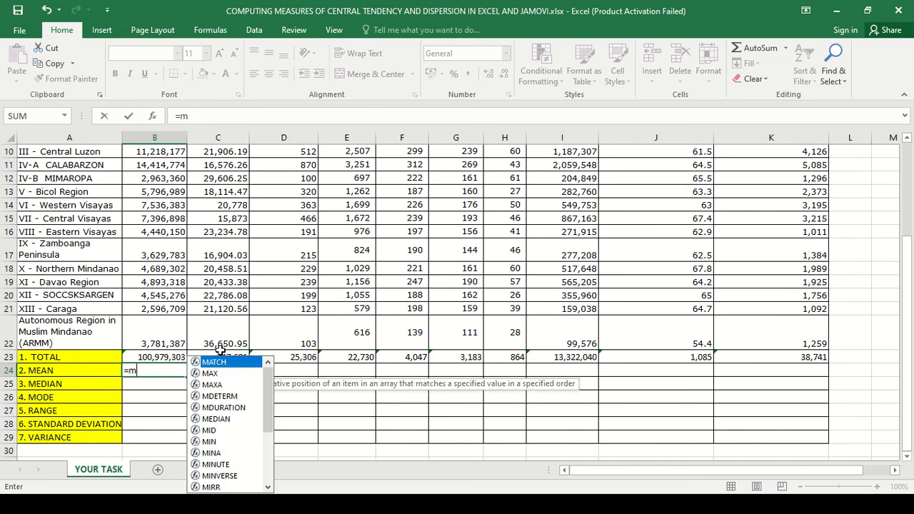
key(BackSpace)
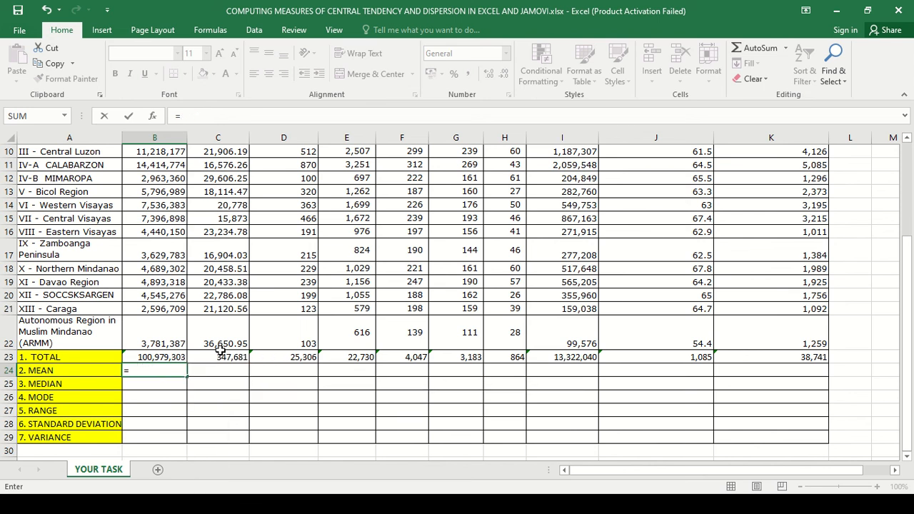
text(me)
text(a)
key(BackSpace)
text(a)
key(BackSpace)
key(BackSpace)
key(BackSpace)
key(BackSpace)
Complete the Population mean in B24 with the formula =AVERAGE(B6:B22) and commit it
text(a)
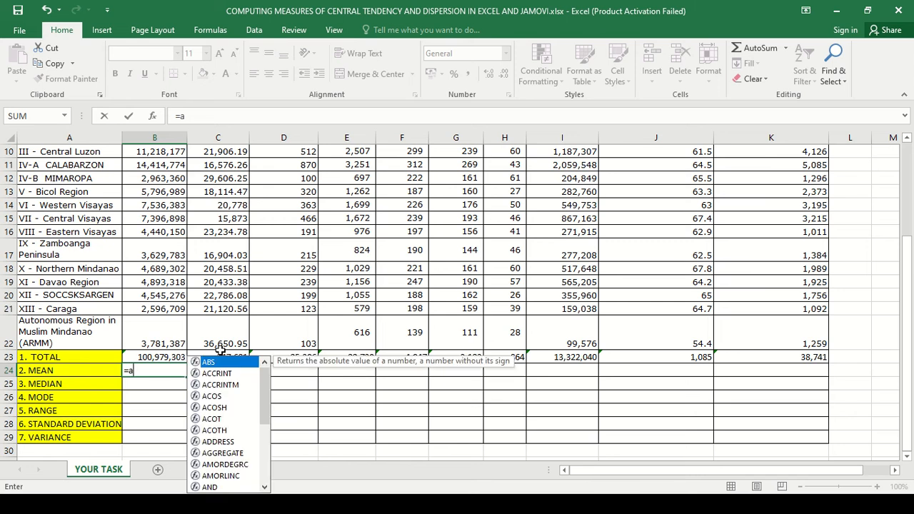
text(vera)
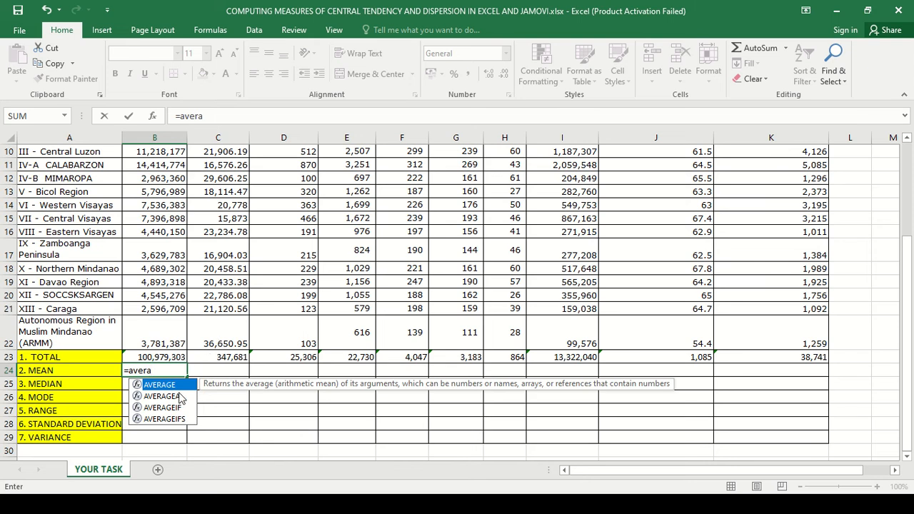
key(Tab)
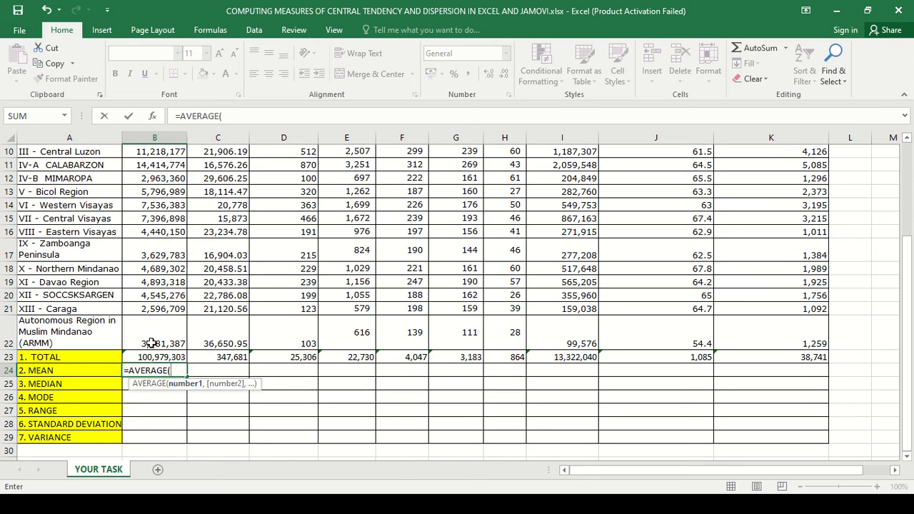
scroll(154, 353, up, 3)
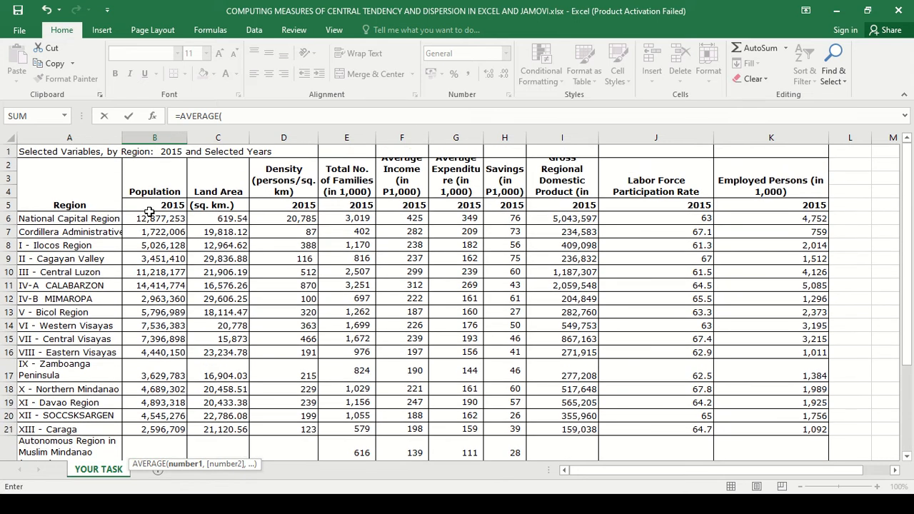
drag(145, 221, 167, 409)
drag(171, 371, 172, 371)
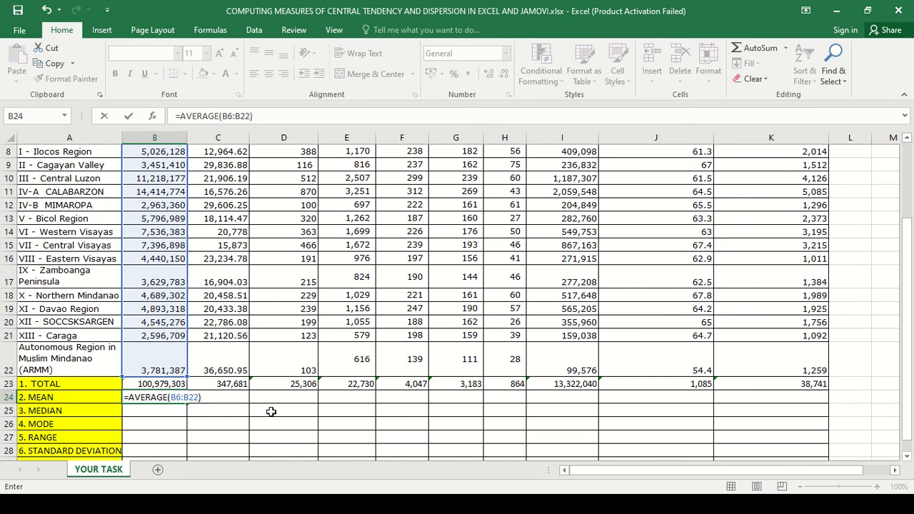
click(272, 411)
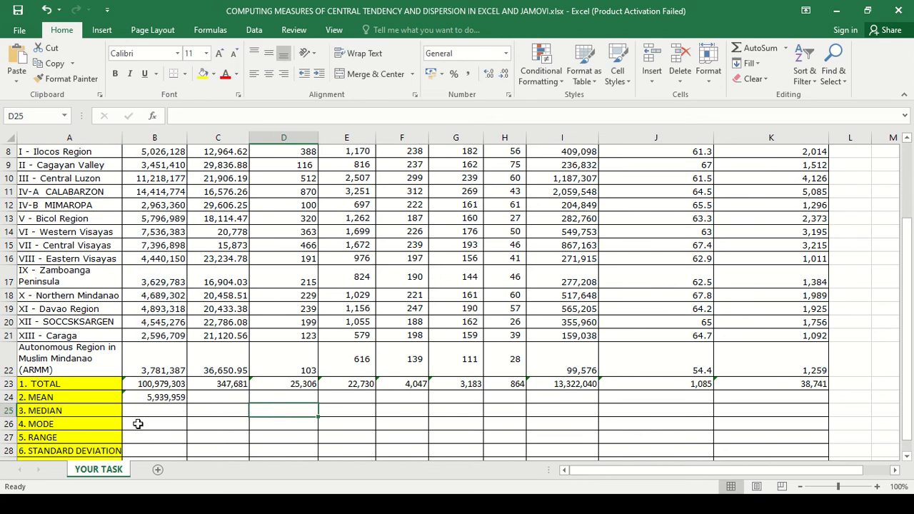
Fill the AVERAGE formula from B24 across the Mean row to K24
scroll(146, 392, up, 2)
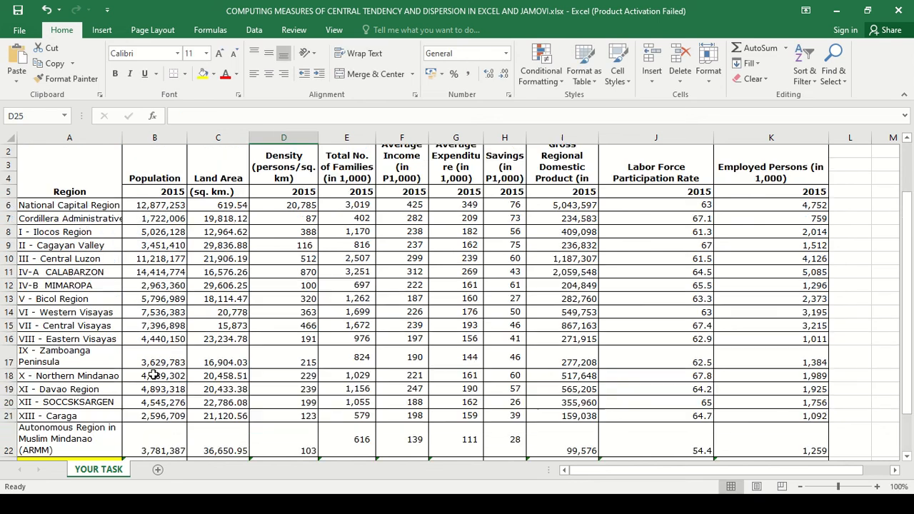
scroll(153, 375, up, 1)
scroll(147, 314, down, 3)
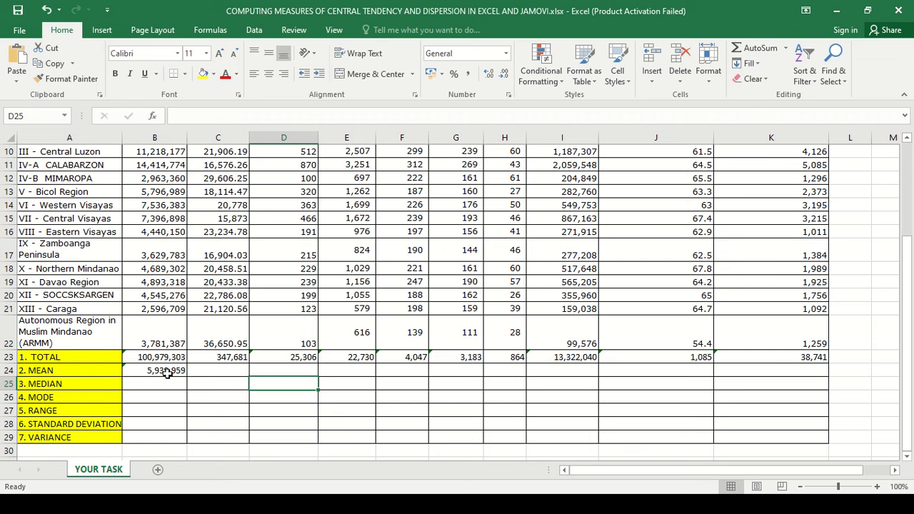
click(166, 372)
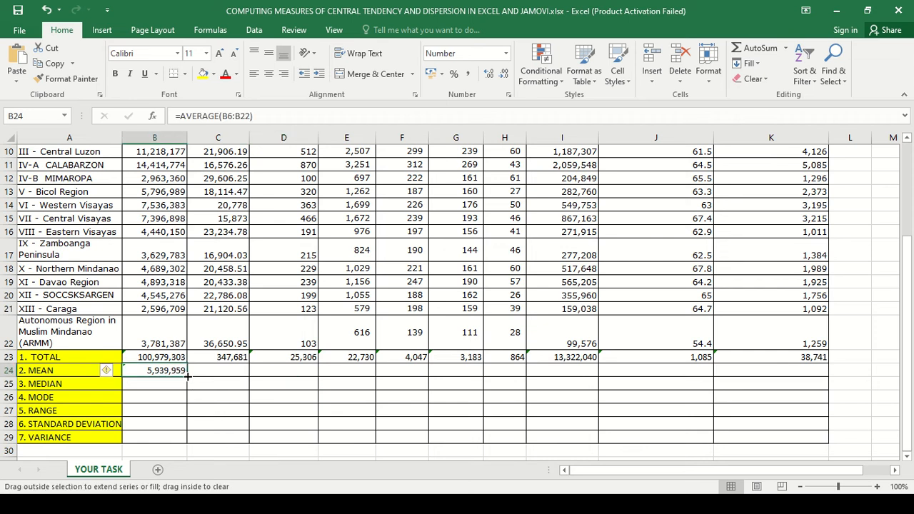
drag(188, 377, 792, 374)
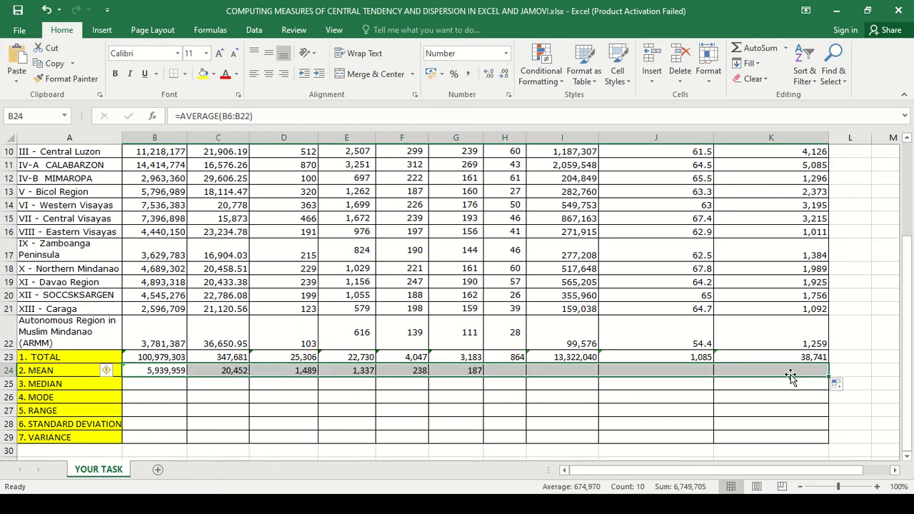
Enter the formula =MEDIAN(B6:B22) in cell B25 for the median of the Population column
click(136, 386)
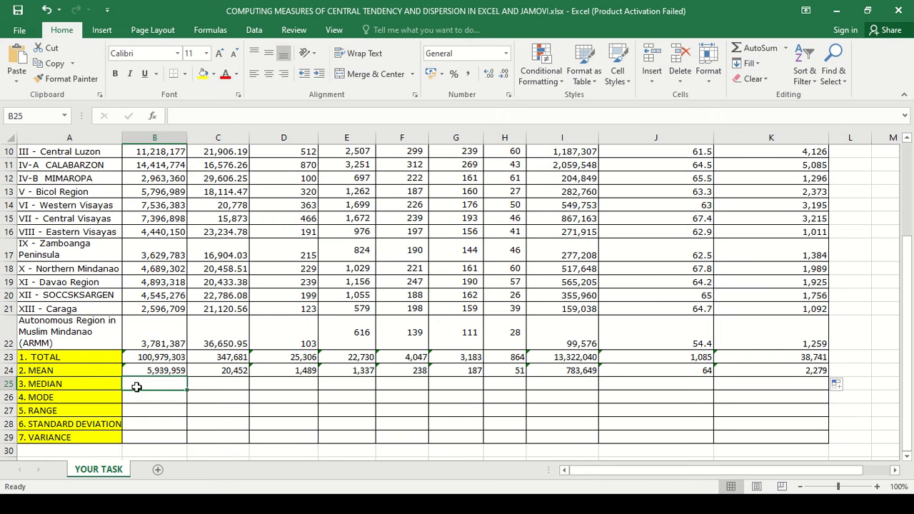
text(=)
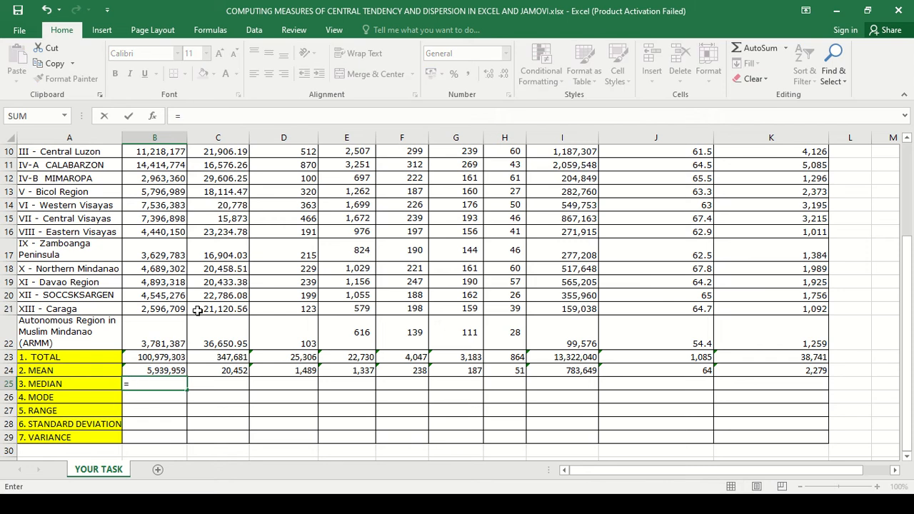
text(medui)
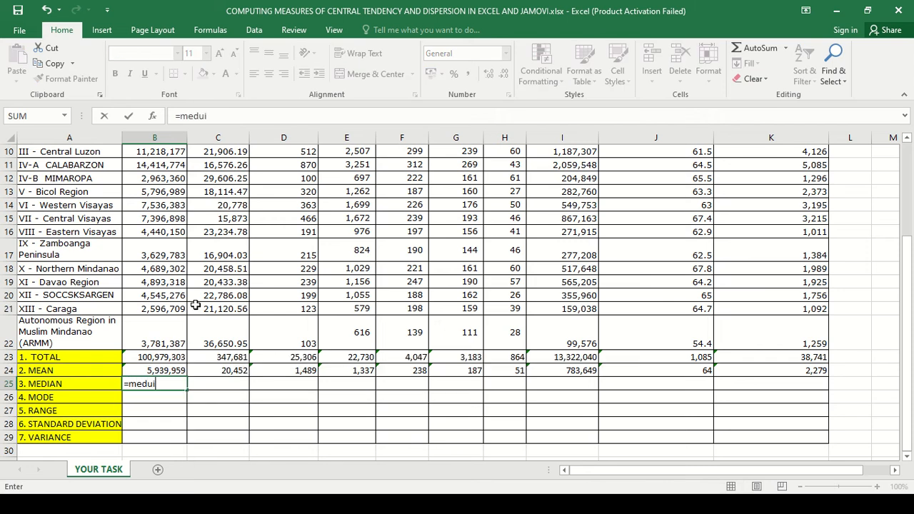
key(BackSpace)
text(ain)
key(BackSpace)
text(ain)
key(BackSpace)
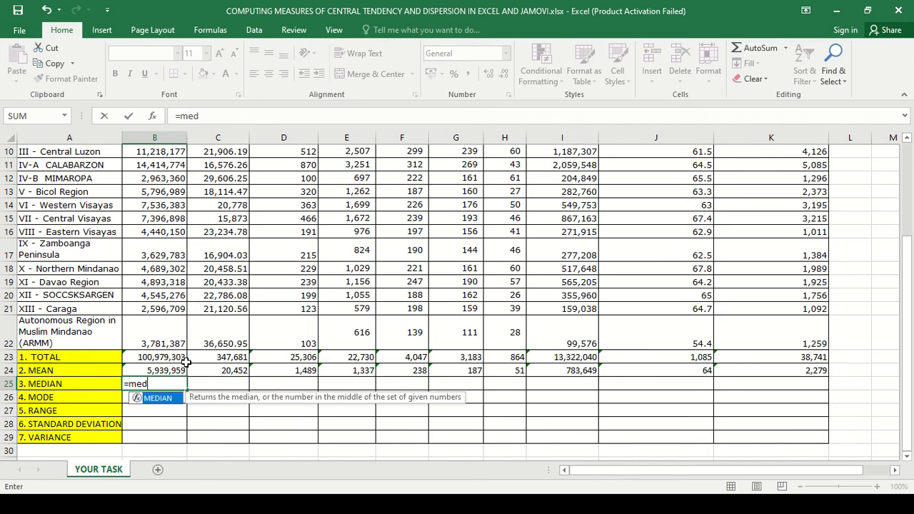
double_click(160, 405)
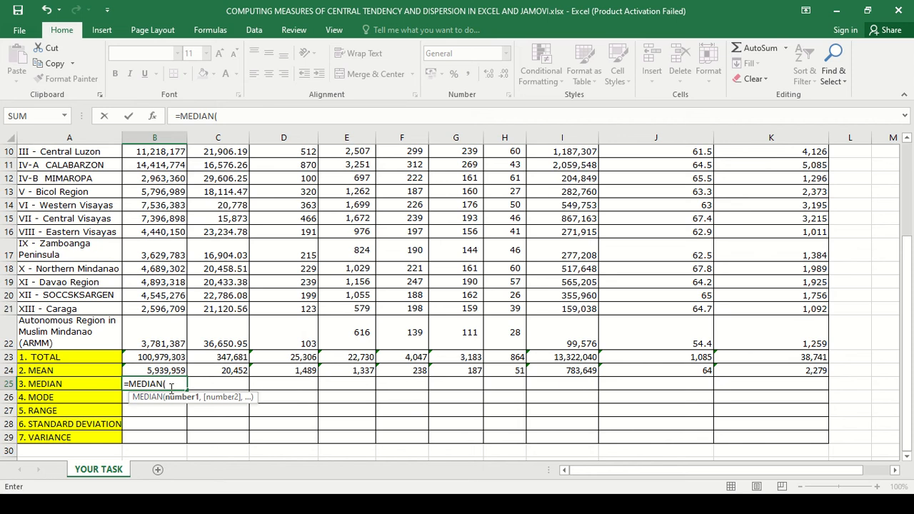
scroll(154, 317, up, 3)
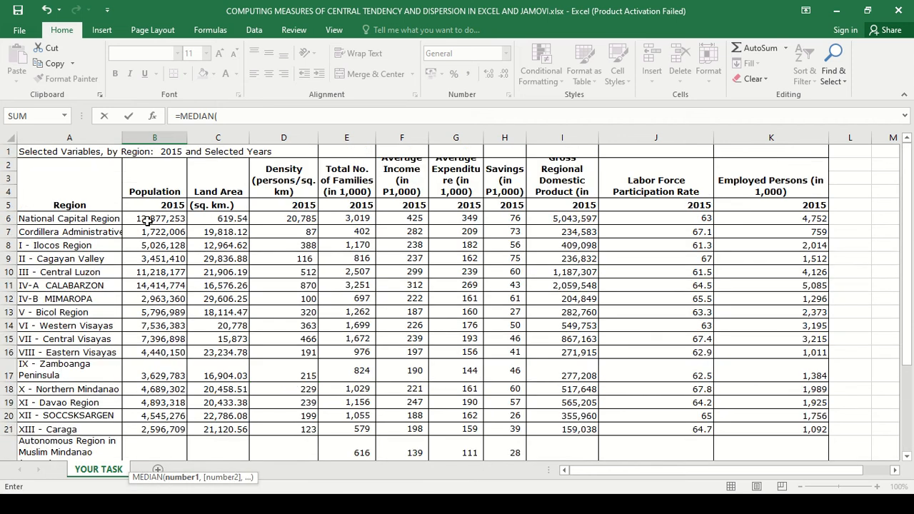
drag(146, 220, 164, 390)
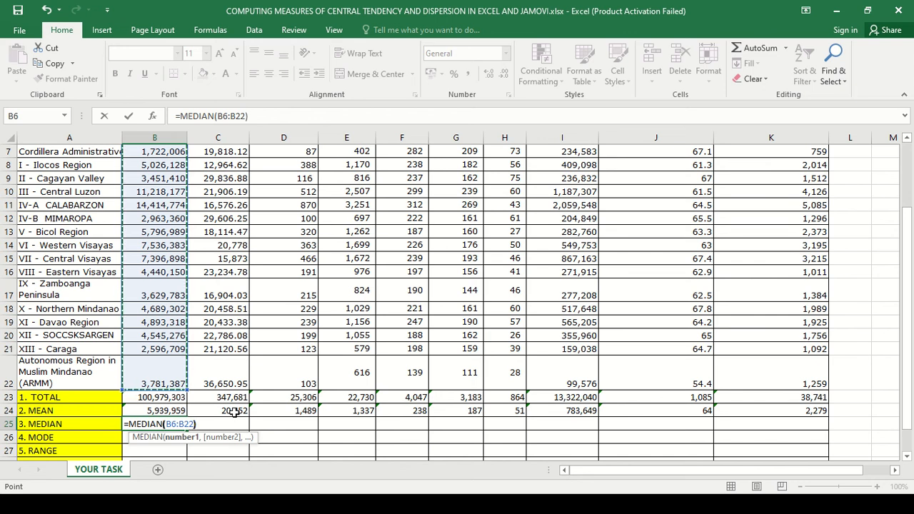
text())
click(264, 423)
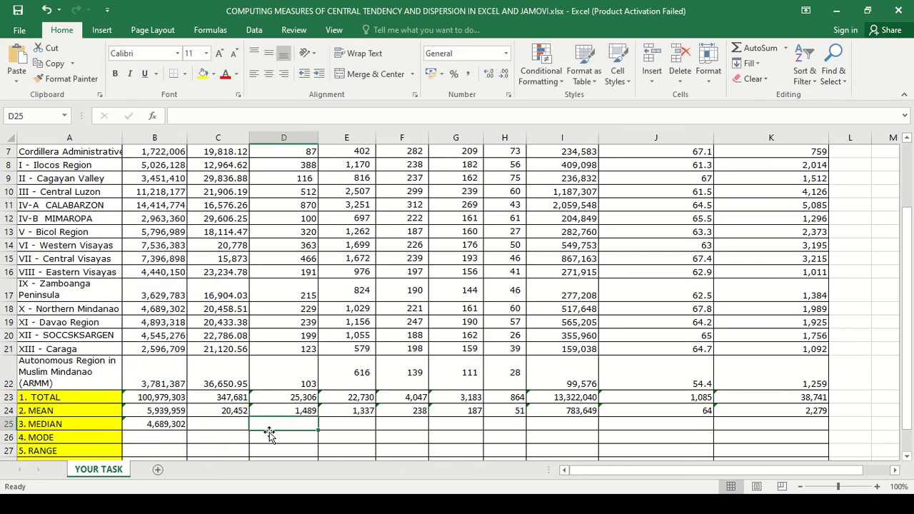
Fill the MEDIAN formula from B25 across the Median row to K25
click(166, 427)
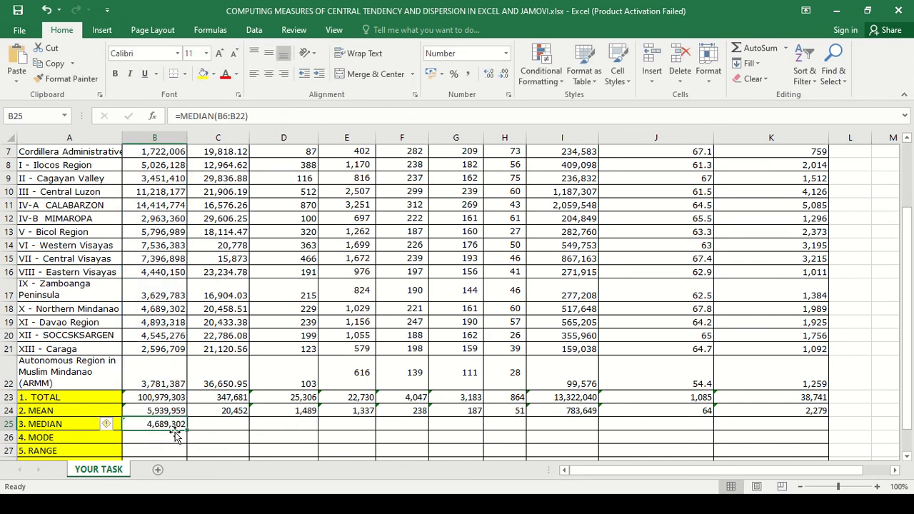
scroll(177, 425, up, 2)
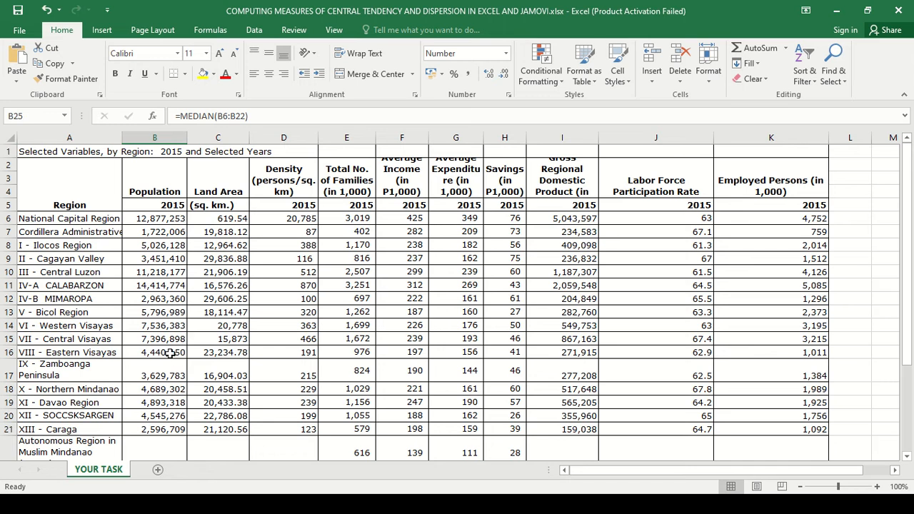
scroll(170, 352, down, 3)
scroll(175, 326, up, 2)
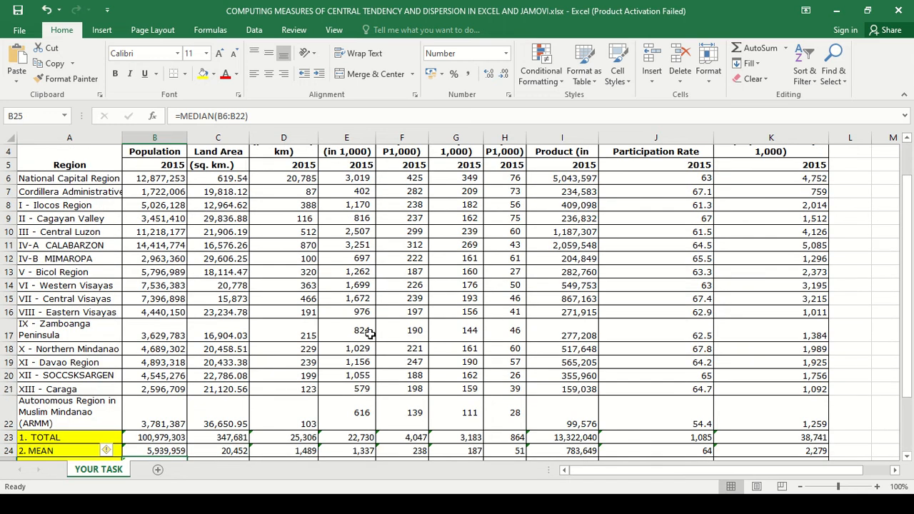
scroll(370, 333, down, 2)
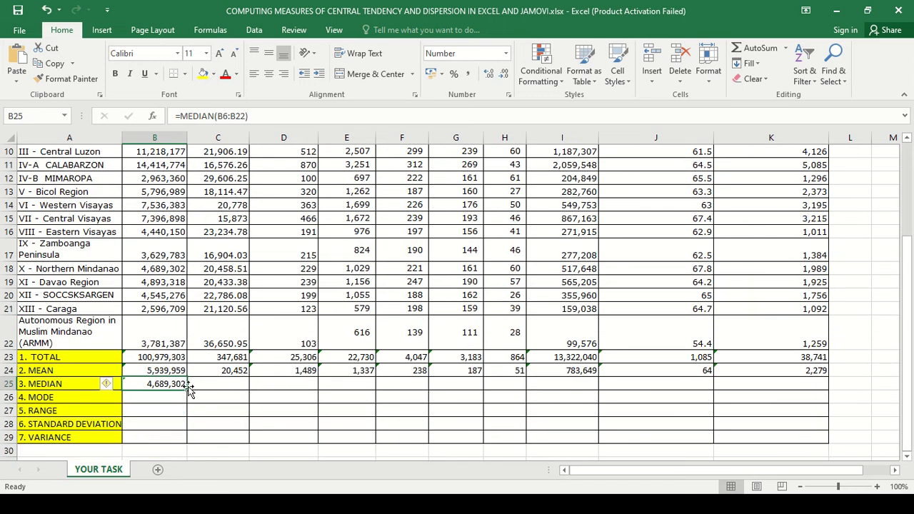
drag(189, 388, 712, 384)
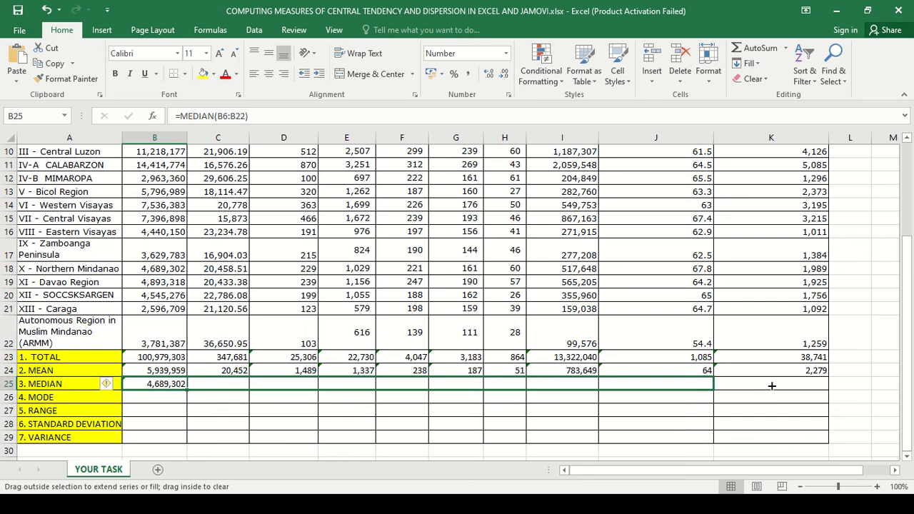
drag(771, 386, 771, 386)
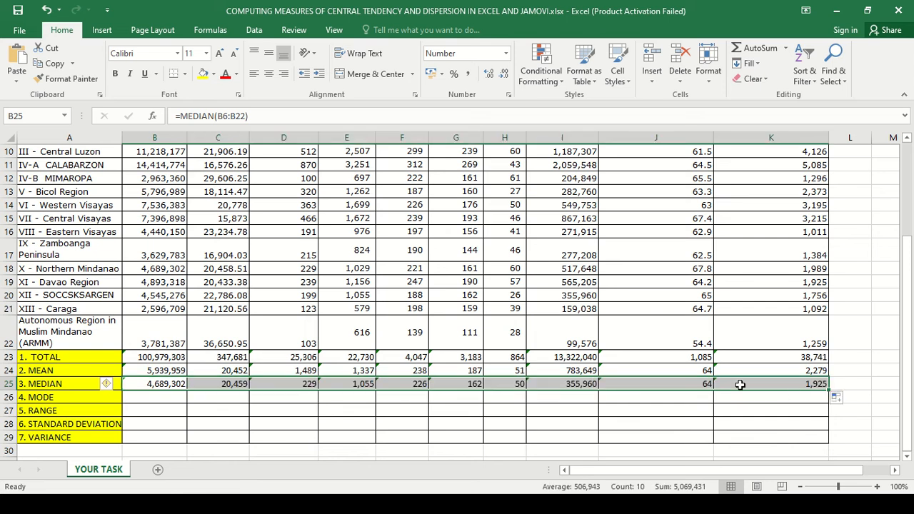
Enter the formula =MODE(B6:B22) in cell B26 for the mode of the Population column
click(142, 402)
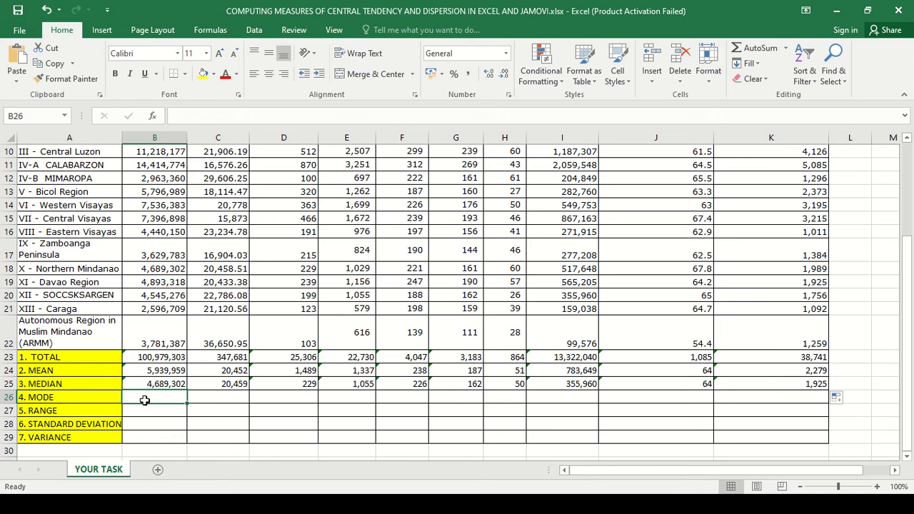
text(=mo)
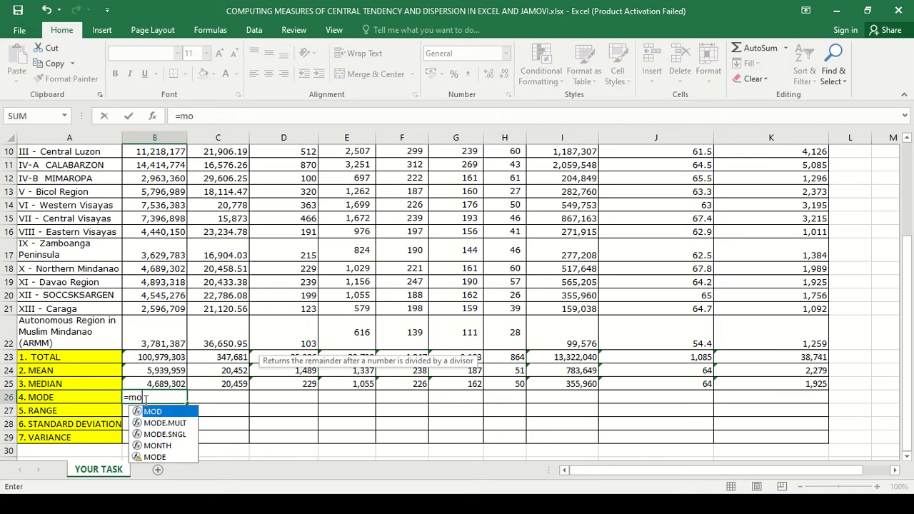
click(156, 458)
double_click(157, 458)
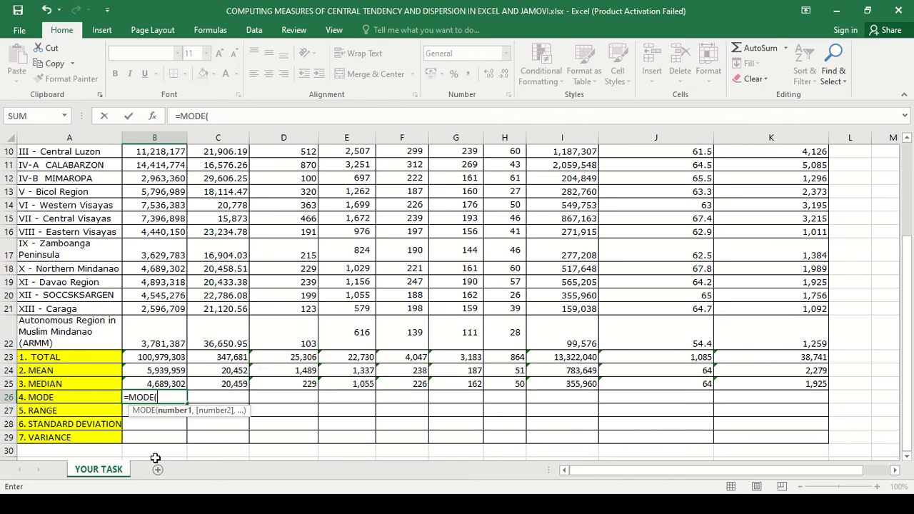
scroll(159, 293, up, 3)
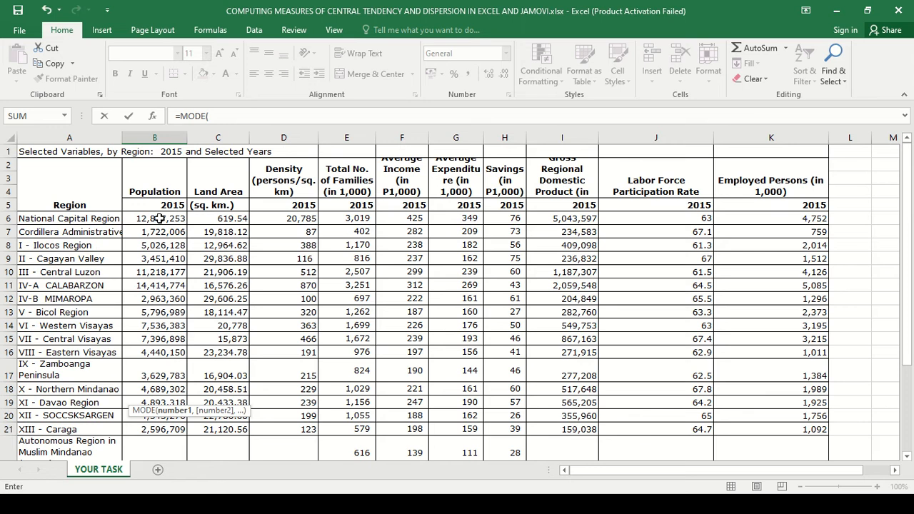
drag(159, 218, 164, 397)
scroll(165, 404, down, 1)
scroll(165, 404, down, 2)
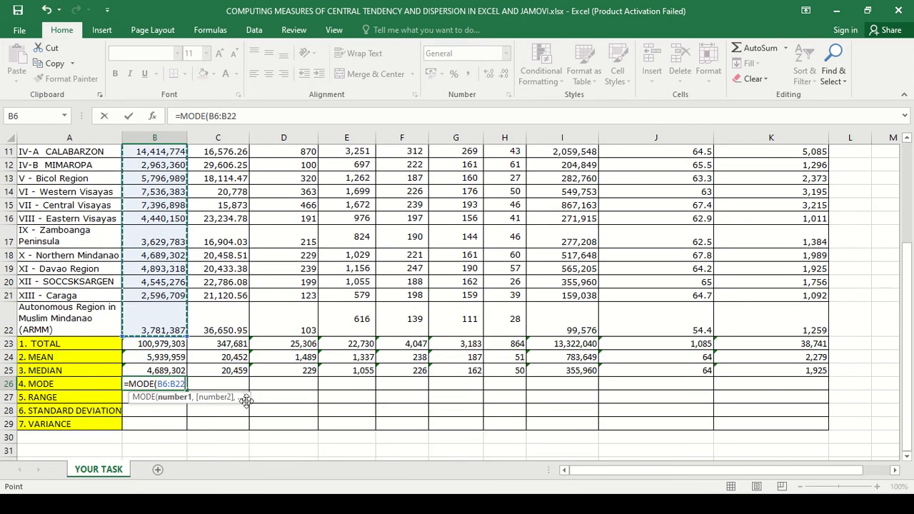
text())
click(247, 402)
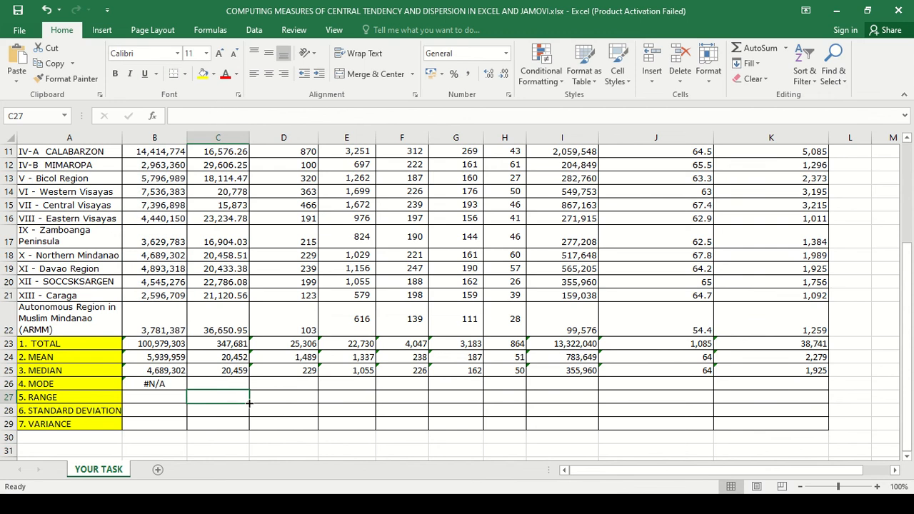
Check the mode formula in B26 against the Population values in B6:B22, looking for repeated values
click(166, 387)
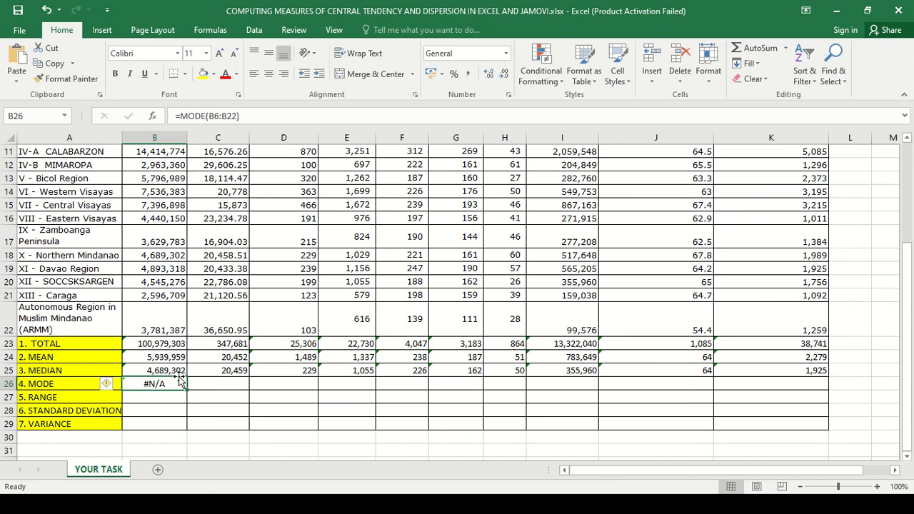
scroll(179, 359, up, 3)
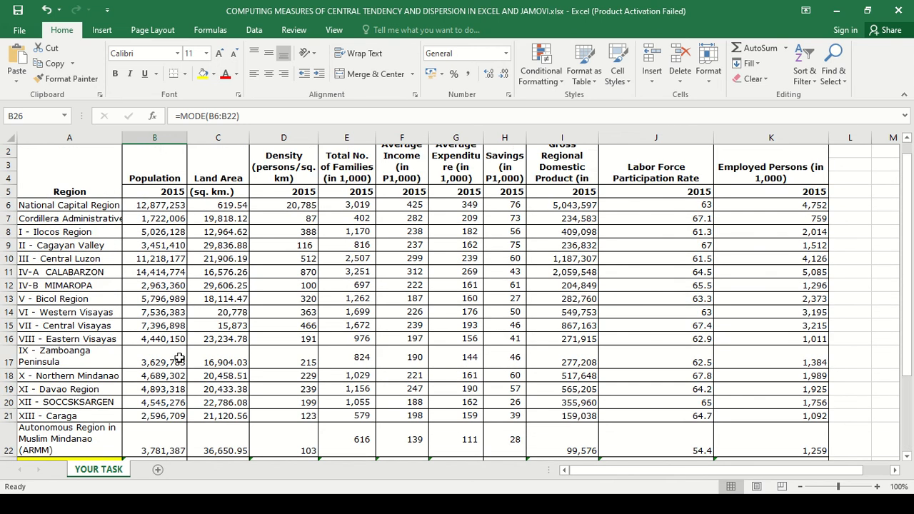
scroll(179, 359, down, 1)
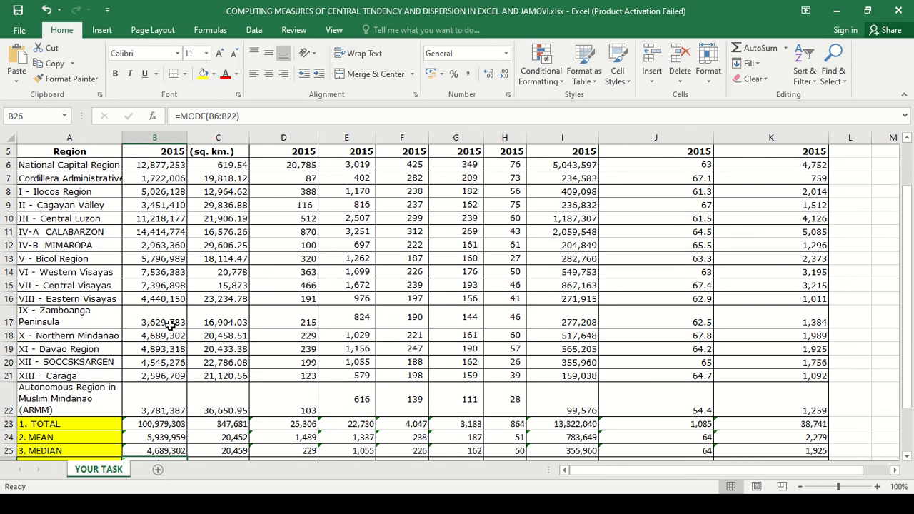
scroll(167, 310, up, 1)
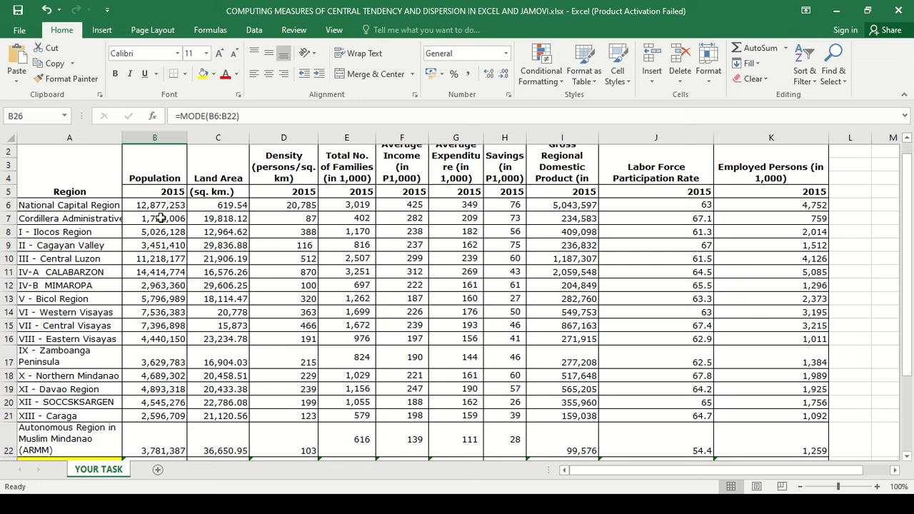
scroll(161, 219, down, 5)
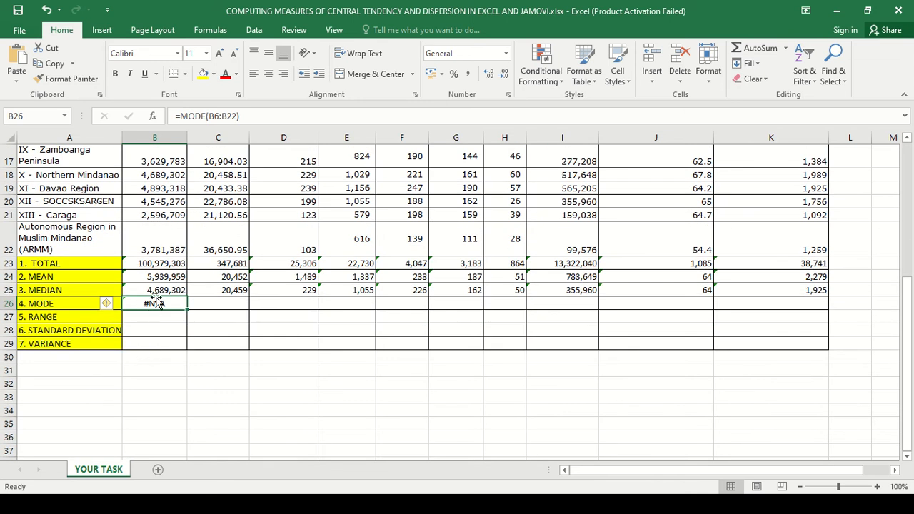
Fill the MODE formula from B26 across the Mode row to K26
scroll(157, 298, up, 2)
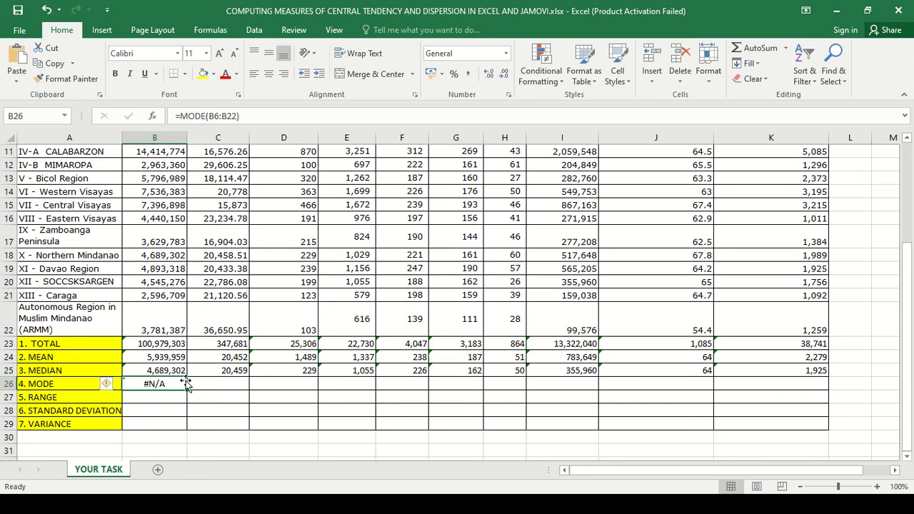
drag(185, 386, 712, 382)
drag(769, 387, 781, 387)
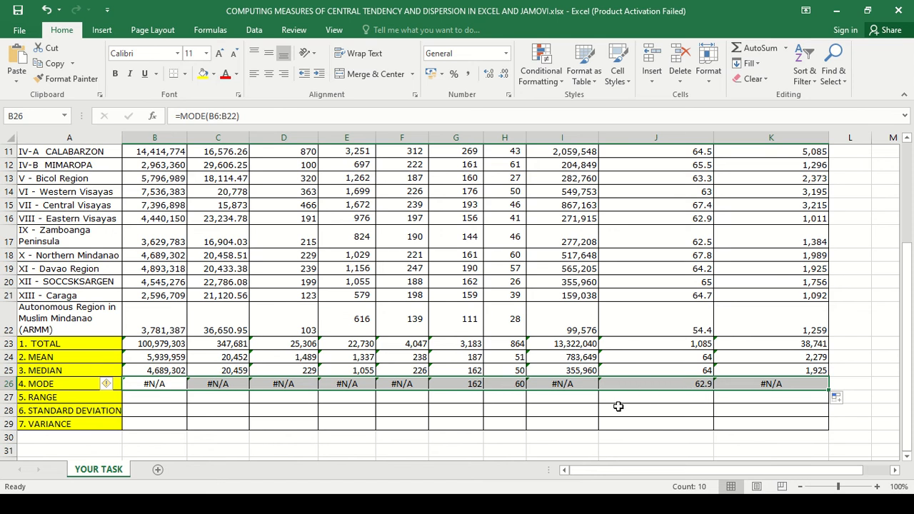
Compare the Mode row with the regional data in rows 6 to 22, looking for repeated values in each column
scroll(592, 410, up, 4)
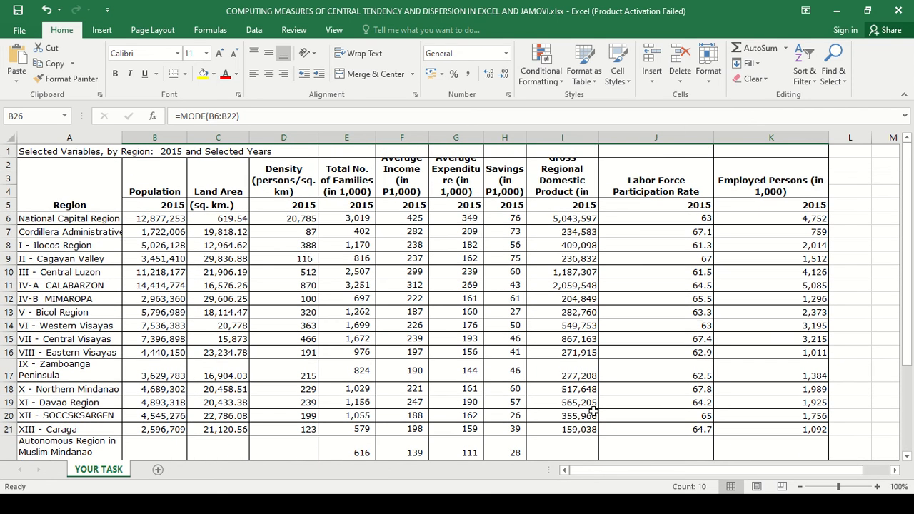
scroll(448, 214, down, 3)
scroll(477, 364, up, 3)
scroll(469, 215, down, 4)
scroll(500, 343, up, 4)
scroll(660, 357, down, 3)
scroll(660, 357, up, 3)
scroll(663, 350, down, 3)
scroll(663, 349, up, 3)
scroll(473, 322, down, 3)
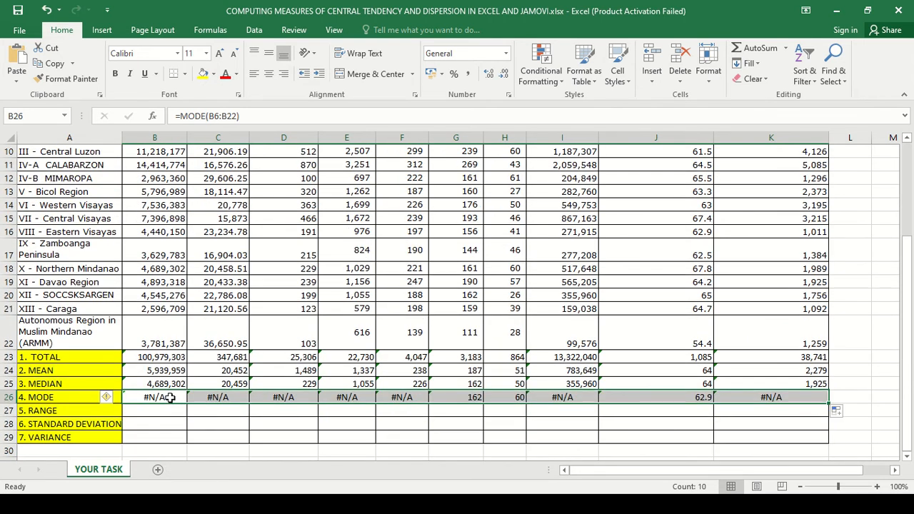
Replace the mode formula for the Population column in B26 with the text NO MODE
click(169, 397)
double_click(170, 398)
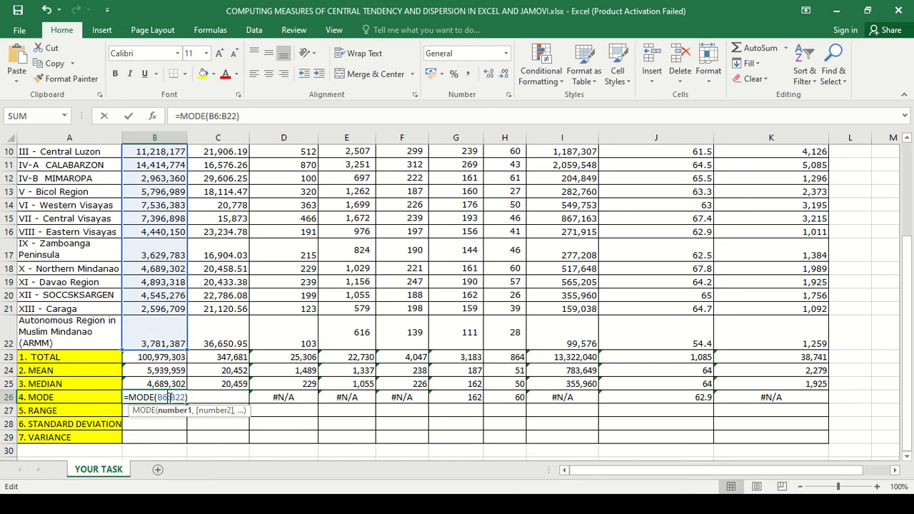
click(203, 437)
click(158, 398)
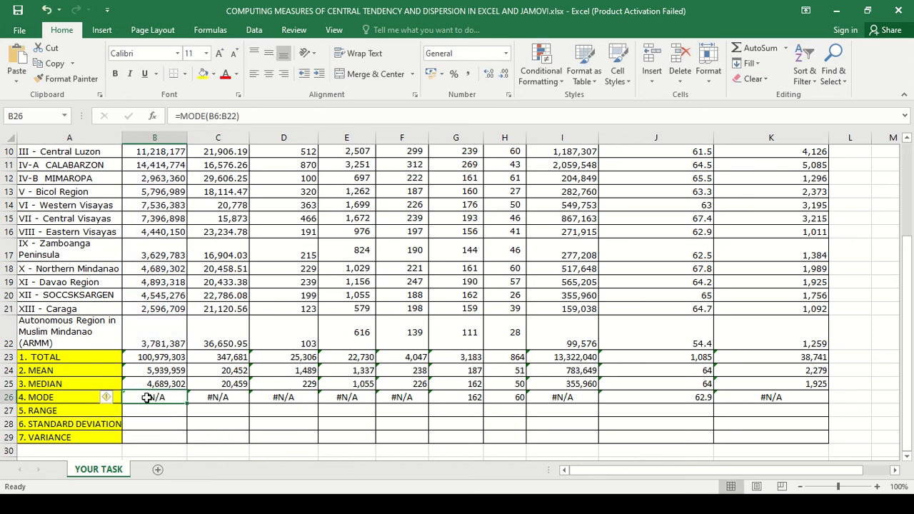
text(a)
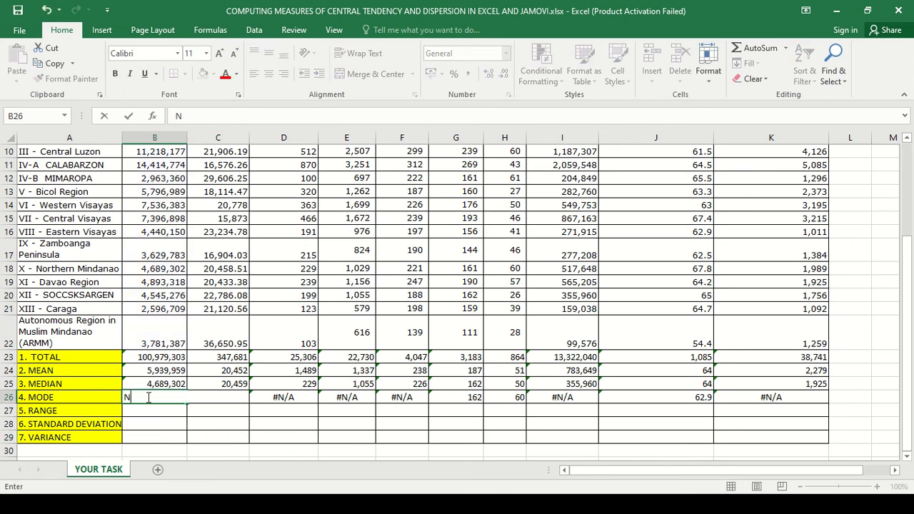
text(O)
key(Caps_Lock)
text(MODE)
click(202, 407)
Replace the mode formulas for Land Area in C26 and Density in D26 with the text NO MODE
click(214, 398)
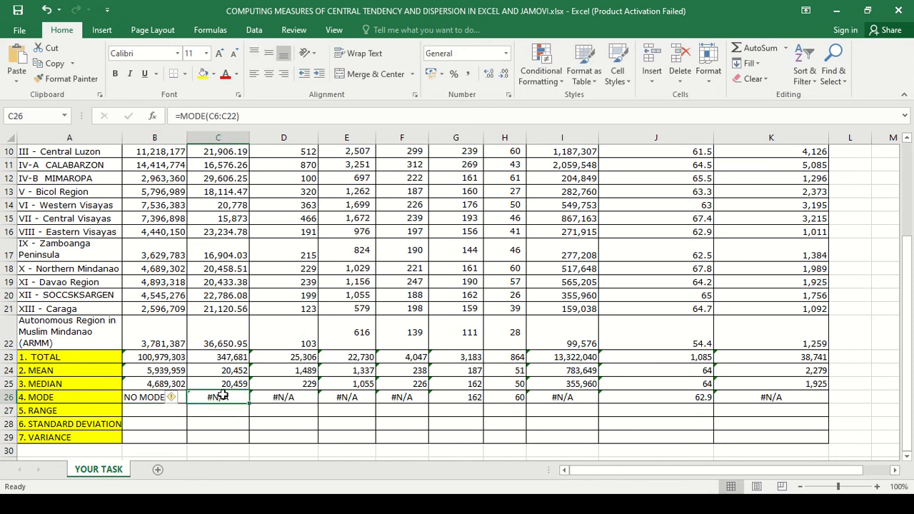
double_click(224, 395)
text(NO MODE)
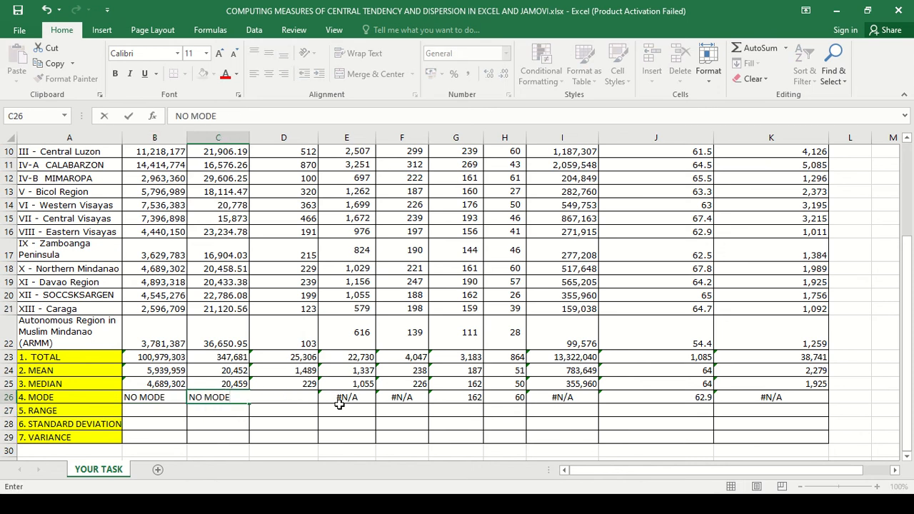
key(Tab)
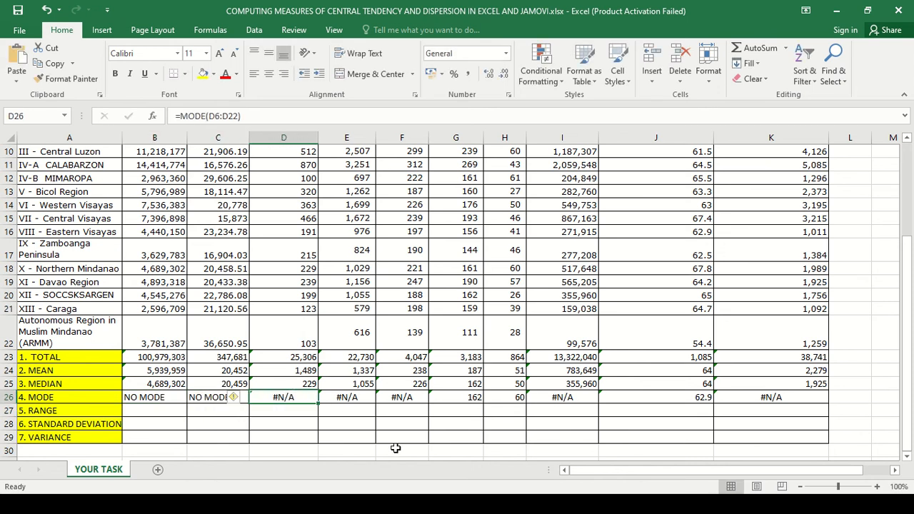
text(NO MODE)
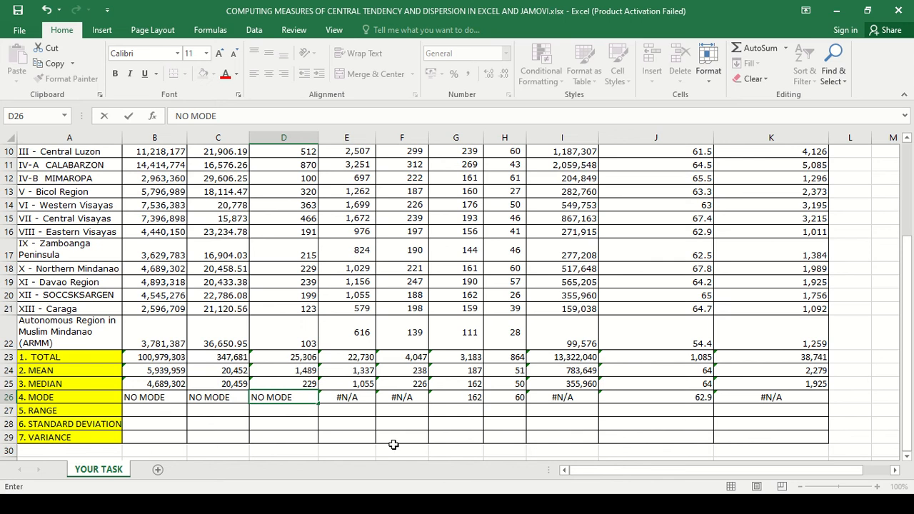
key(Tab)
Replace the mode formula for the Total No. of Families column in E26 with NO MODE
text(NO)
key(BackSpace)
key(BackSpace)
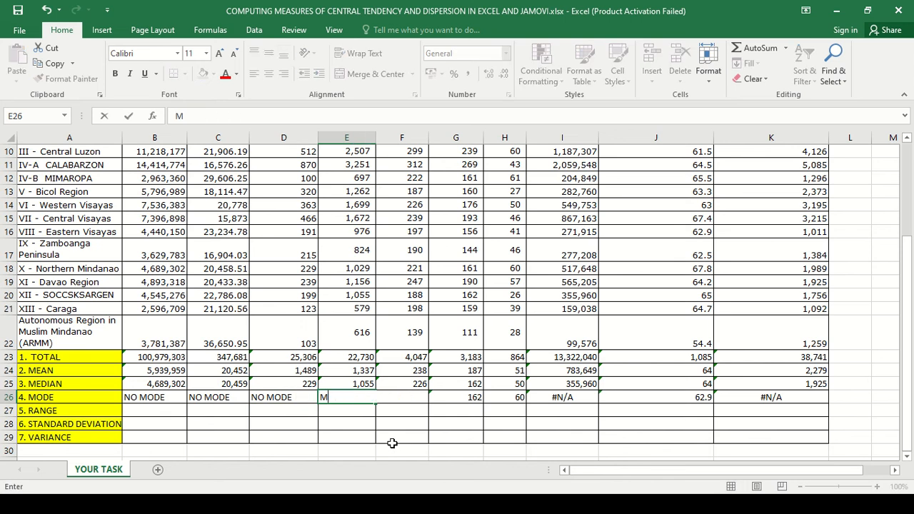
text(BI)
key(BackSpace)
key(BackSpace)
text(NO MODE)
key(BackSpace)
key(BackSpace)
text(DE)
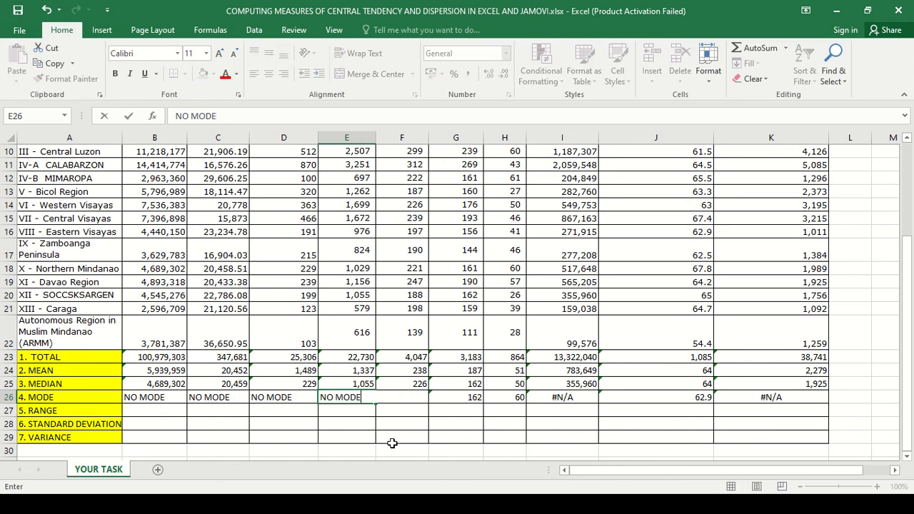
key(Tab)
Enter NO MODE in cell F26 for the Average Income column, correcting any misspelling
text(NO)
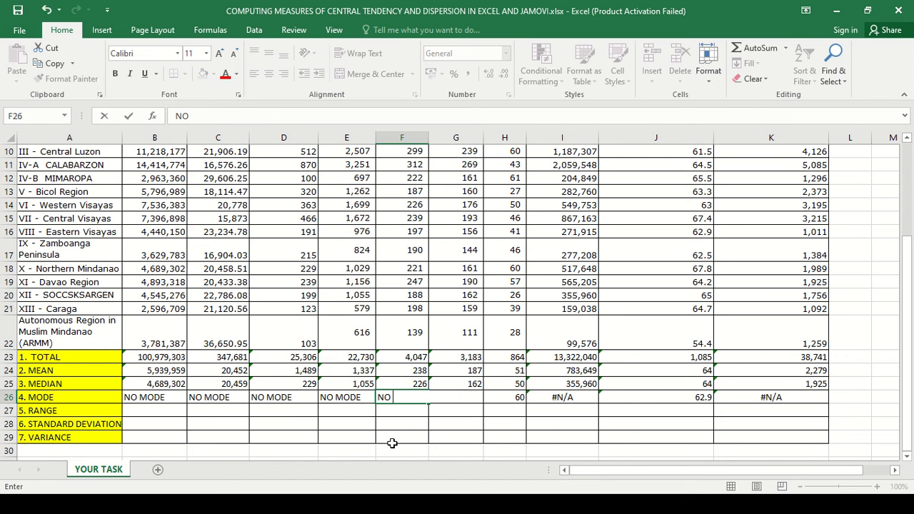
text( MODE)
key(Tab)
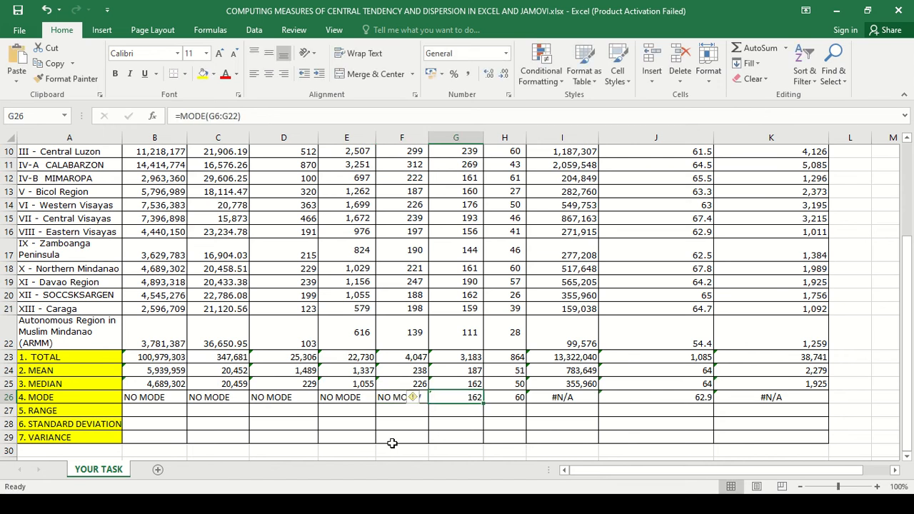
click(407, 397)
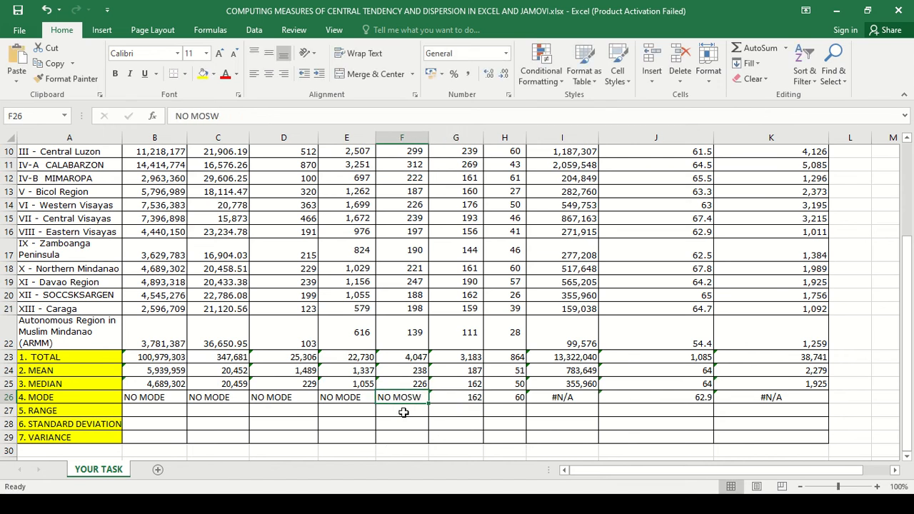
text(NO MO)
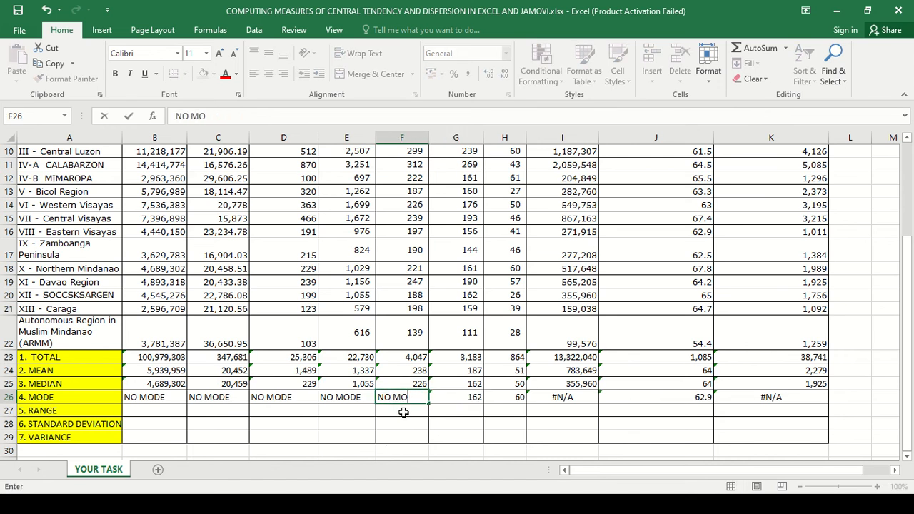
text(DE)
key(Tab)
Enter NO MODE in I26 for Gross Regional Domestic Product and in K26 for Employed Persons
key(Tab)
key(Tab)
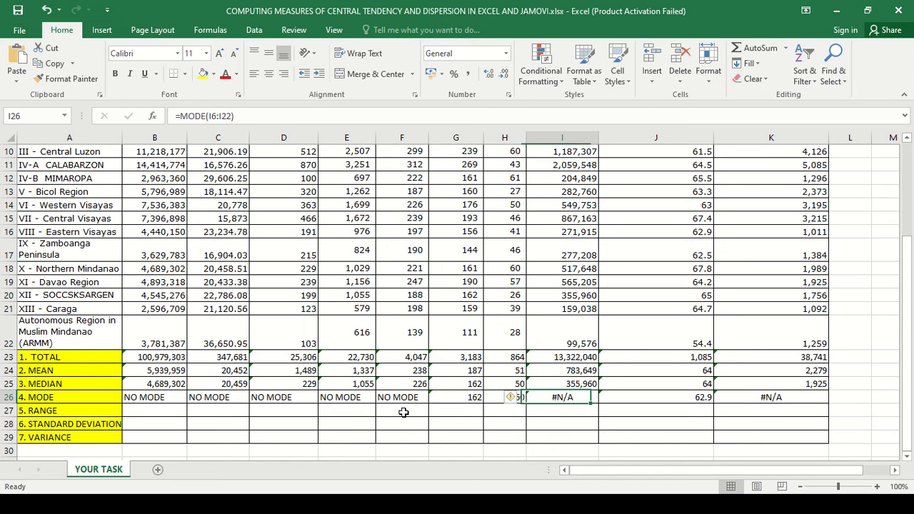
text(NO MODE)
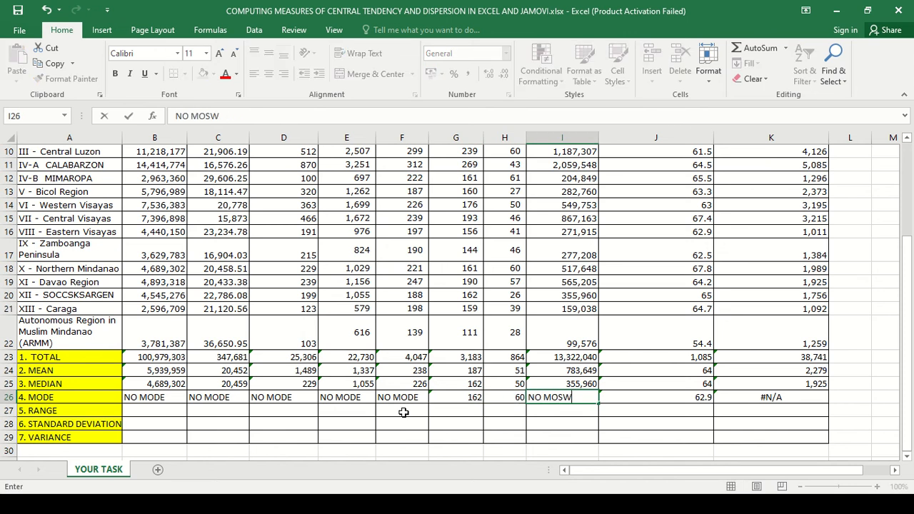
key(BackSpace)
key(BackSpace)
text(DE)
key(Tab)
key(Tab)
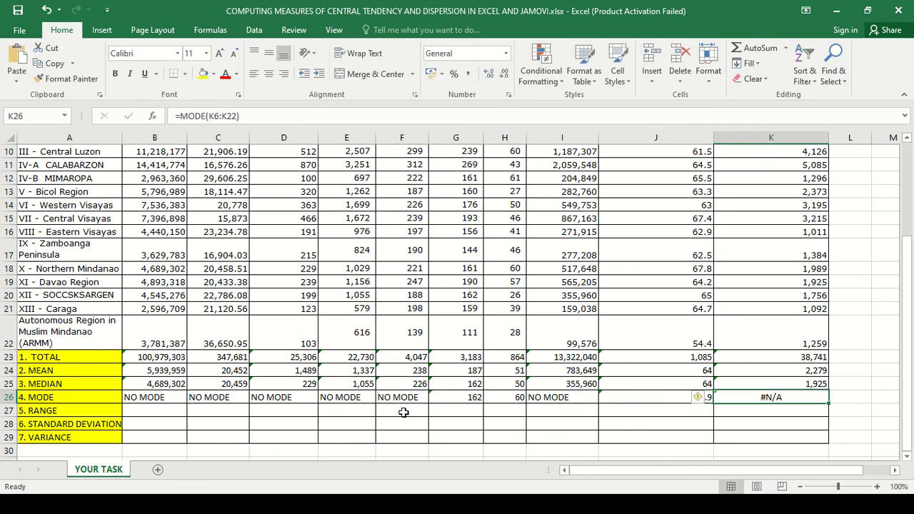
text(NO MO)
key(BackSpace)
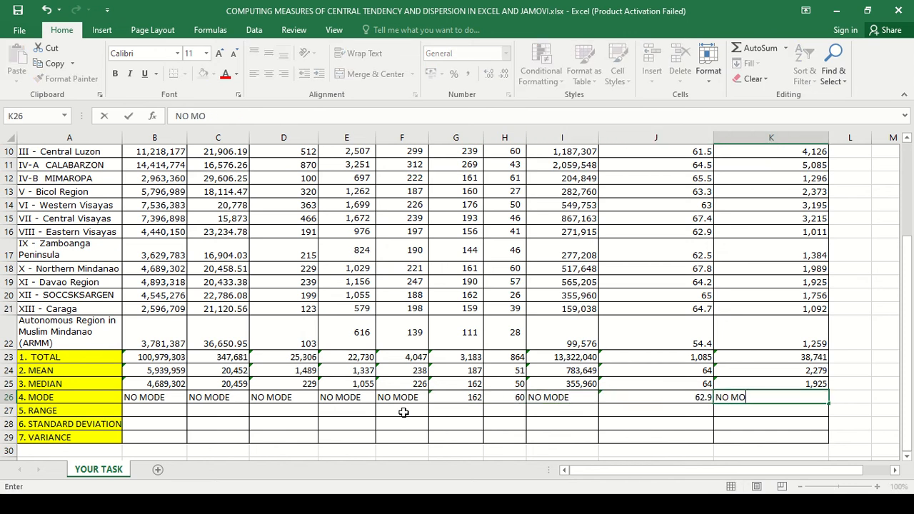
text(DE)
Begin the range formula for the Population column in B27 with =MAX(B6:B22) followed by a minus sign
click(143, 411)
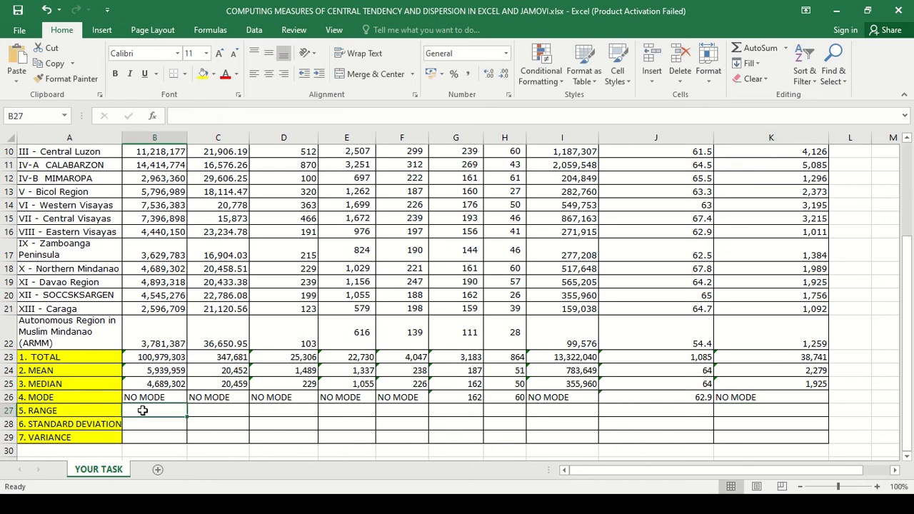
text(=)
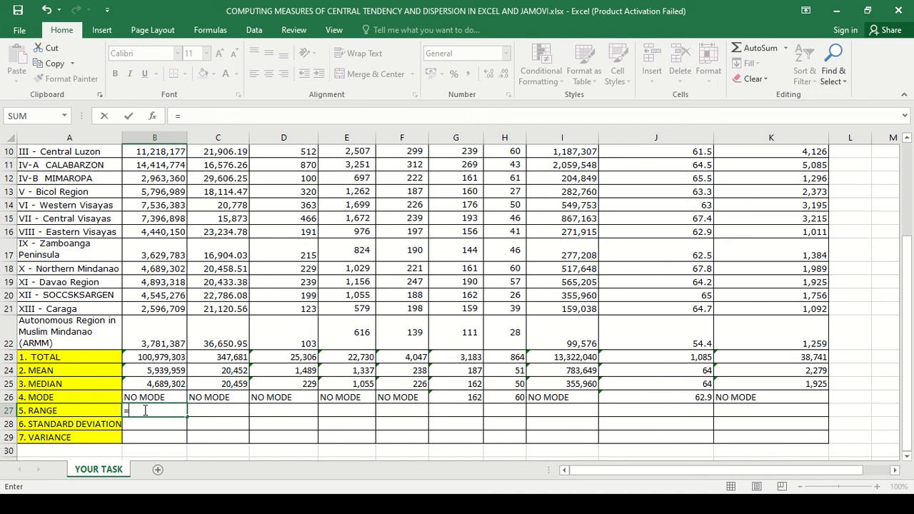
text(max)
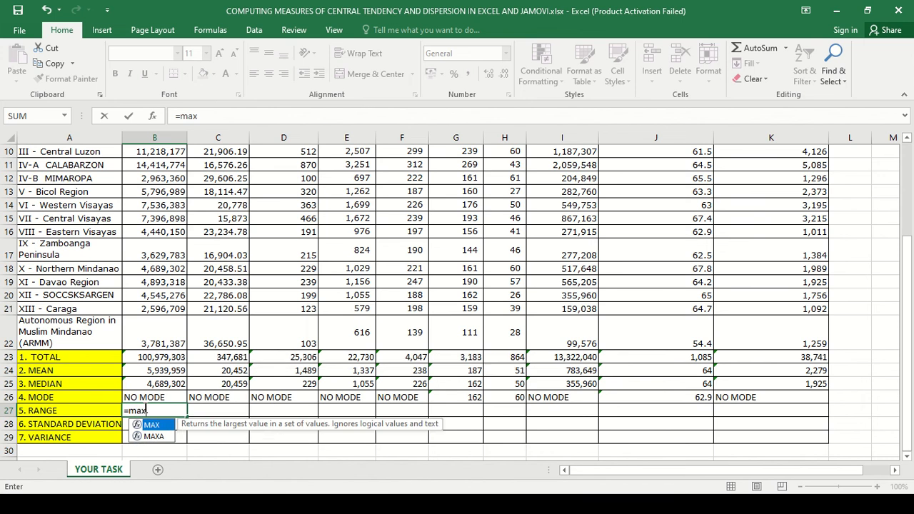
text(()
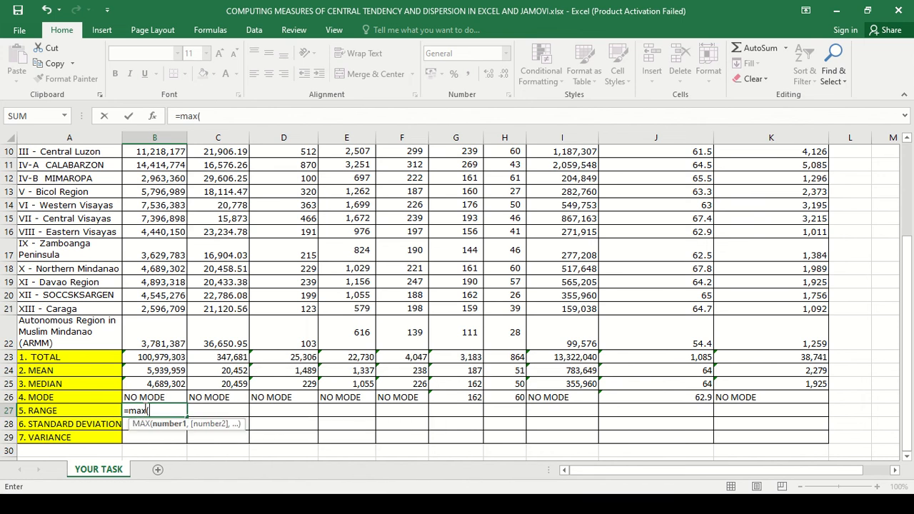
scroll(147, 390, up, 3)
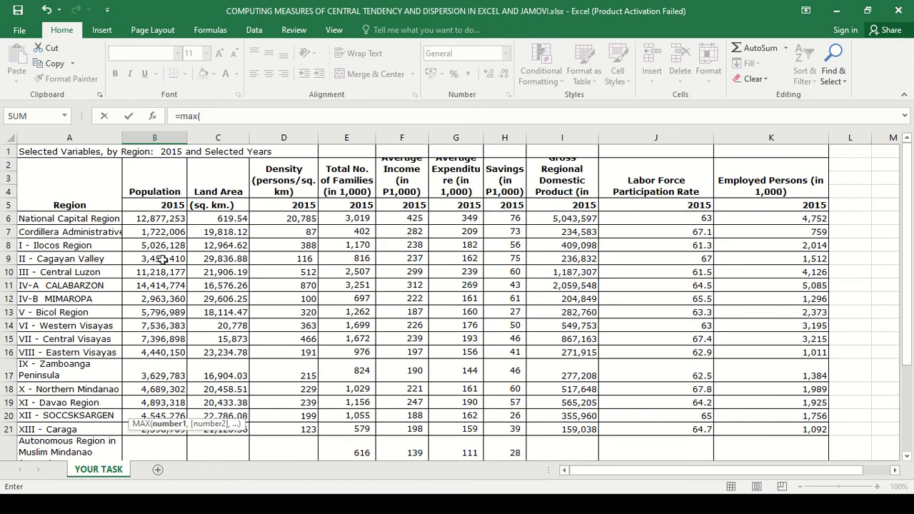
drag(150, 218, 155, 387)
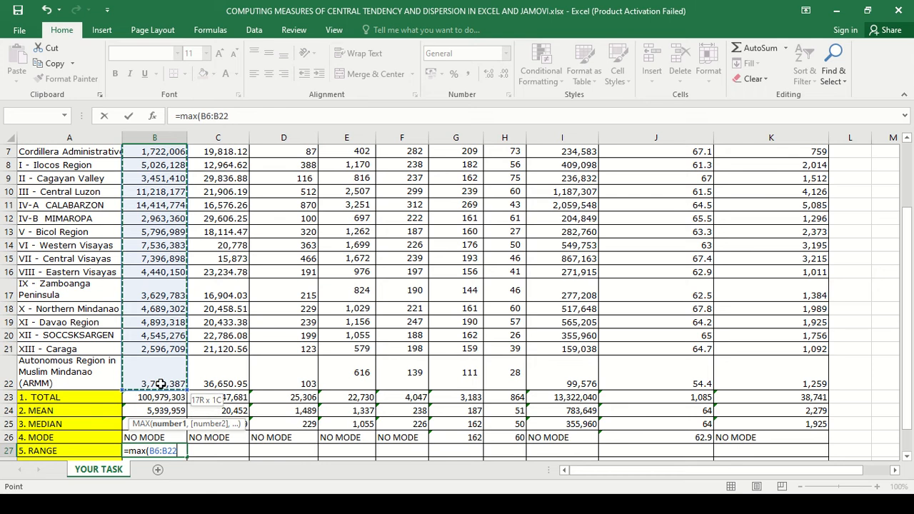
scroll(161, 387, down, 2)
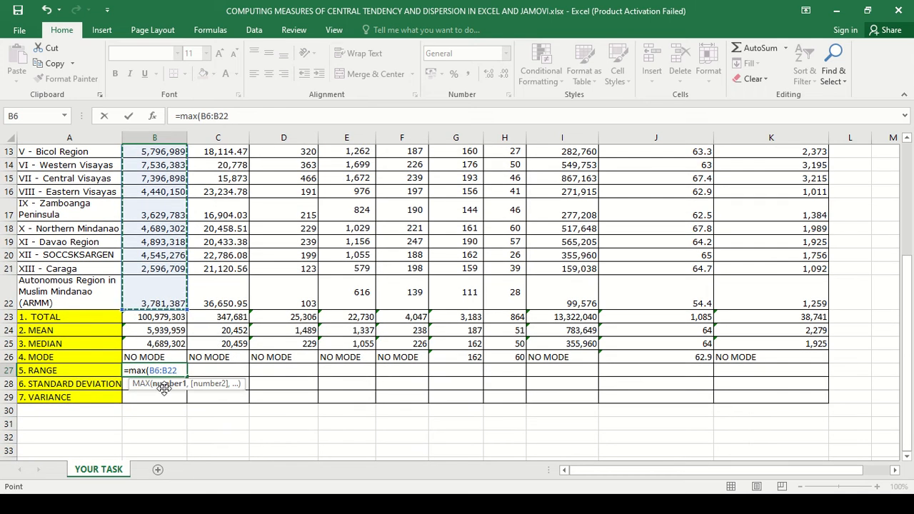
text()-)
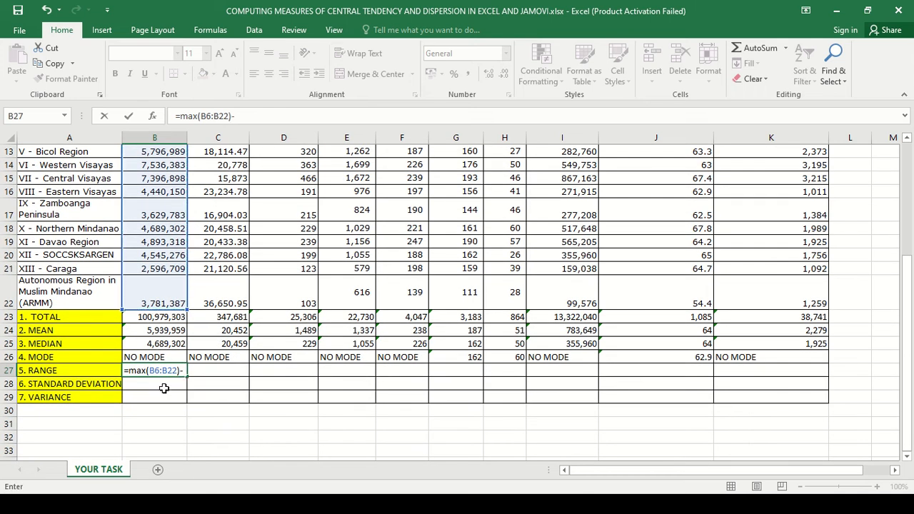
Complete the range formula in B27 by subtracting MIN(B6:B22)
text(MIN)
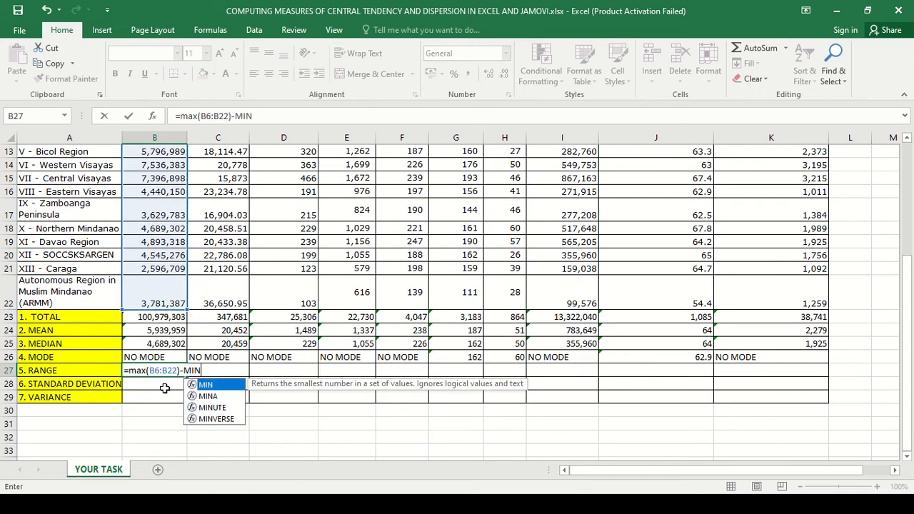
double_click(208, 385)
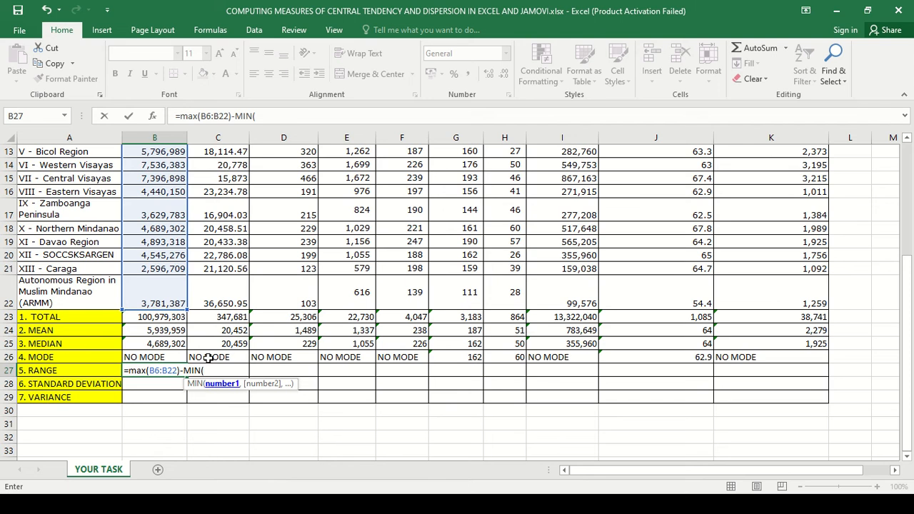
scroll(179, 293, up, 3)
drag(137, 177, 160, 426)
scroll(191, 425, down, 1)
scroll(191, 425, down, 1)
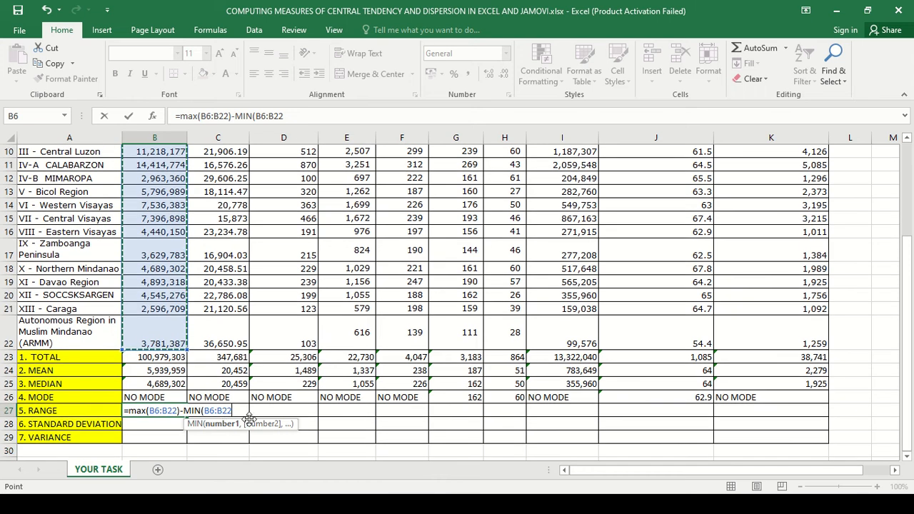
text())
click(329, 421)
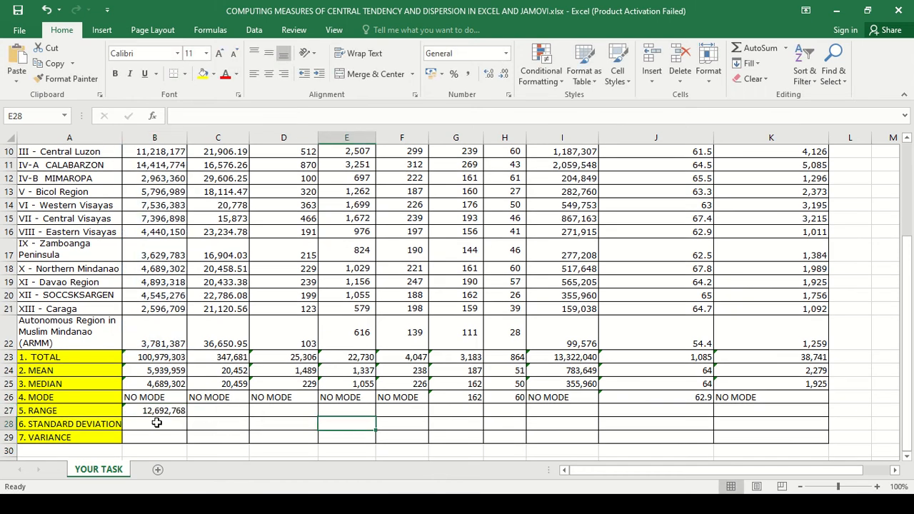
Fill the MAX minus MIN formula from B27 across the Range row to K27
scroll(156, 423, up, 3)
scroll(175, 295, down, 3)
click(175, 412)
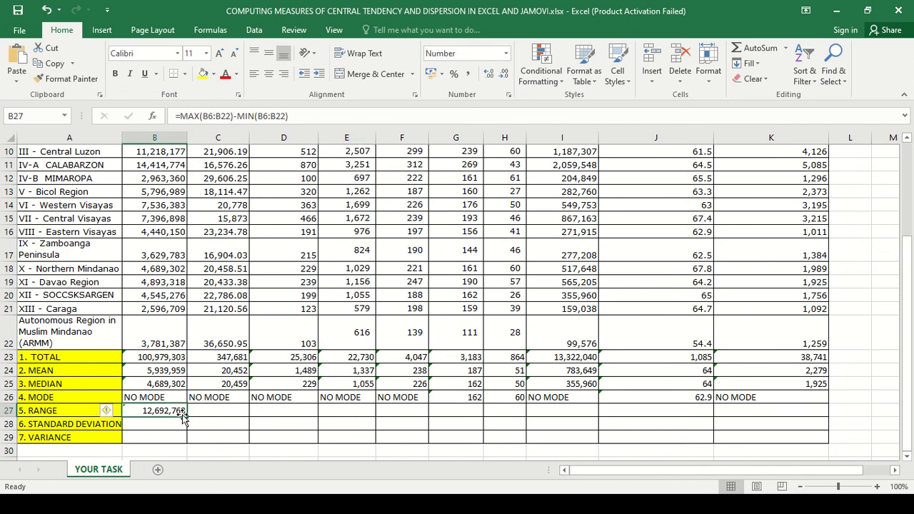
drag(188, 417, 771, 410)
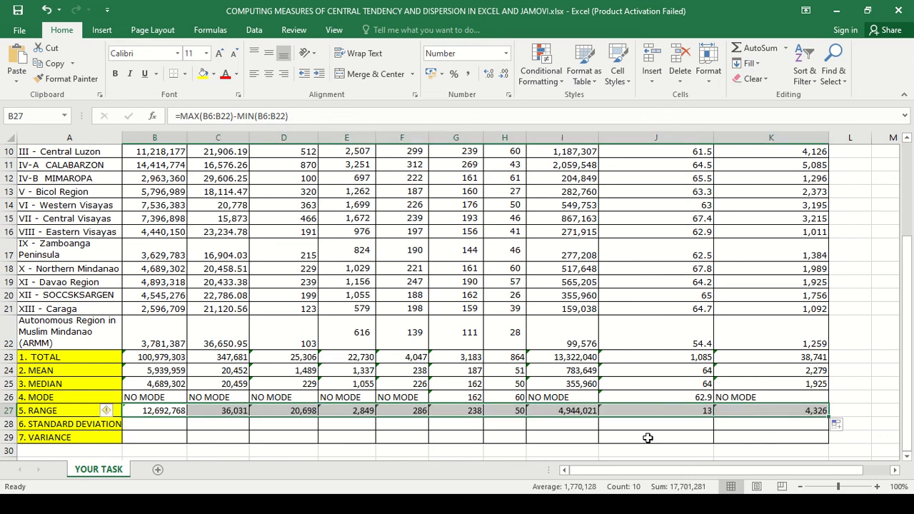
Enter the population standard deviation formula =STDEV.P(B6:B22) in B28 for the Population column
scroll(288, 417, down, 1)
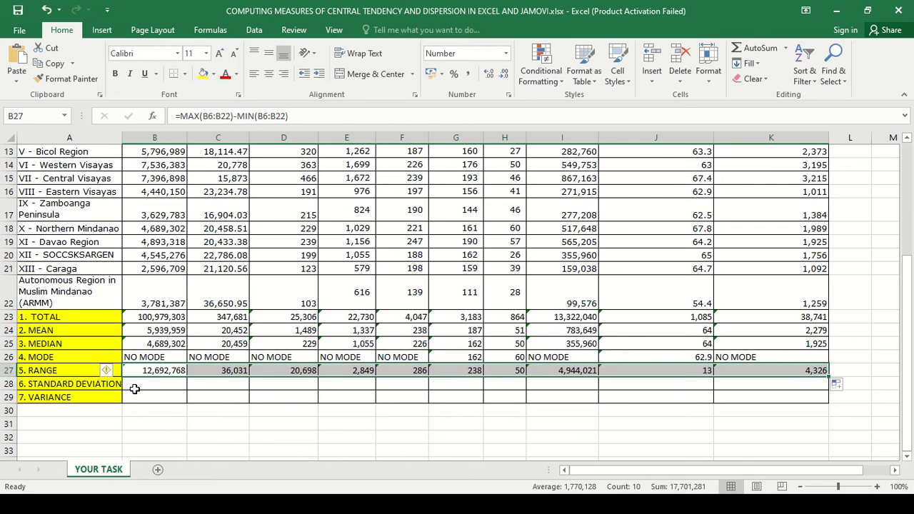
click(140, 386)
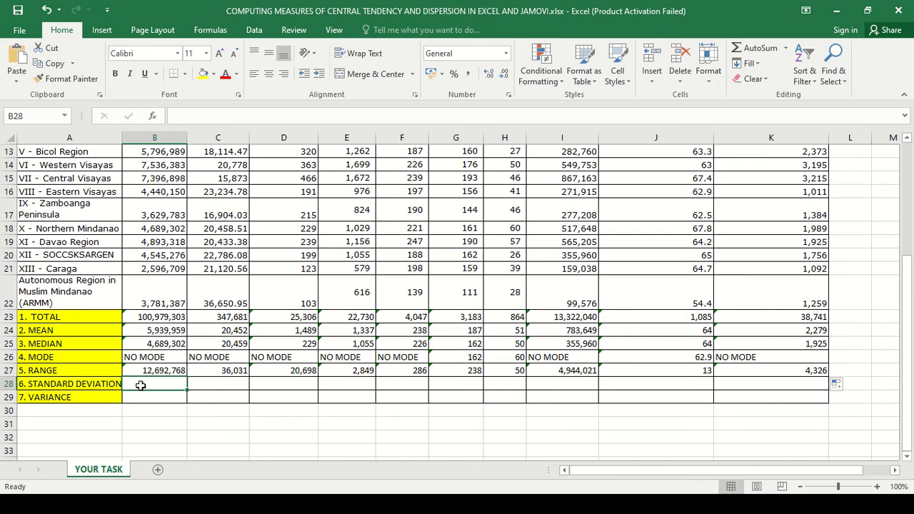
scroll(140, 382, up, 4)
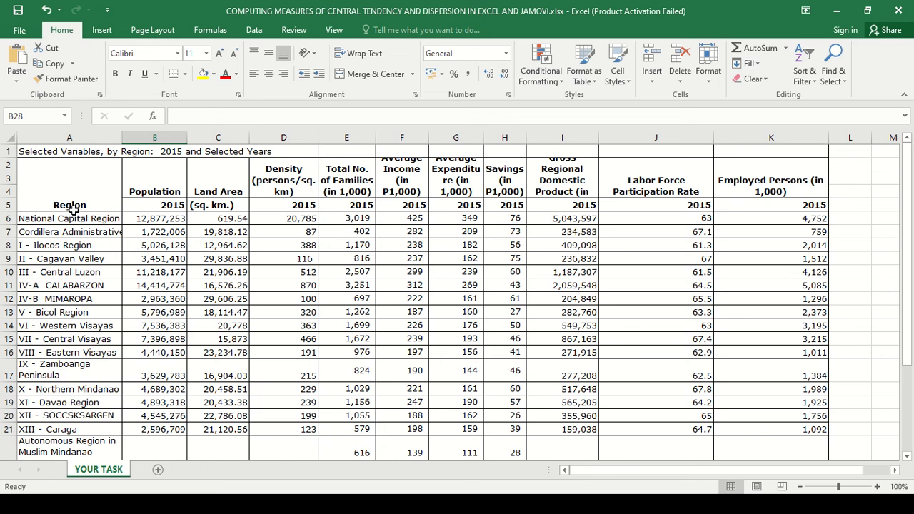
scroll(73, 291, down, 1)
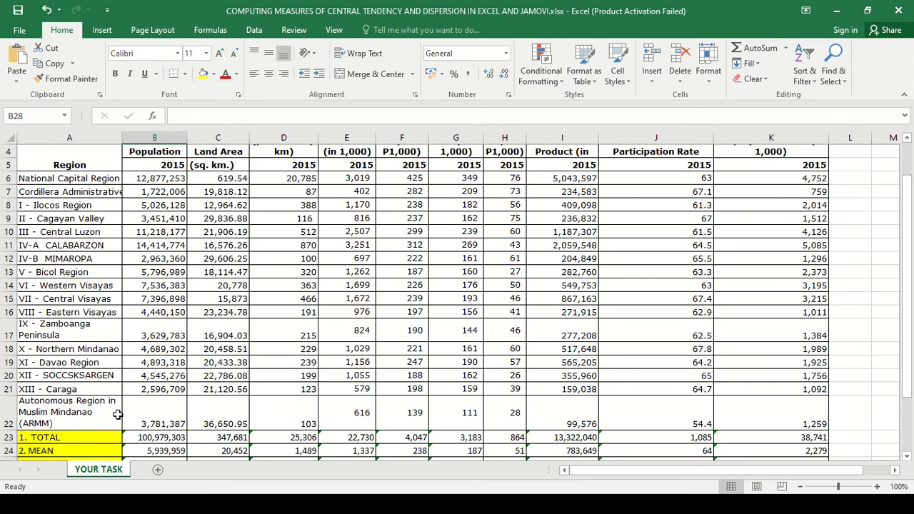
scroll(202, 393, down, 2)
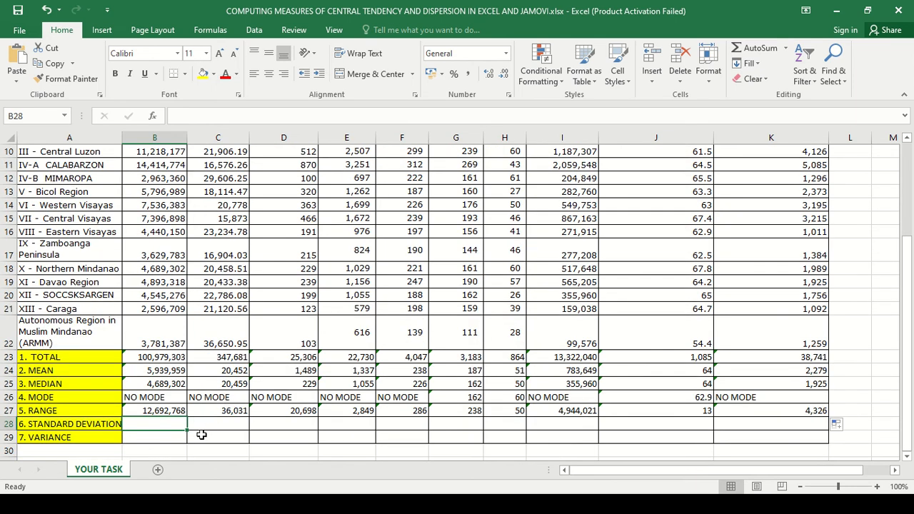
text(=)
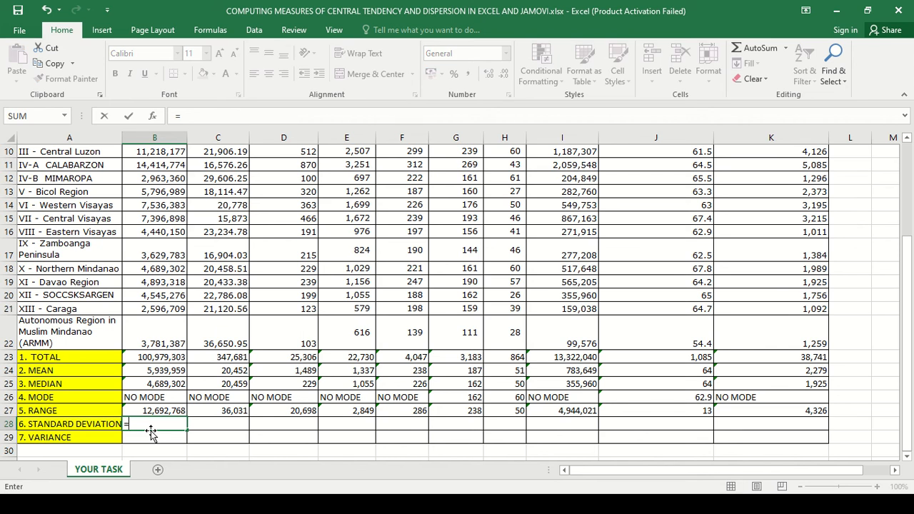
text(ST)
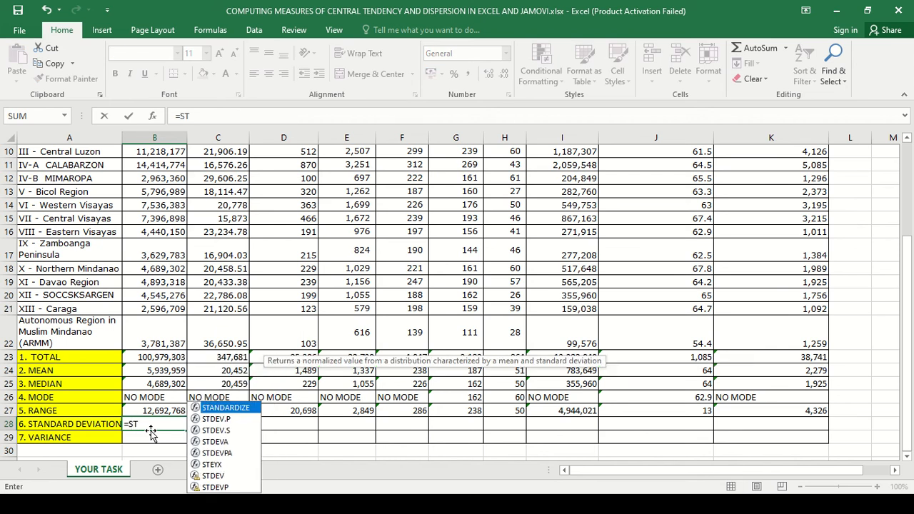
click(223, 420)
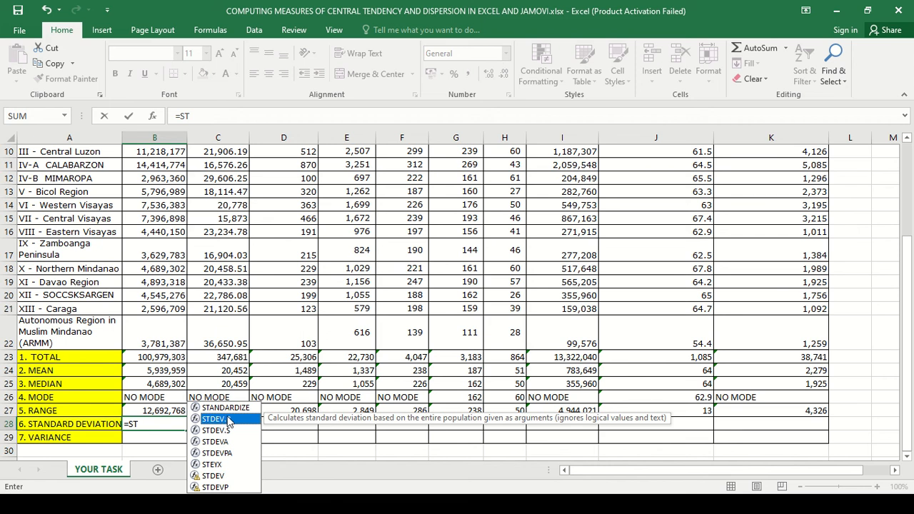
double_click(223, 419)
scroll(153, 363, up, 3)
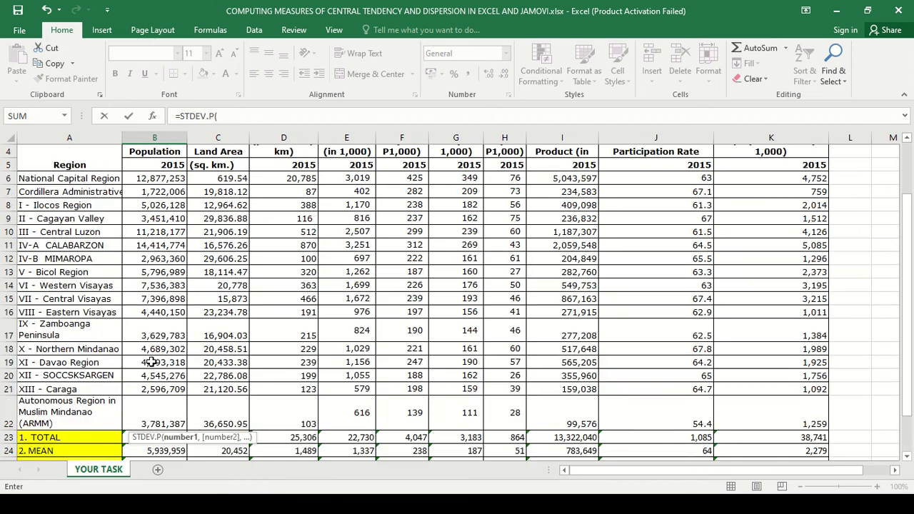
mouse_move(148, 222)
mouse_down()
mouse_move(160, 474)
mouse_move(163, 359)
mouse_up()
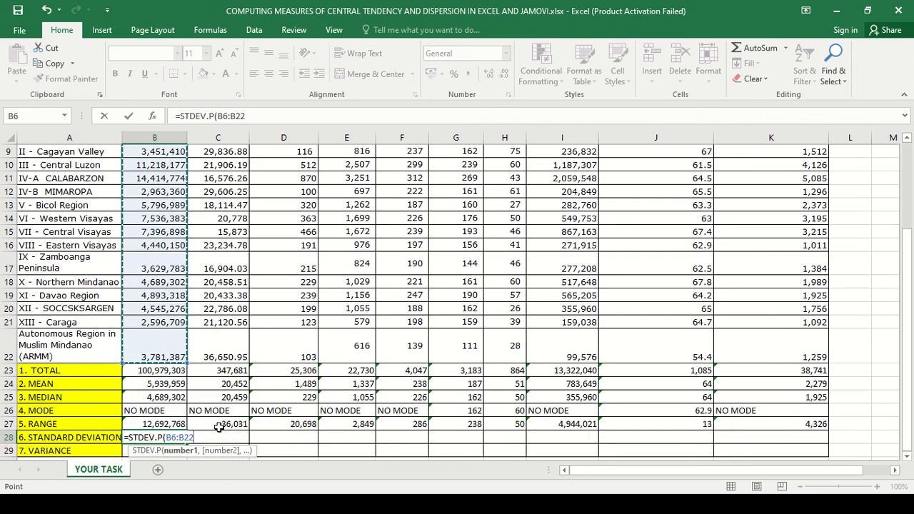
text())
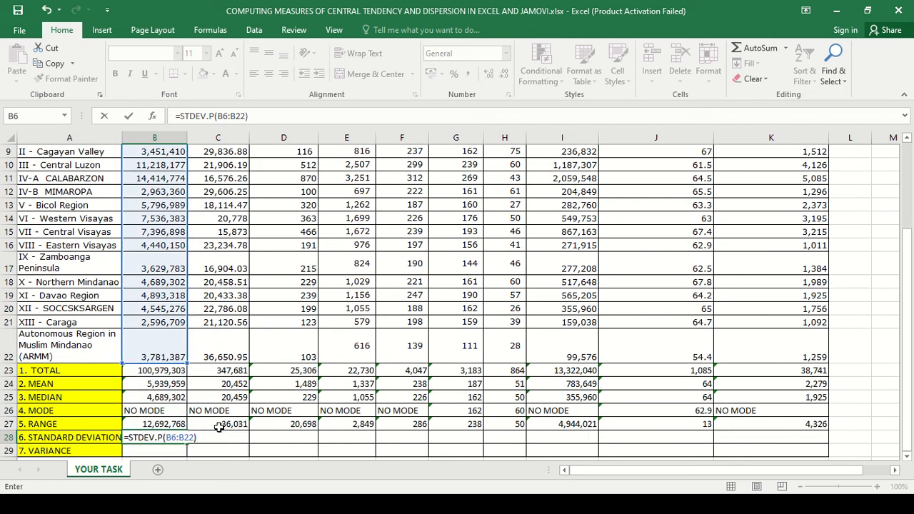
click(227, 447)
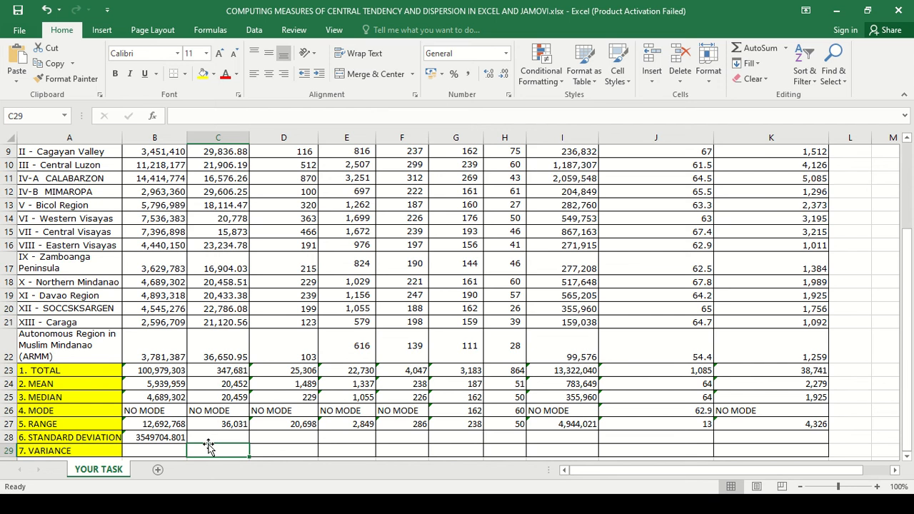
Fill the STDEV.P formula from B28 across the Standard Deviation row to K28
scroll(193, 433, down, 1)
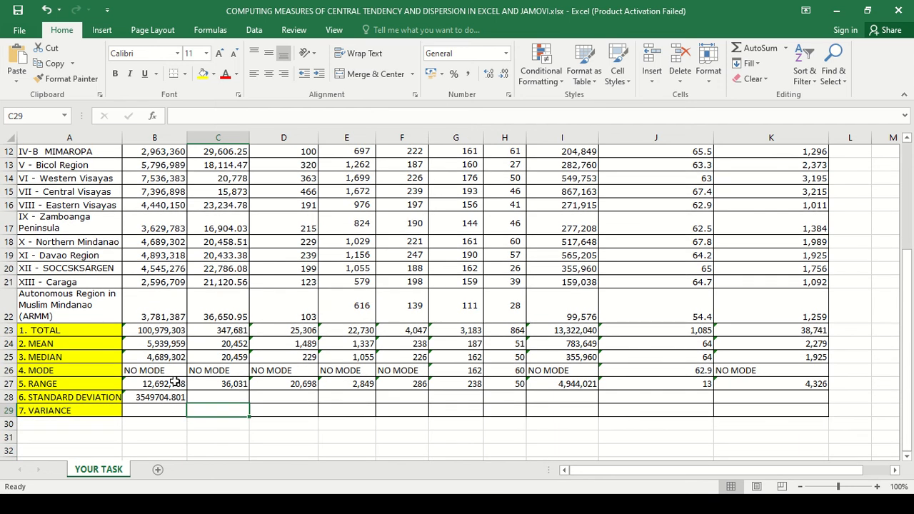
scroll(172, 374, up, 3)
scroll(152, 314, down, 1)
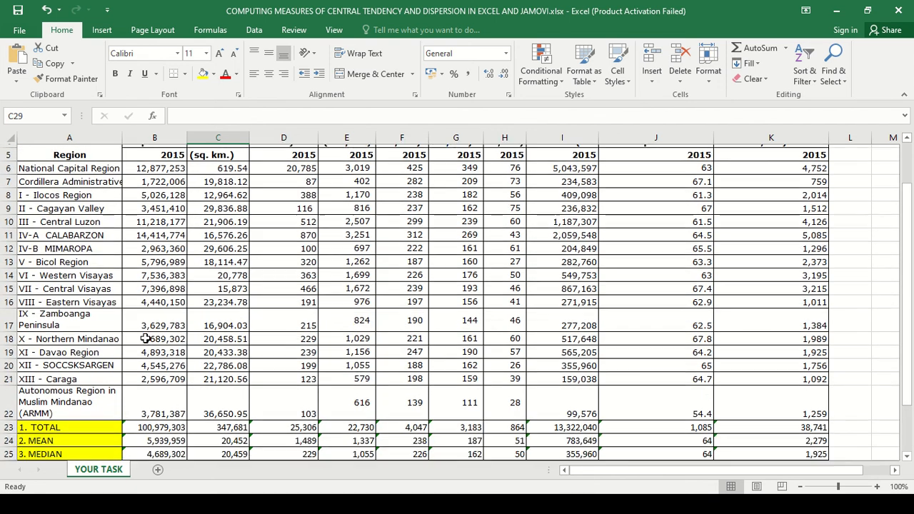
scroll(144, 338, down, 3)
click(160, 398)
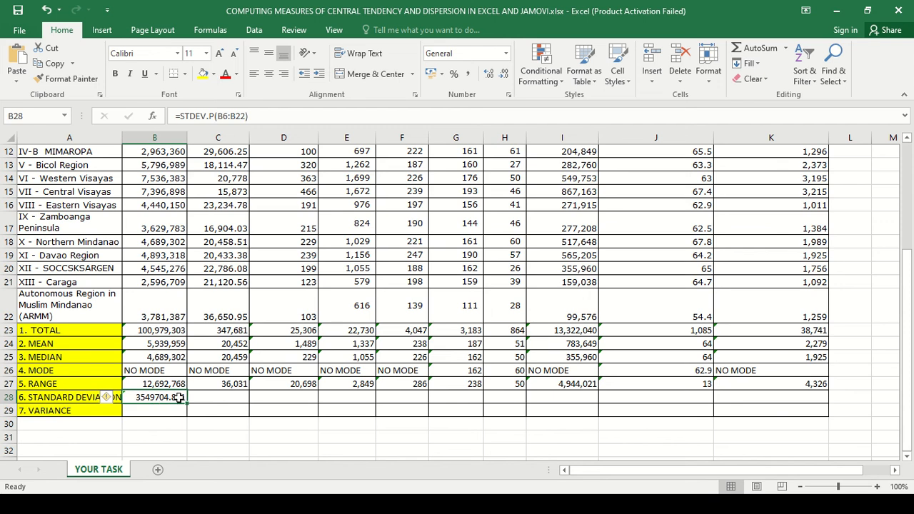
drag(188, 404, 771, 407)
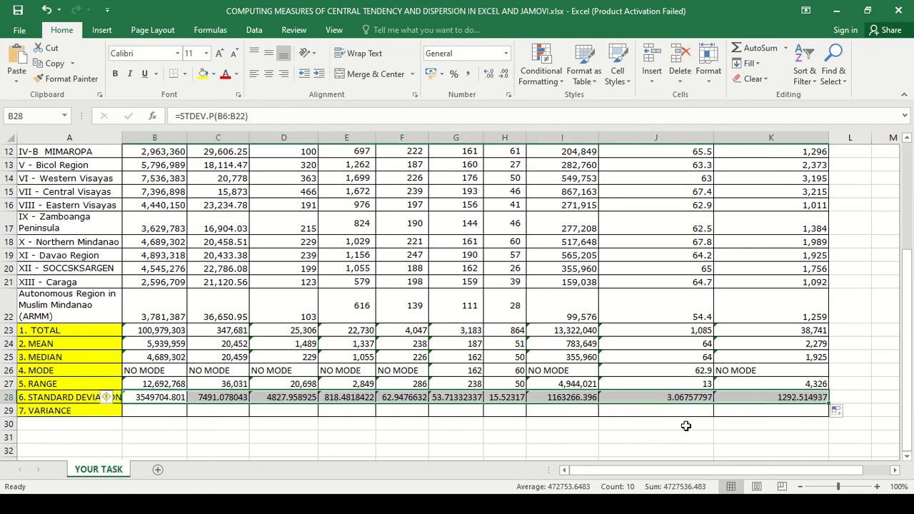
Enter the population variance formula =VAR.P(B6:B22) in B29 for the Population column
click(164, 412)
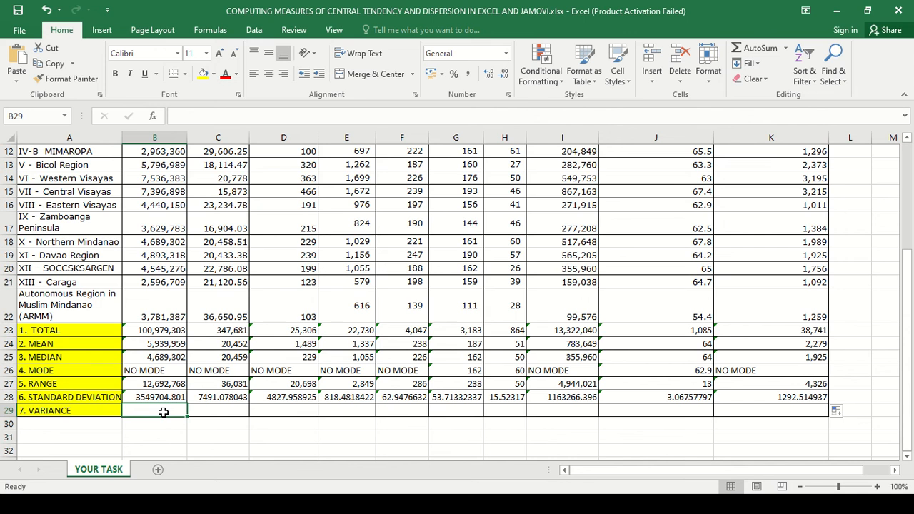
text(=)
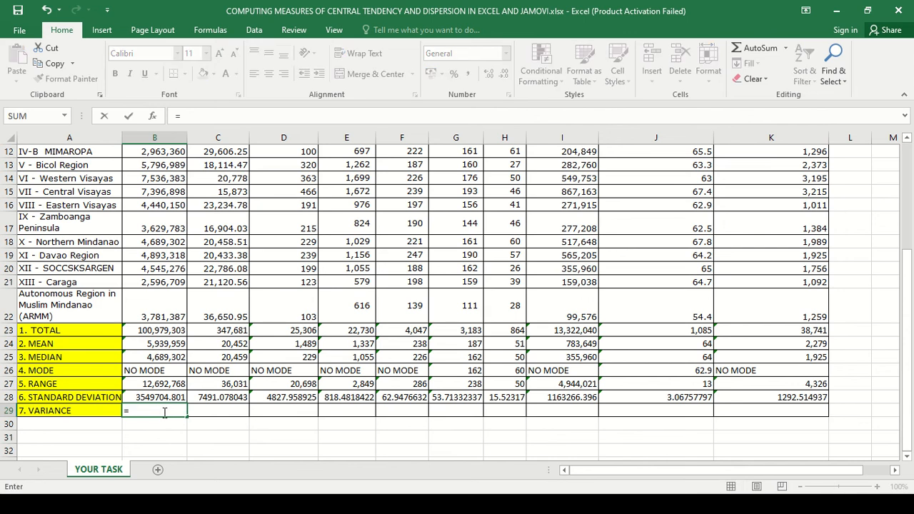
text(VAR)
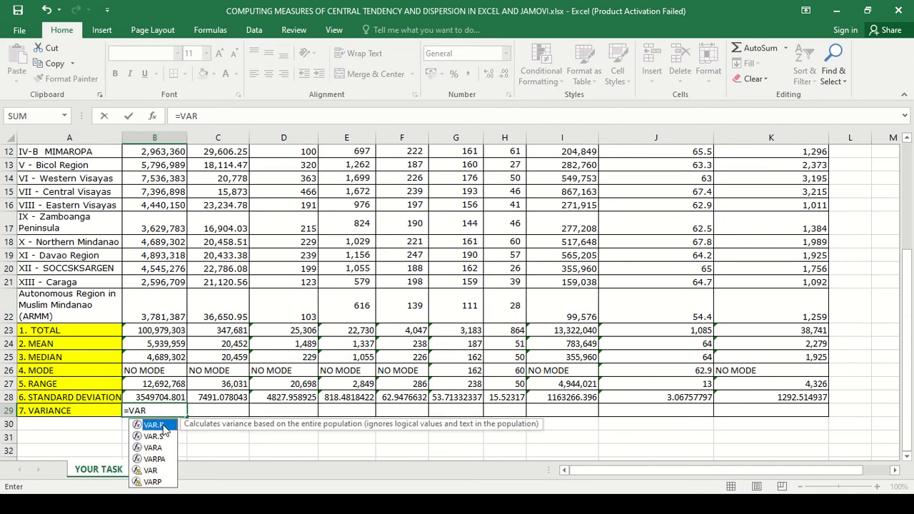
double_click(154, 425)
scroll(184, 389, up, 4)
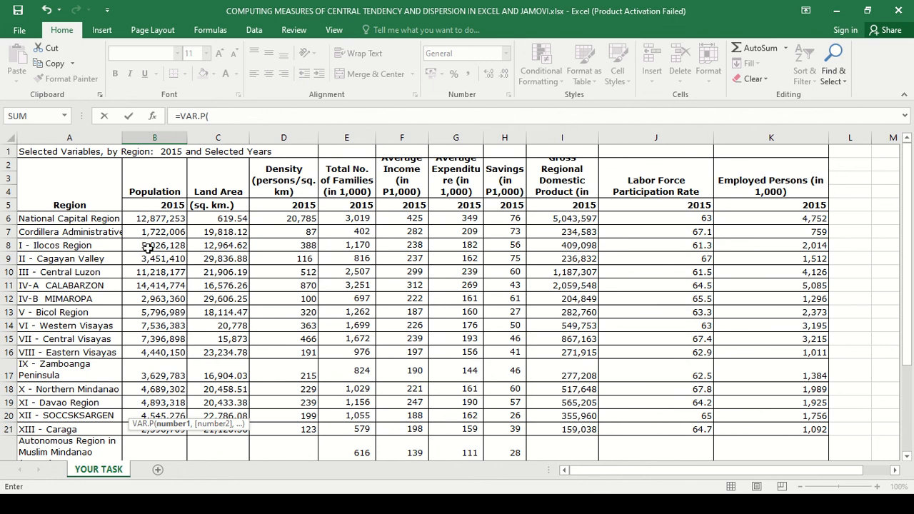
drag(143, 219, 171, 386)
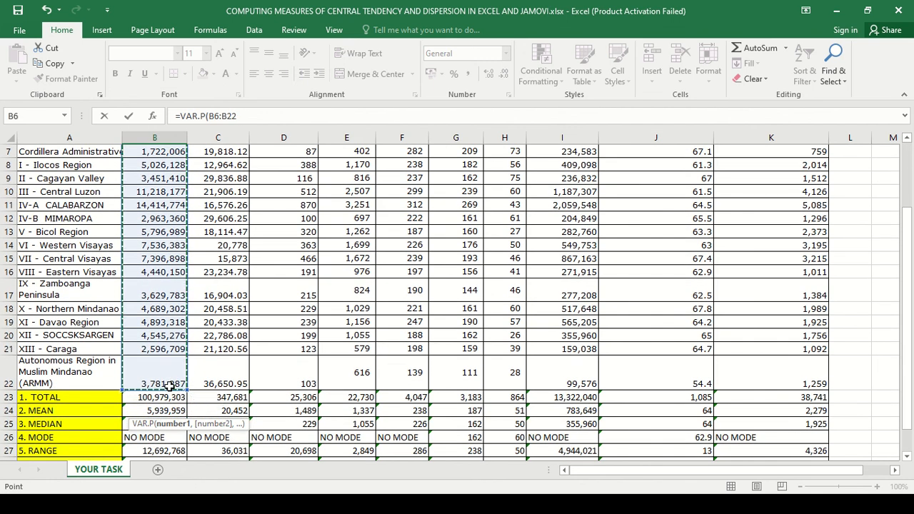
scroll(202, 404, down, 3)
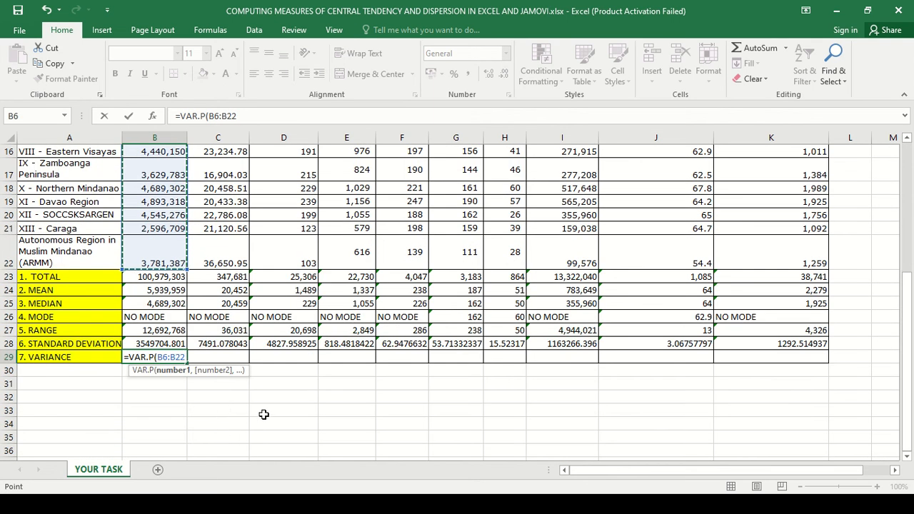
scroll(203, 335, up, 4)
scroll(224, 364, down, 4)
text())
click(256, 393)
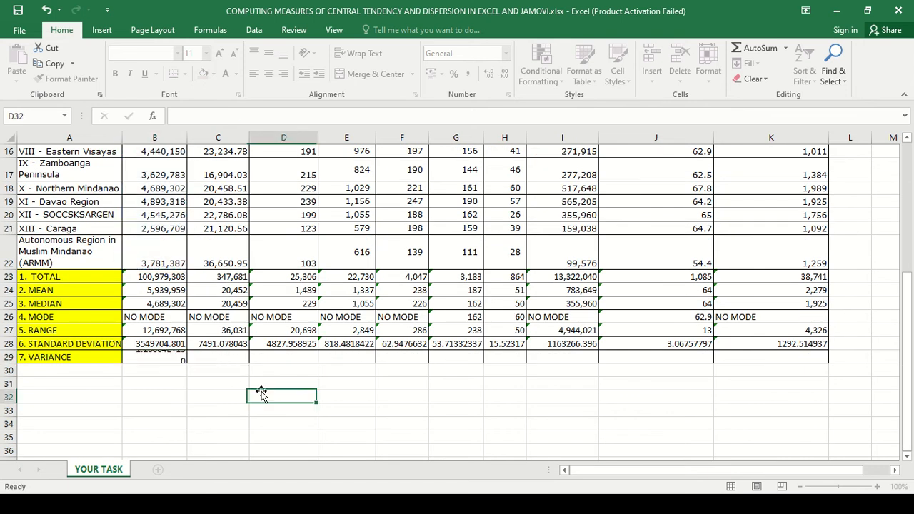
Fill the VAR.P formula from B29 across the Variance row to K29
click(167, 359)
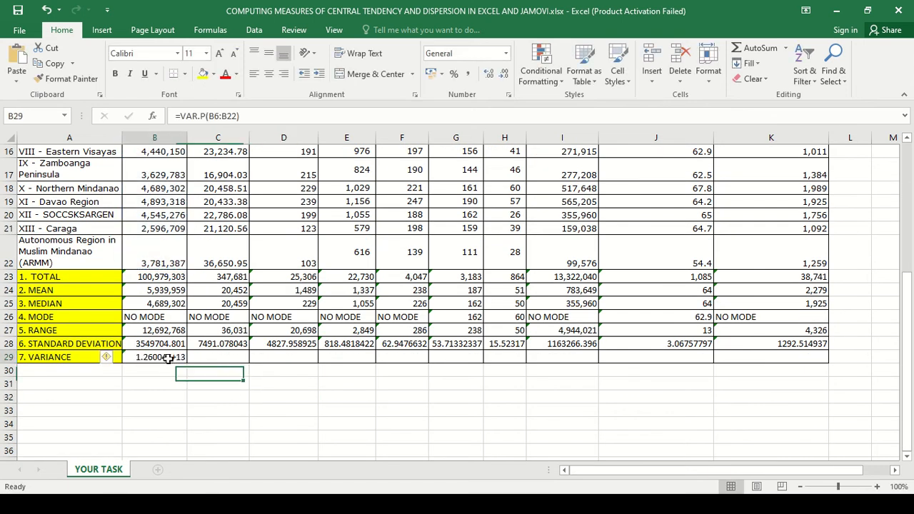
scroll(184, 366, up, 4)
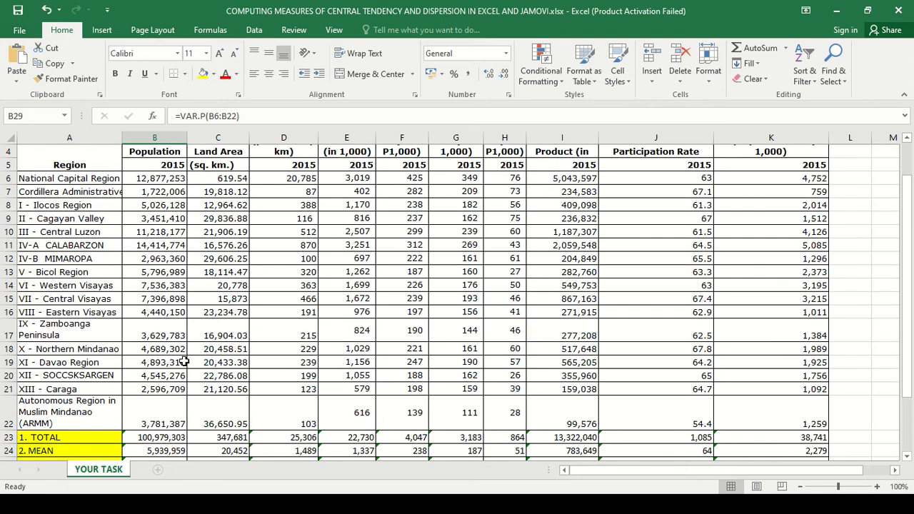
scroll(184, 362, down, 3)
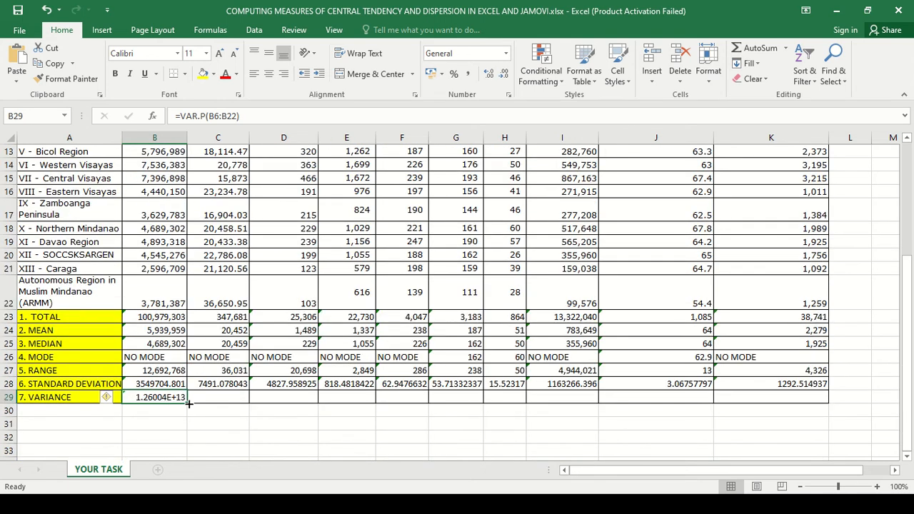
drag(188, 403, 775, 400)
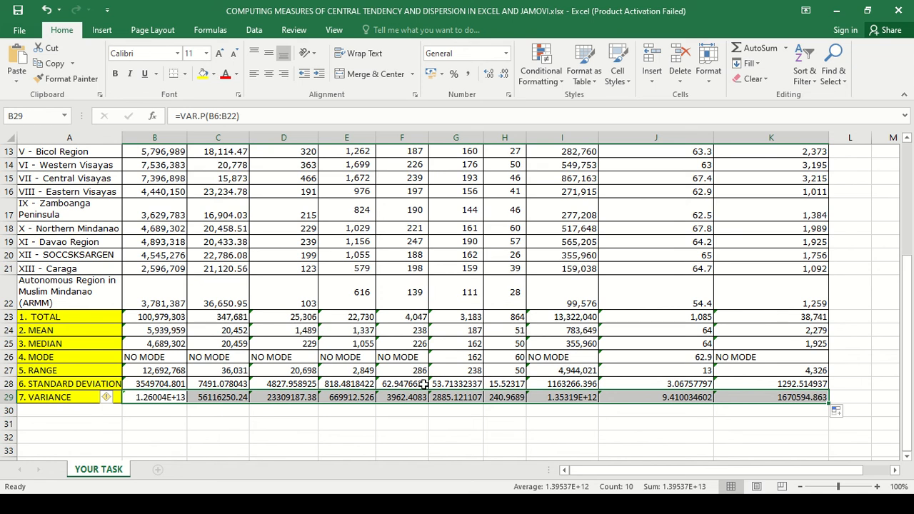
Select all regional figures and computed statistics in the range B6:K29
scroll(360, 389, up, 4)
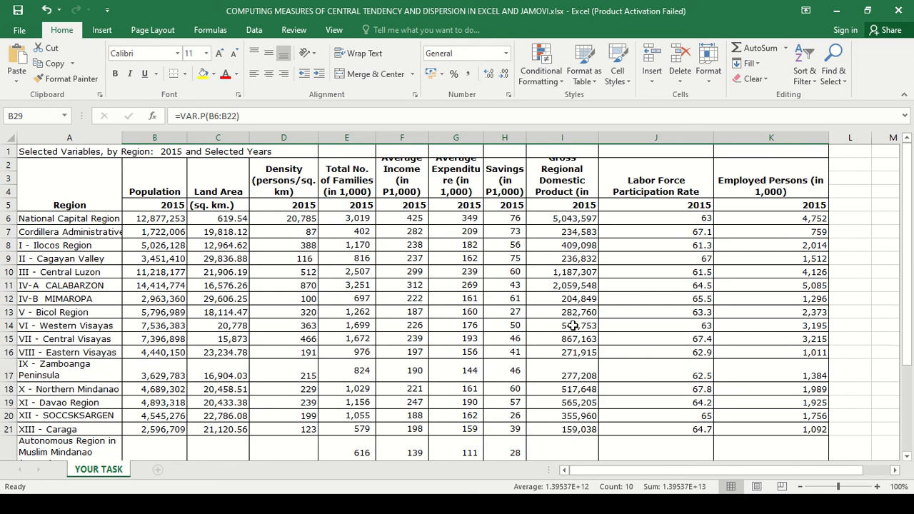
scroll(573, 328, down, 3)
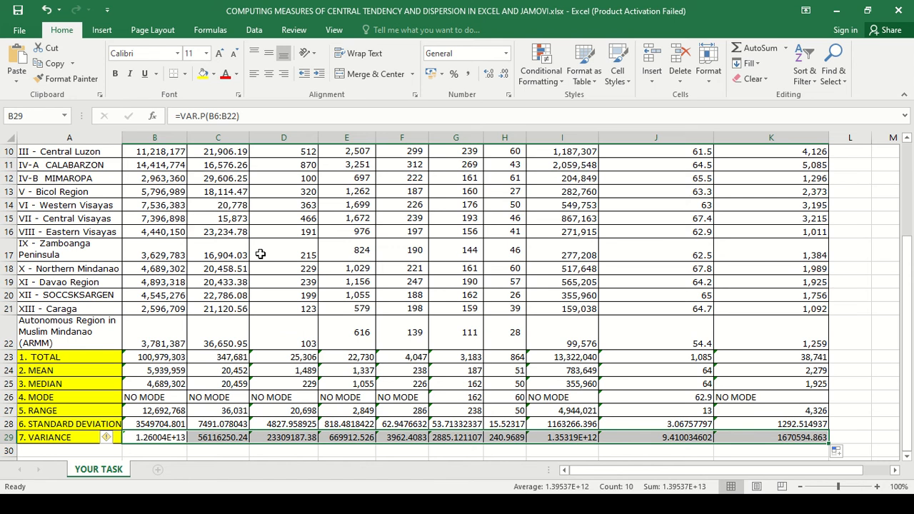
scroll(260, 254, up, 3)
drag(157, 220, 760, 403)
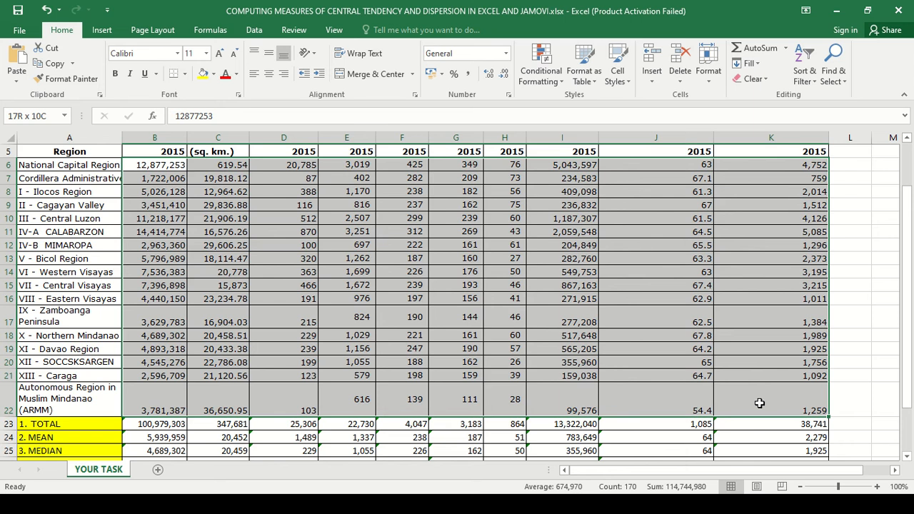
drag(760, 404, 769, 452)
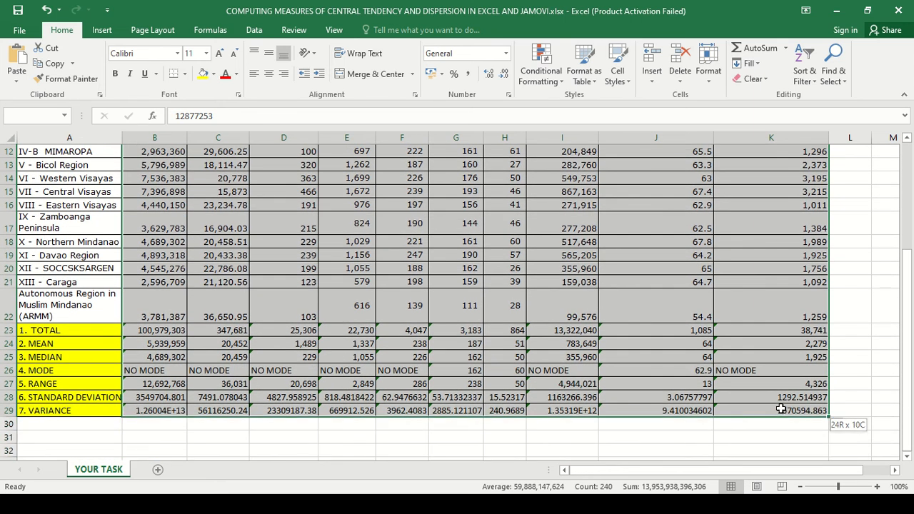
Try the comma number style on the range B6:K29 and undo it
click(468, 74)
scroll(477, 218, down, 3)
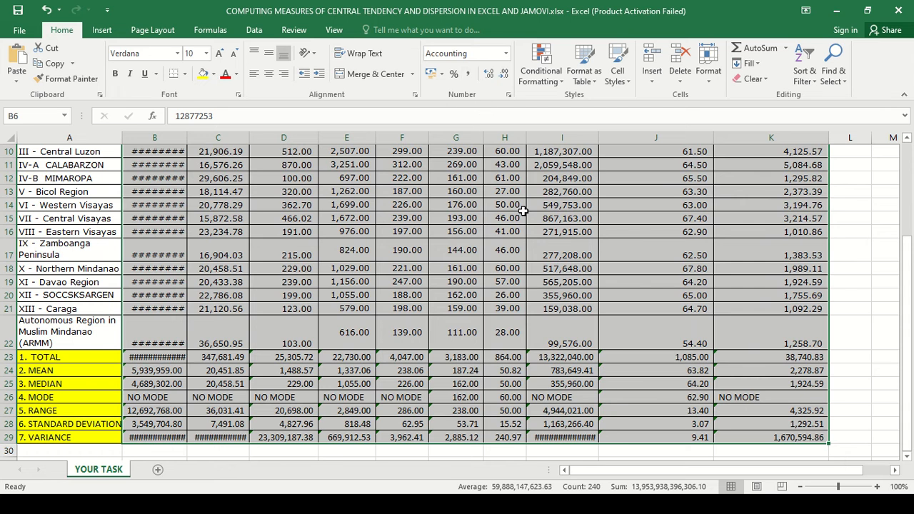
key(ctrl+z)
key(ctrl+z)
key(ctrl+z)
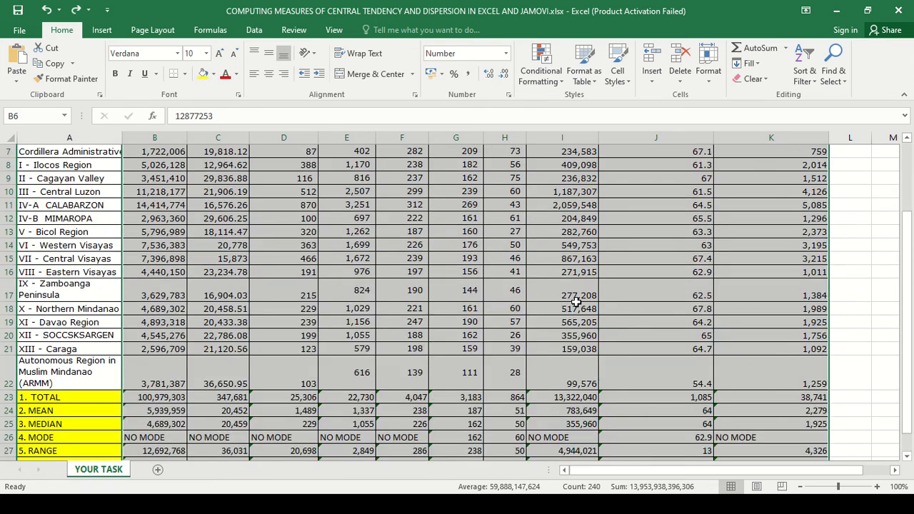
Format the range B6:K29 as Number with two decimal places and no thousands separator
scroll(600, 262, up, 2)
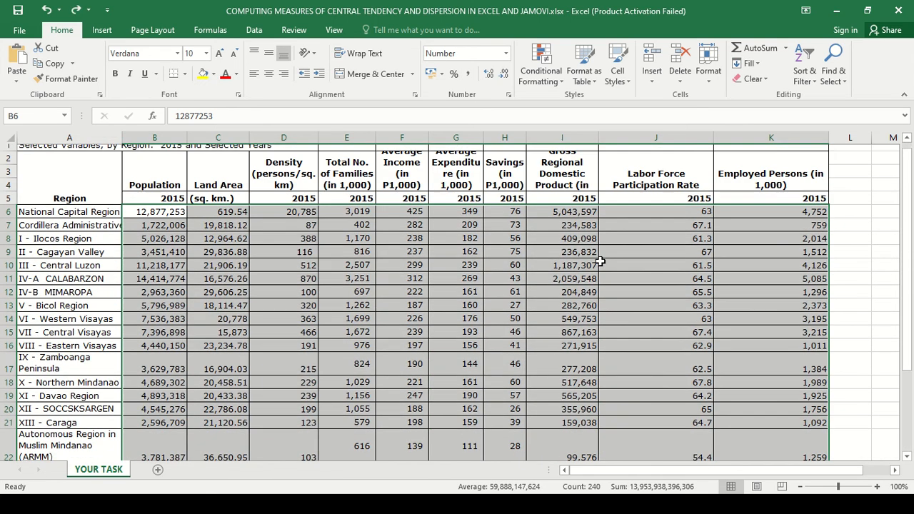
click(509, 96)
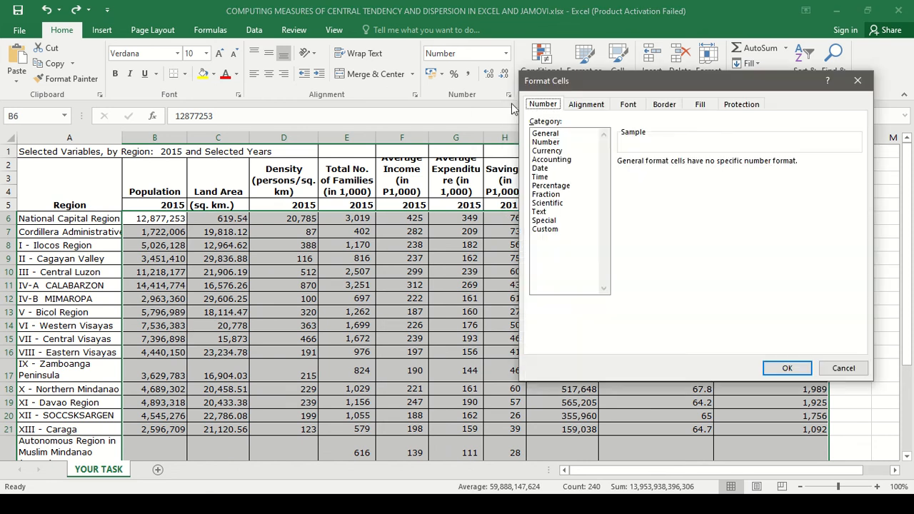
click(547, 142)
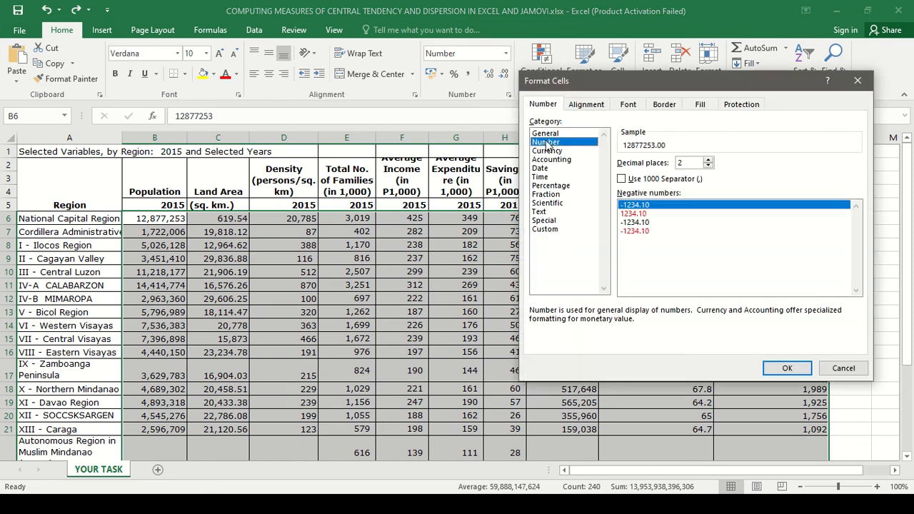
click(622, 179)
click(622, 179)
click(787, 369)
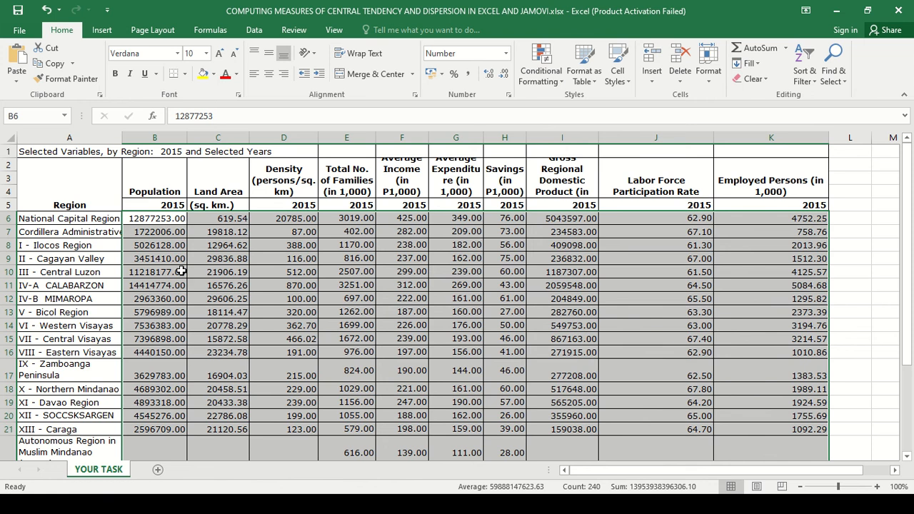
scroll(374, 241, down, 2)
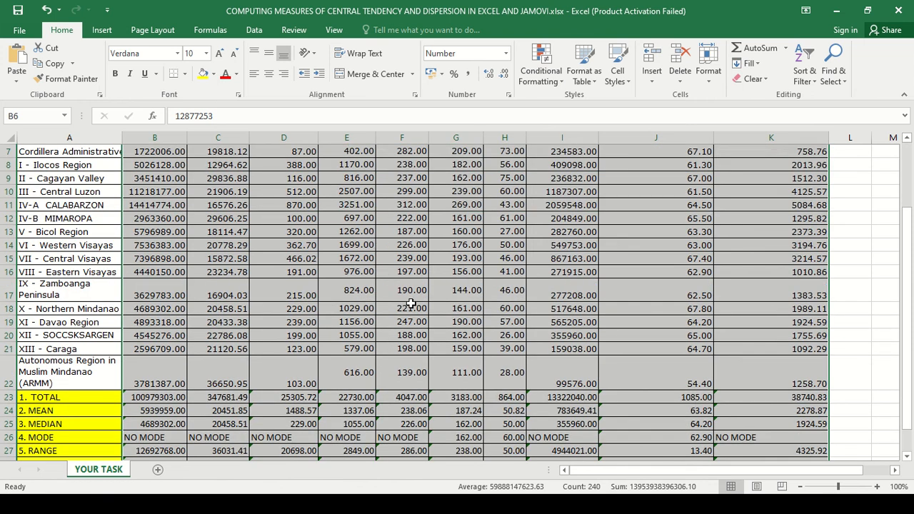
scroll(411, 304, up, 2)
Copy the regional figures in the range B6:K22, leaving out the computed statistics rows
click(165, 221)
drag(165, 222, 759, 405)
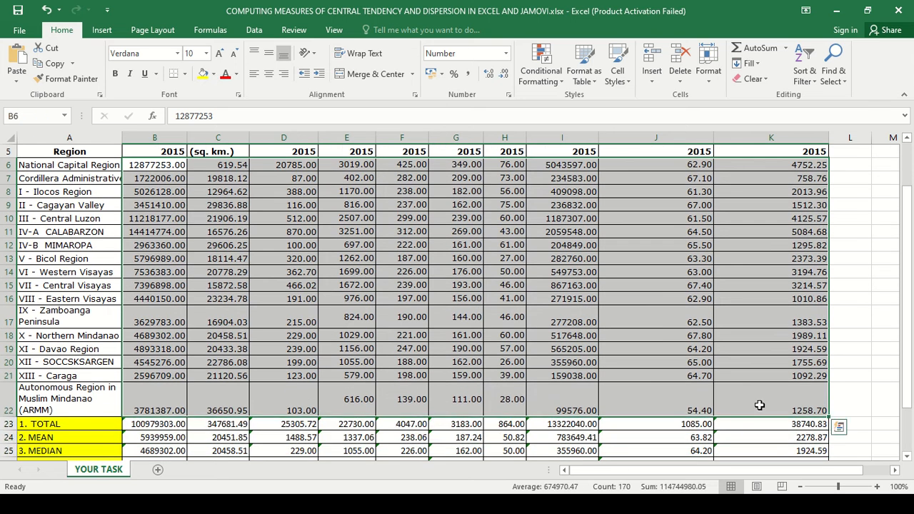
key(ctrl+c)
key(ctrl+q)
Launch jamovi 2.2.5 with an empty data sheet
key(alt+Tab)
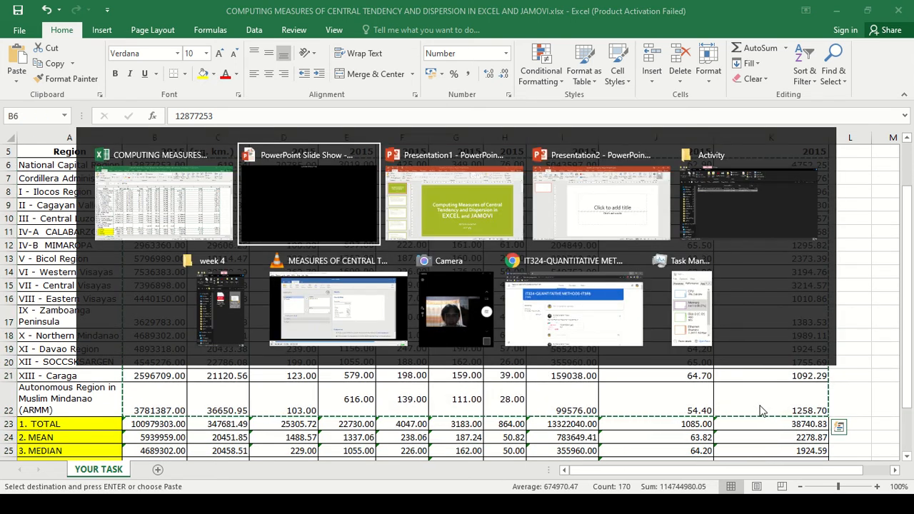
key(Escape)
key(super)
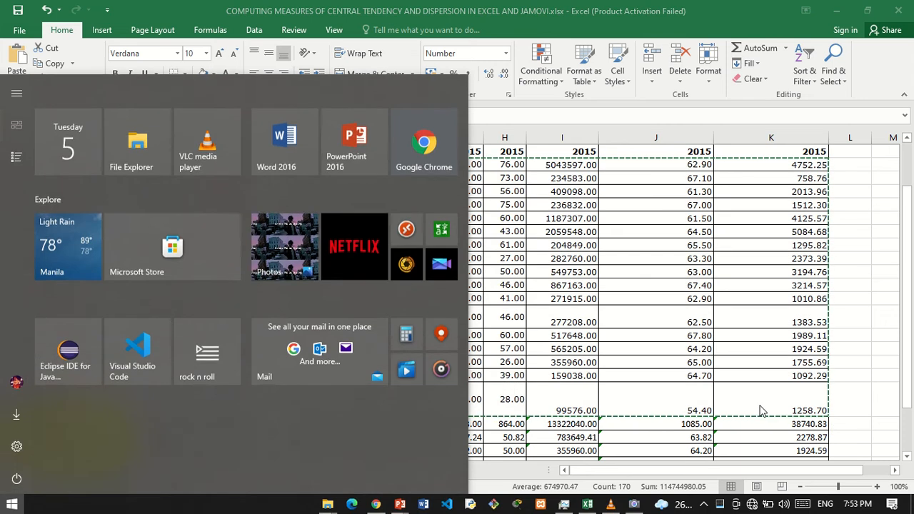
click(17, 156)
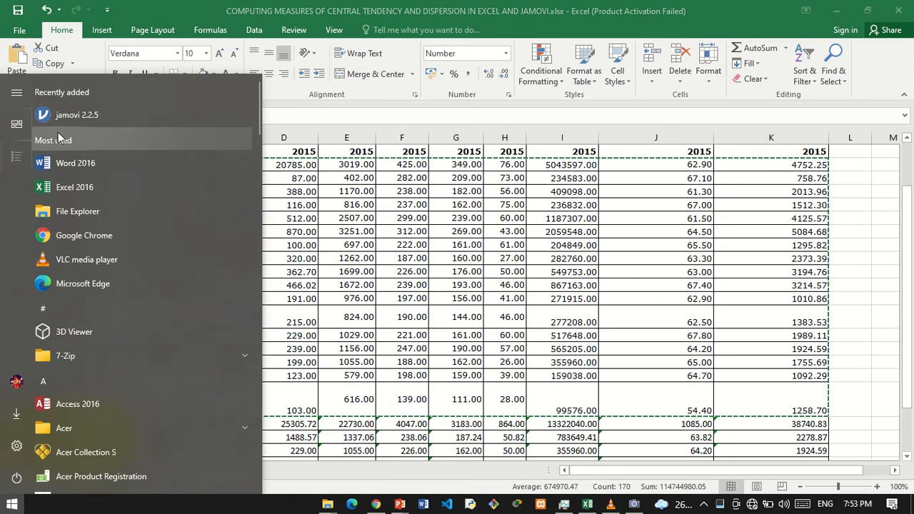
click(64, 119)
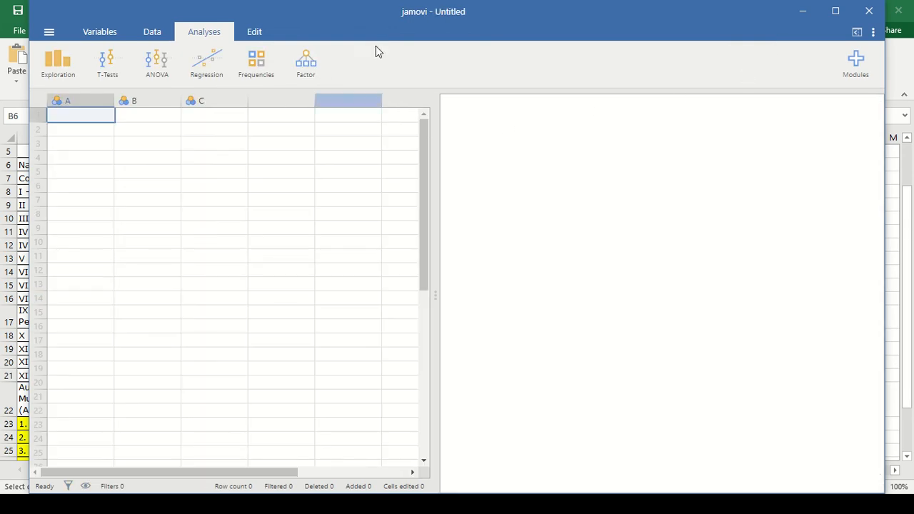
Paste the copied figures into the maximized jamovi data sheet from column A, row 1, and widen the data area to show all ten columns
click(834, 12)
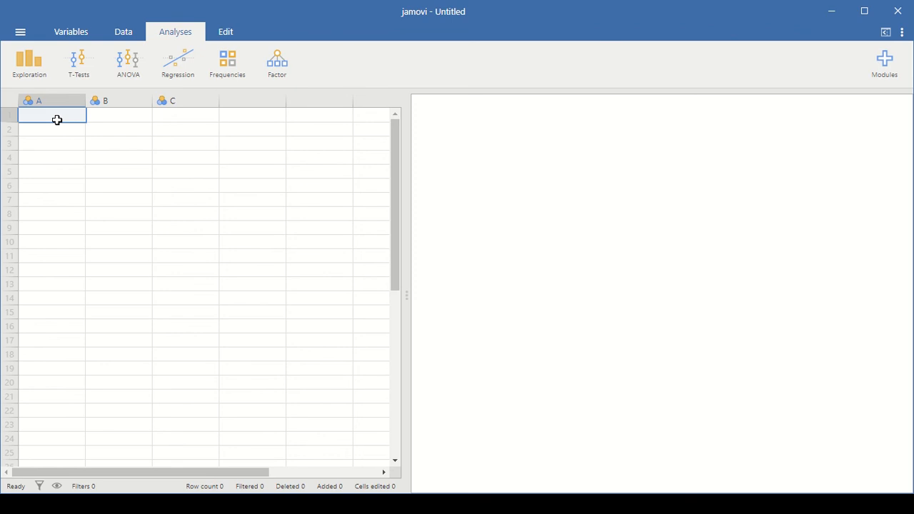
key(ctrl+v)
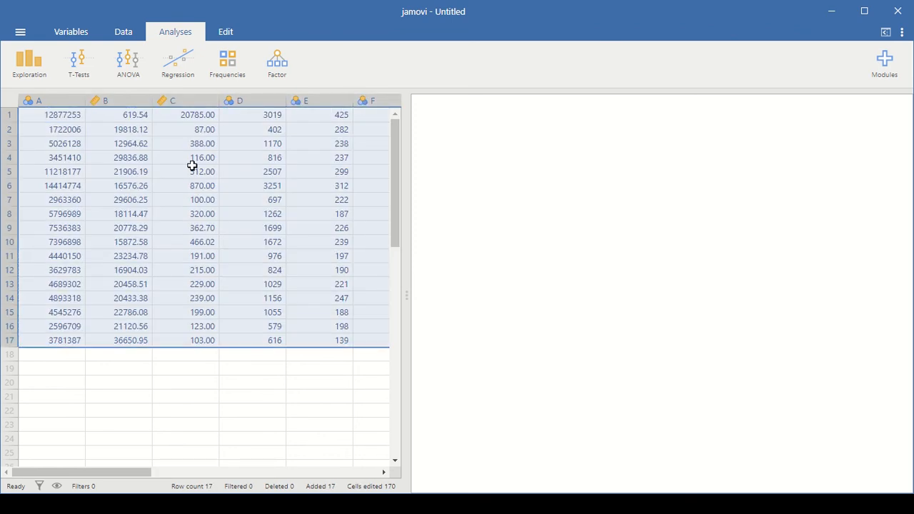
drag(403, 207, 745, 241)
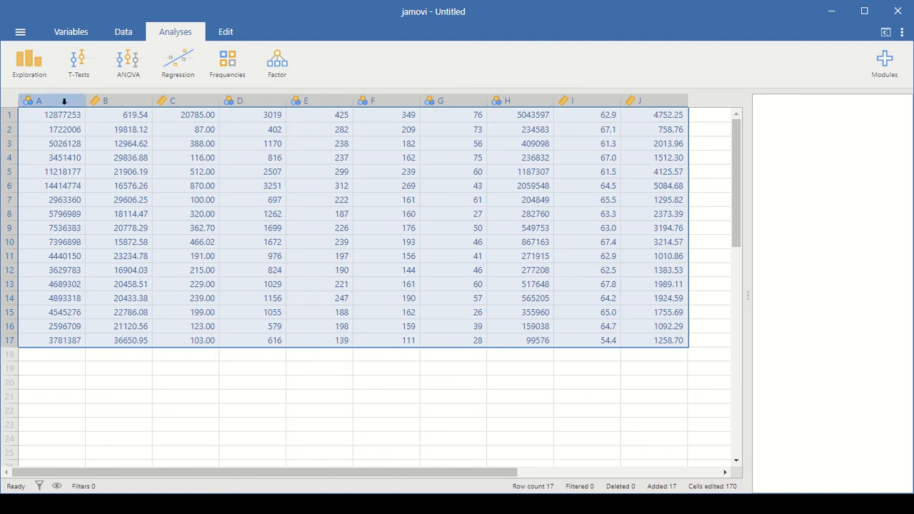
Rename variable A as Population and set its measure type to Continuous and its data type to Decimal
double_click(63, 102)
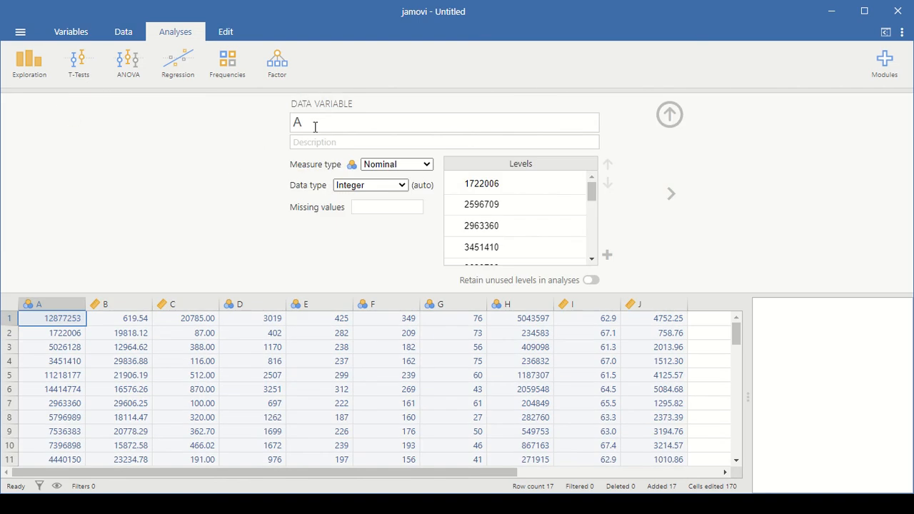
click(316, 127)
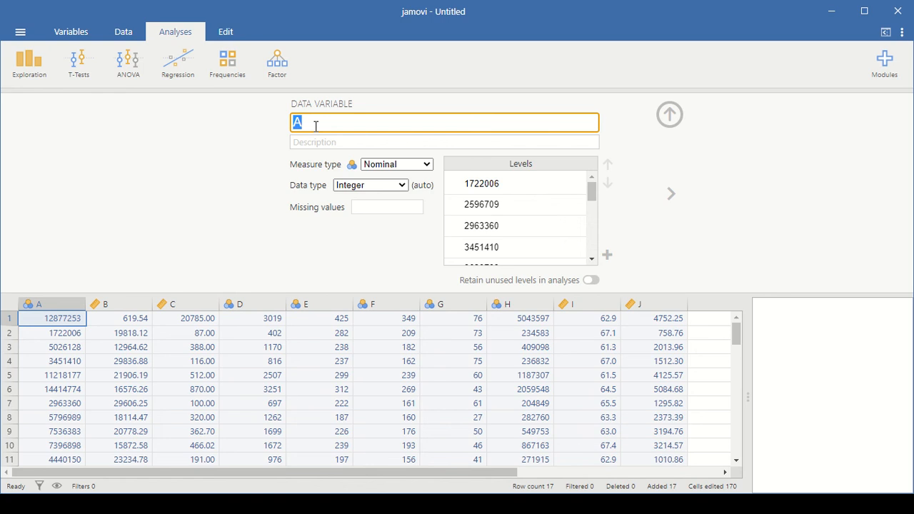
text(pO)
key(Caps_Lock)
text(opulation)
click(386, 166)
click(391, 214)
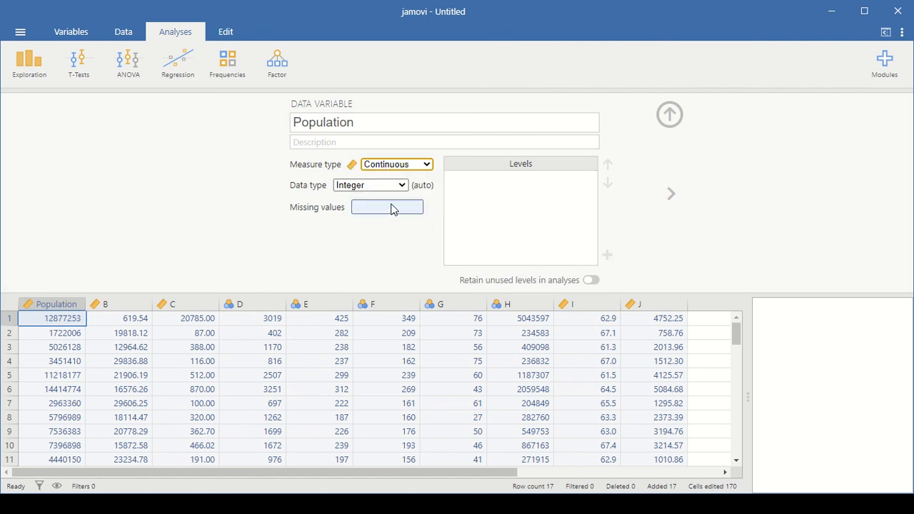
click(380, 185)
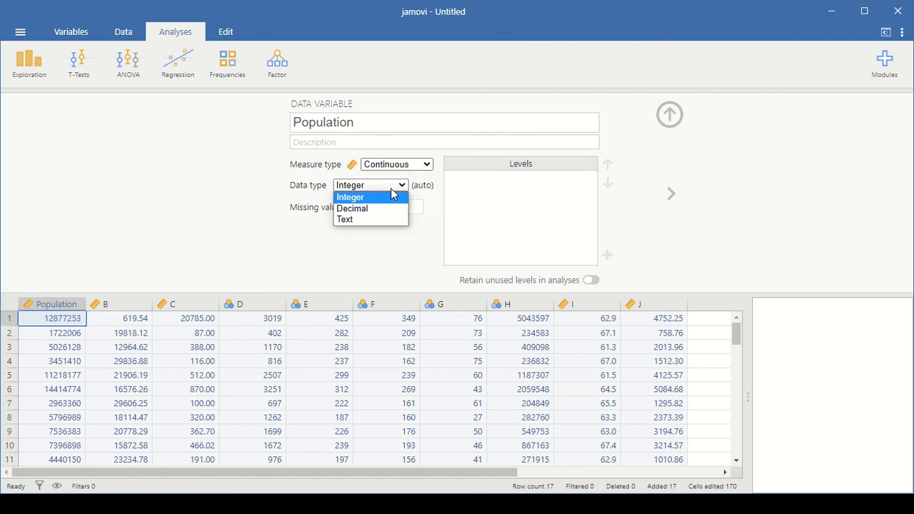
click(368, 208)
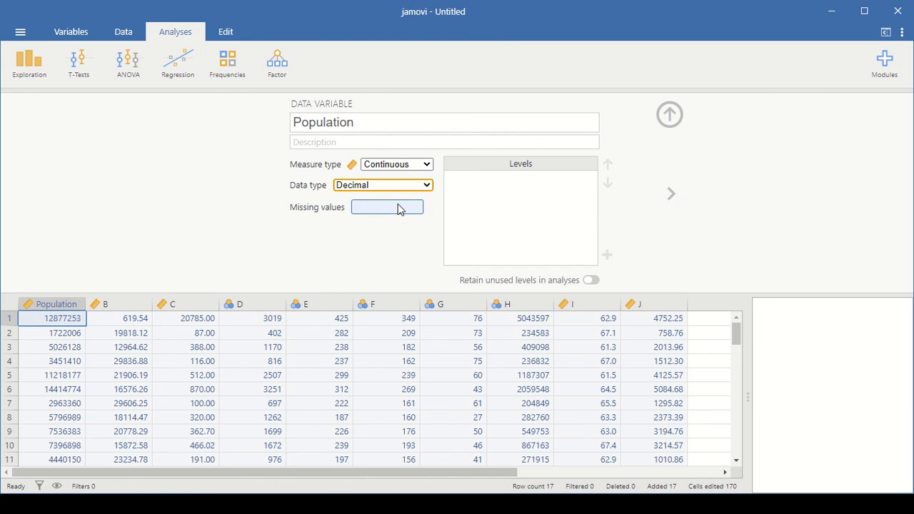
Rename variable B as Land Area
click(671, 193)
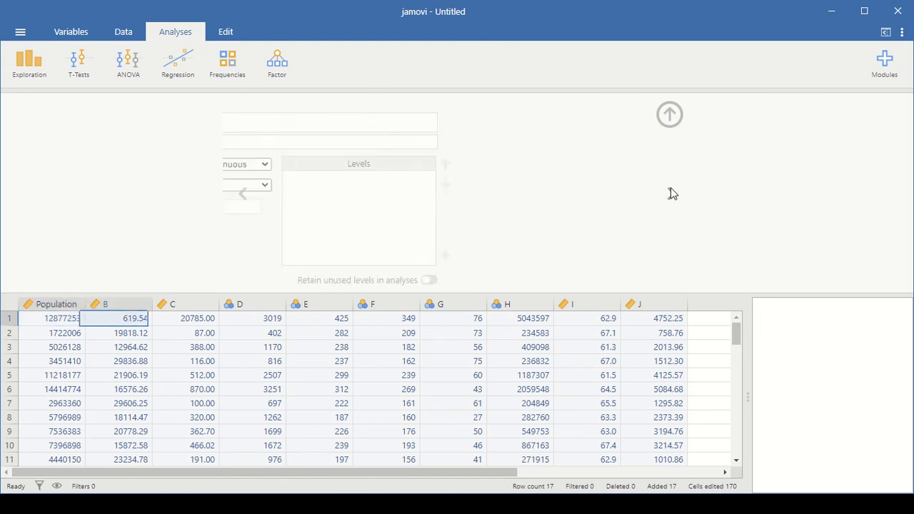
click(327, 126)
text(La)
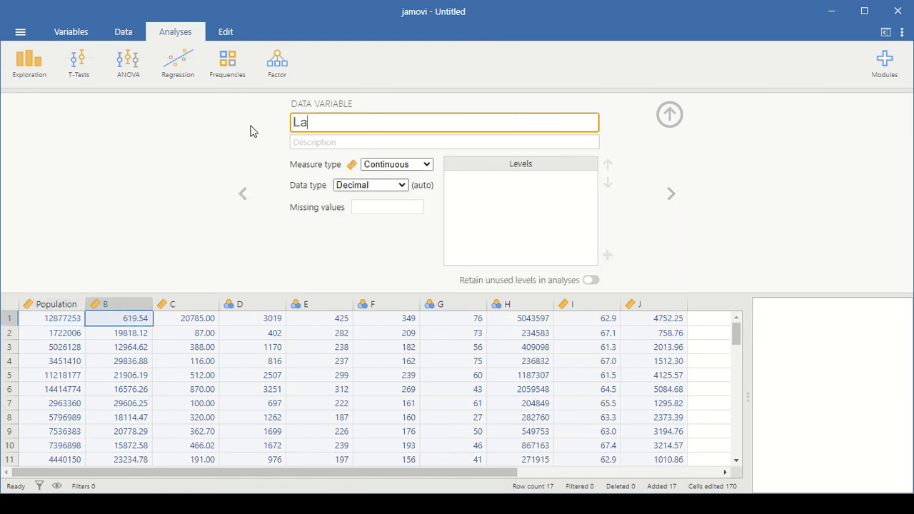
text(nd Area)
Rename variable C as Density
click(671, 193)
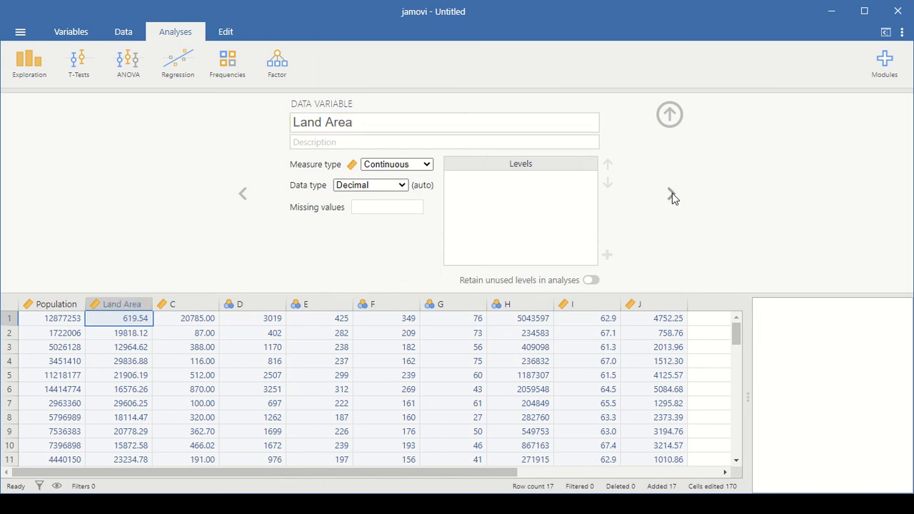
click(465, 126)
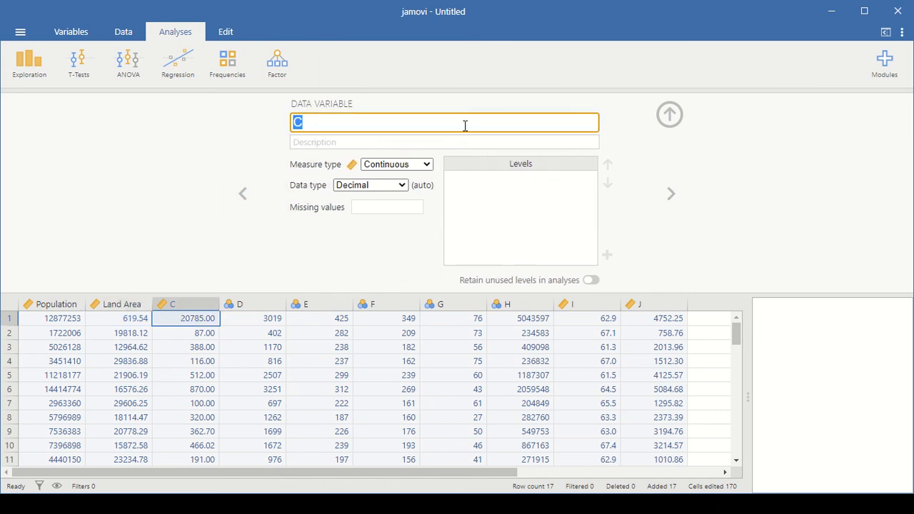
text(Des)
click(688, 197)
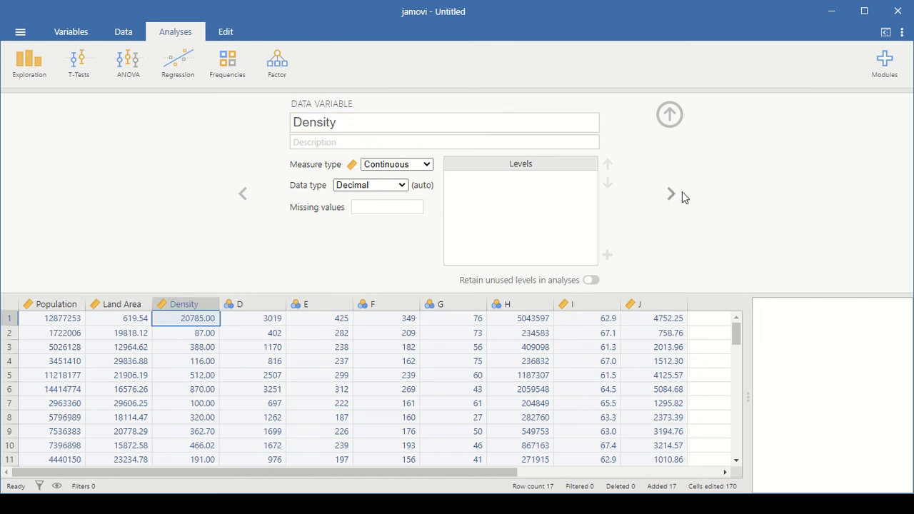
Rename variable D as Total No. of Families and set its measure type to Continuous and its data type to Decimal
click(671, 194)
click(671, 193)
click(243, 196)
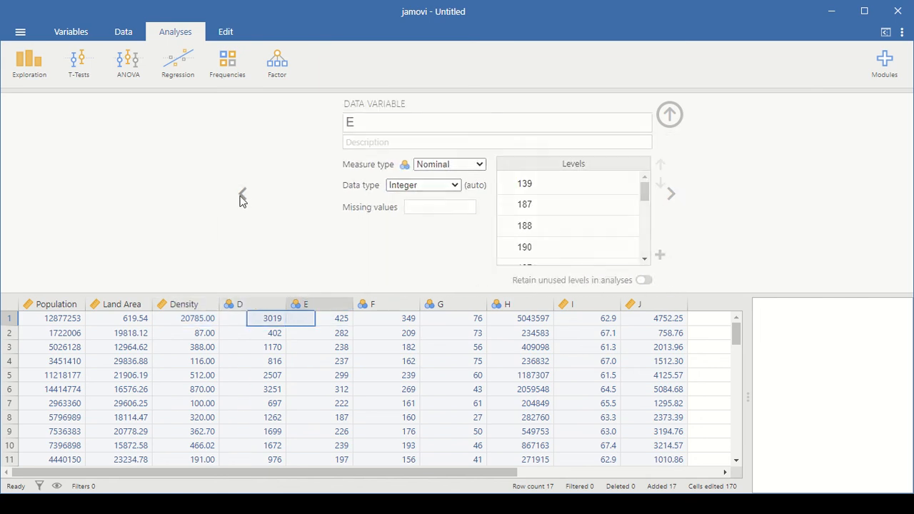
click(329, 125)
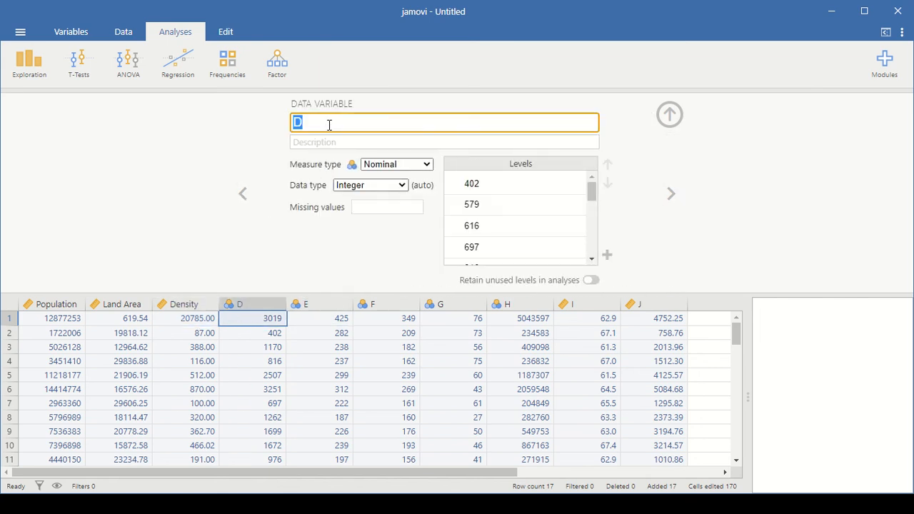
text(Total No. of Families)
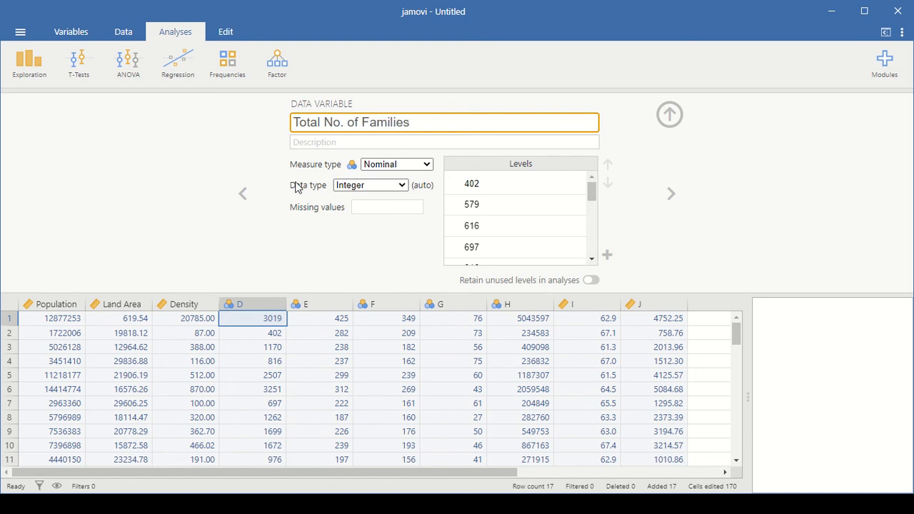
click(242, 194)
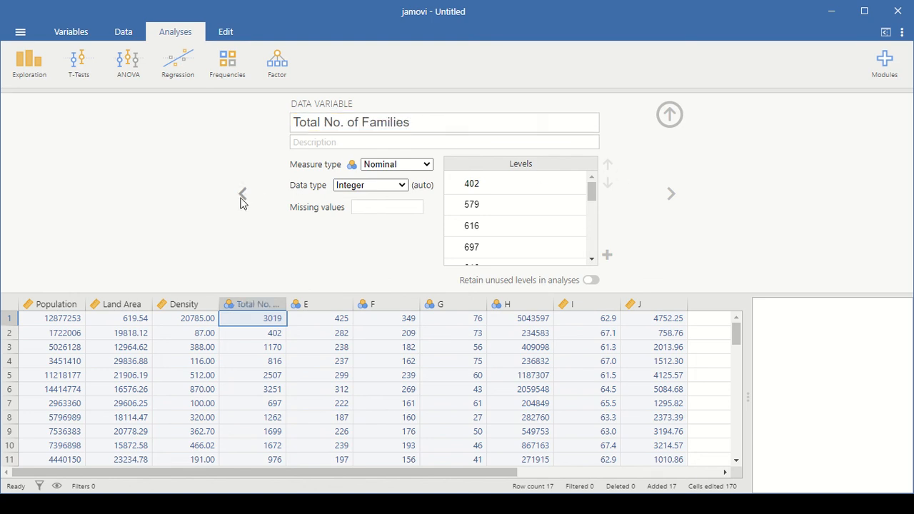
click(672, 195)
click(392, 163)
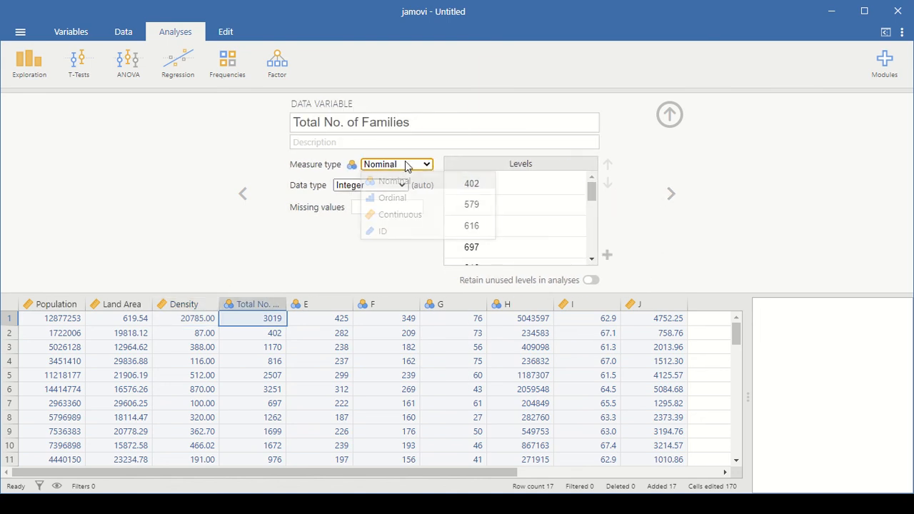
click(403, 213)
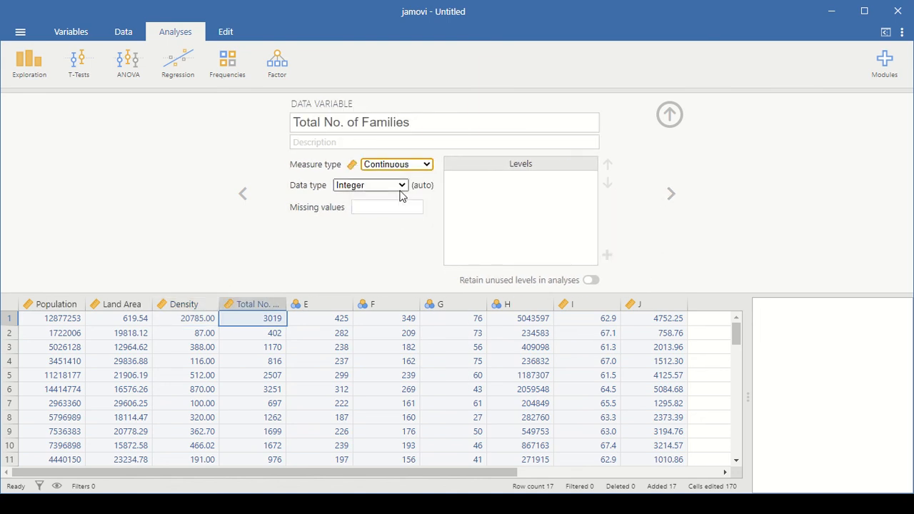
click(401, 187)
click(402, 208)
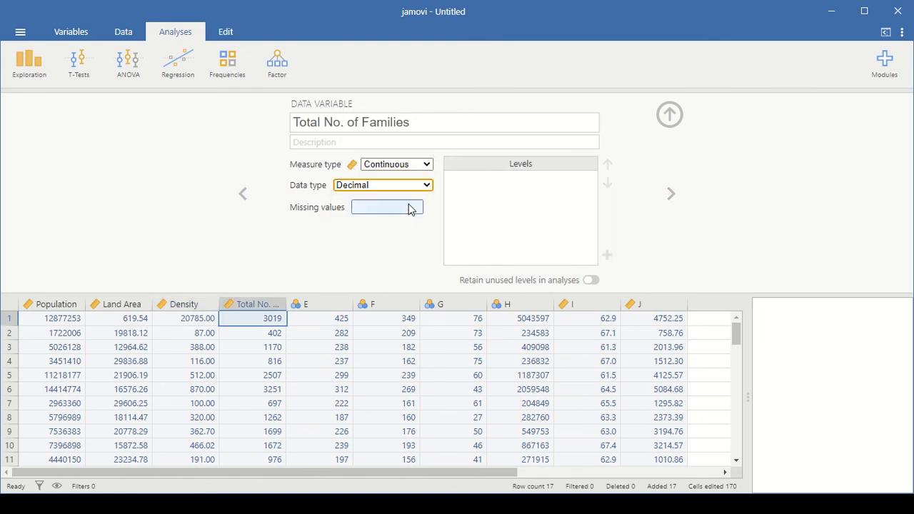
Rename variable E as Average Income and set its measure type to Continuous and its data type to Decimal
click(243, 193)
click(242, 194)
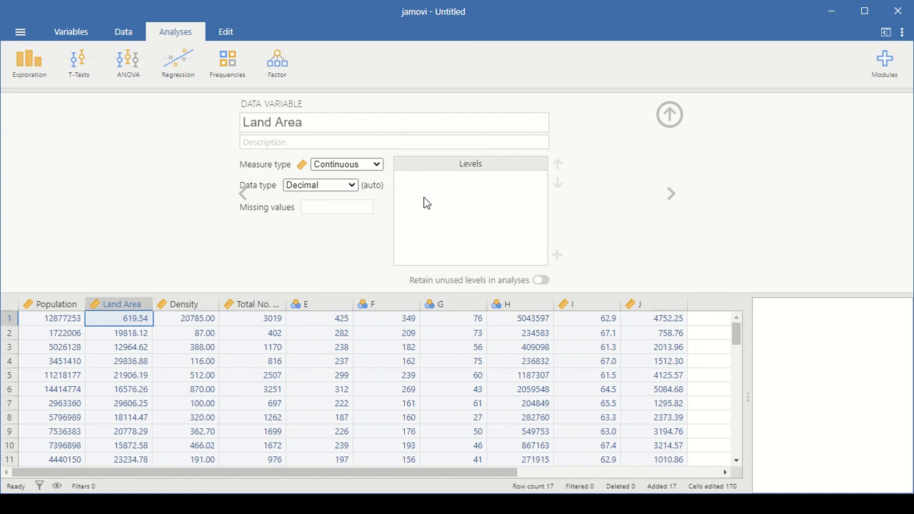
click(679, 202)
click(679, 202)
click(679, 202)
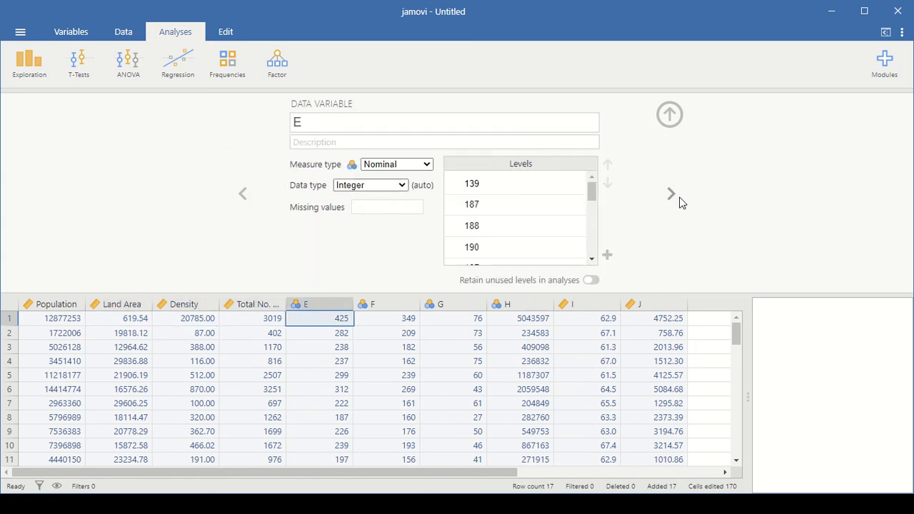
click(448, 126)
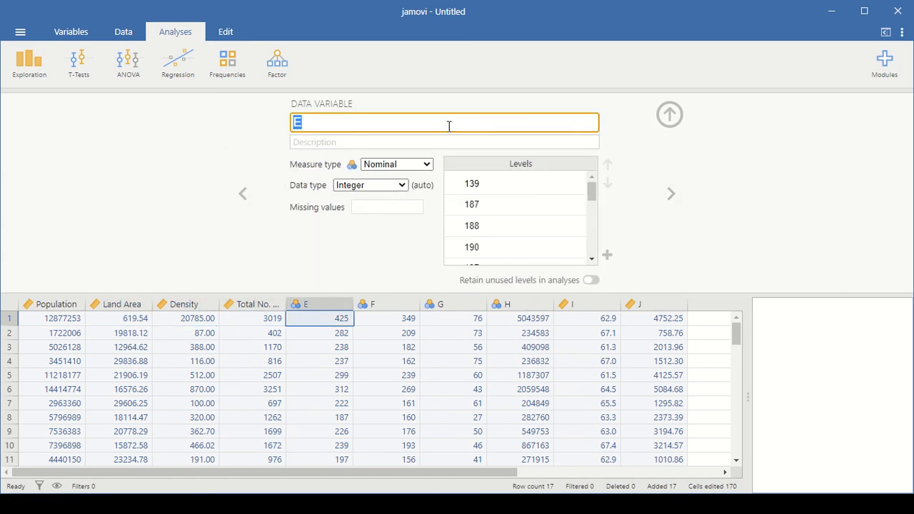
text(Average Income)
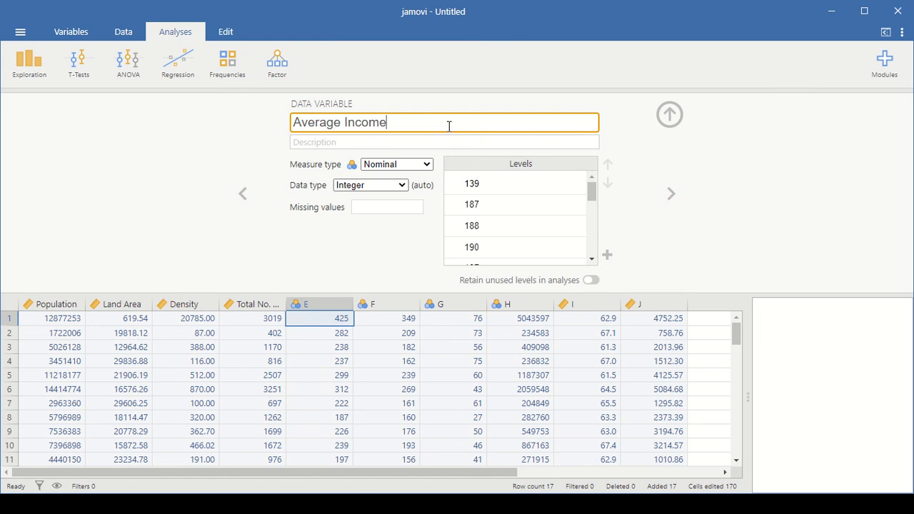
click(396, 165)
click(401, 214)
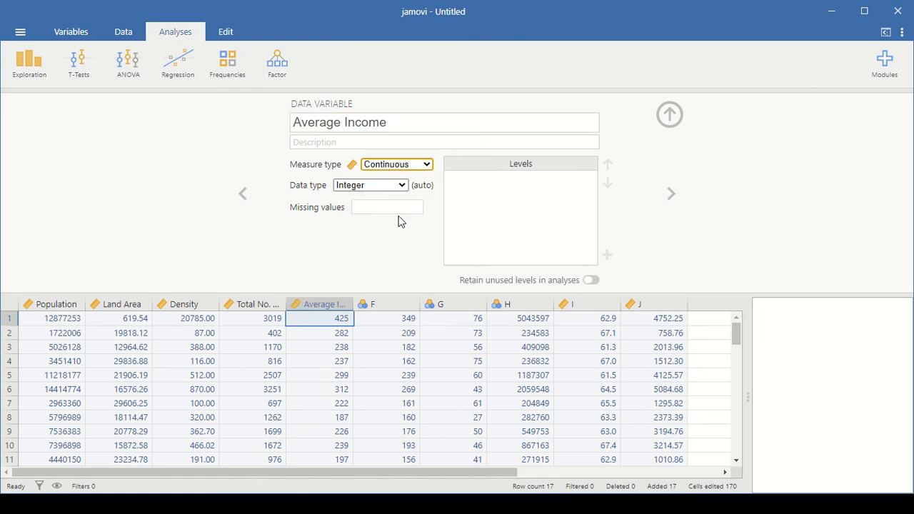
click(391, 187)
click(383, 207)
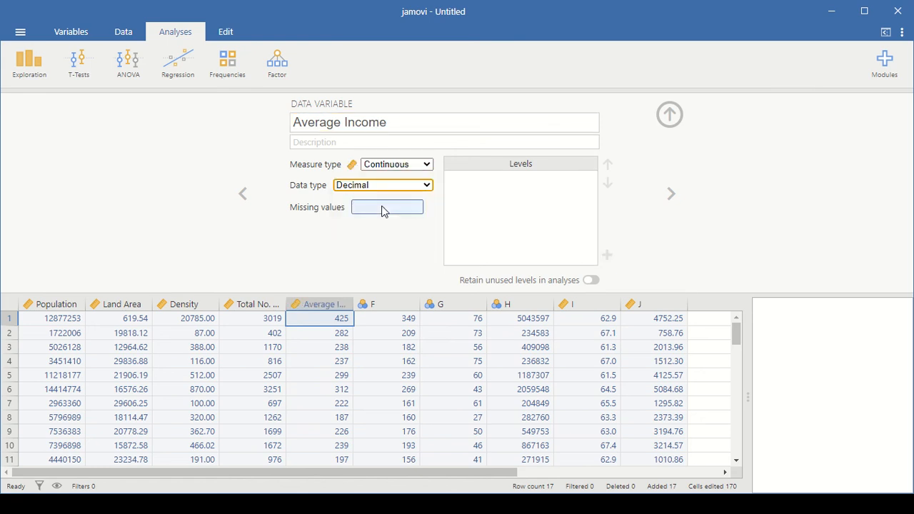
Rename variable F as Average Expenditure
click(673, 195)
click(373, 126)
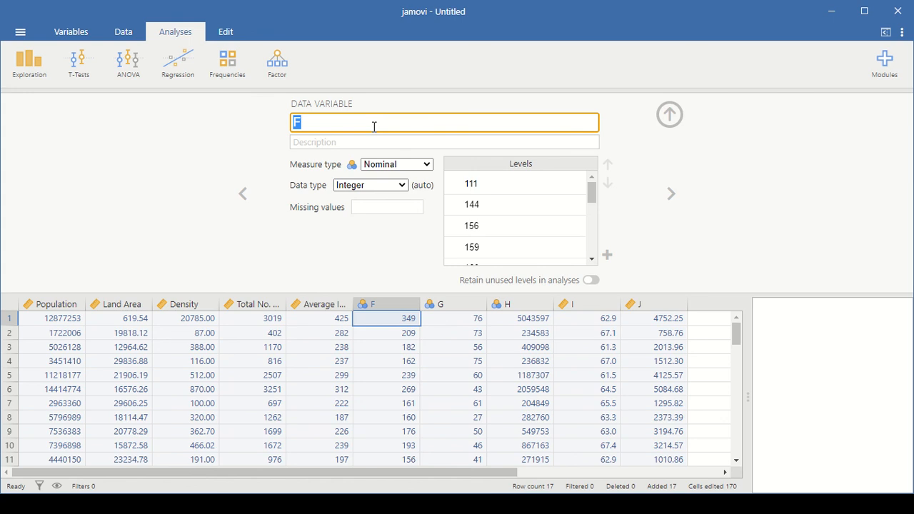
text(Average Exxo)
key(BackSpace)
key(BackSpace)
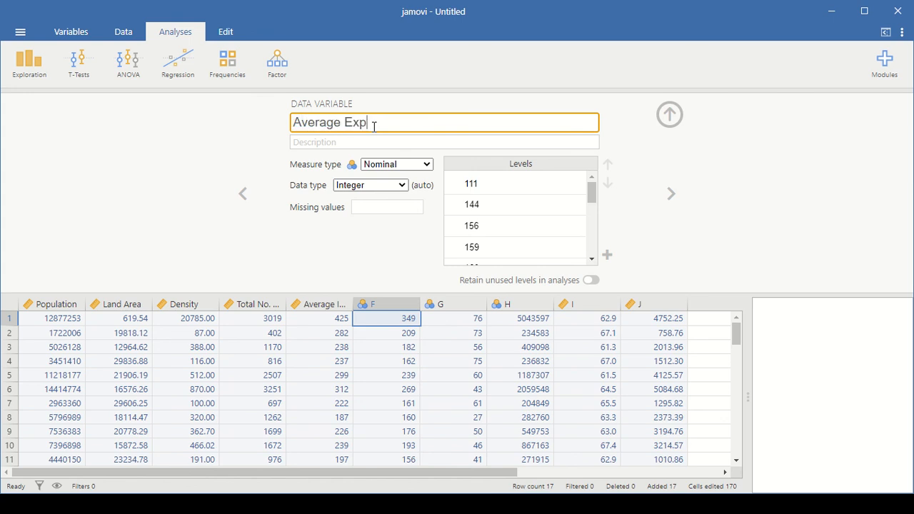
text(pi)
key(BackSpace)
text(ende)
key(BackSpace)
text(ed)
text(dit)
Set the Average Expenditure variable's measure type to Continuous and its data type to Decimal
click(411, 164)
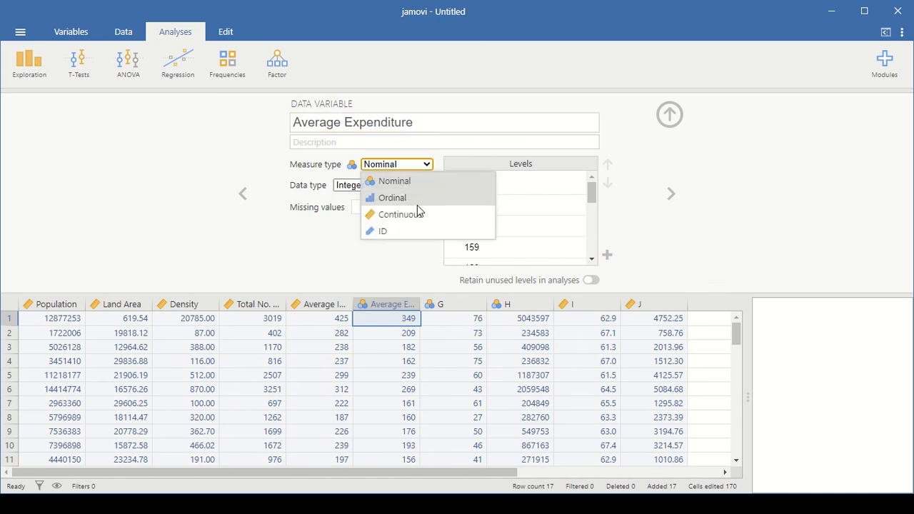
click(418, 217)
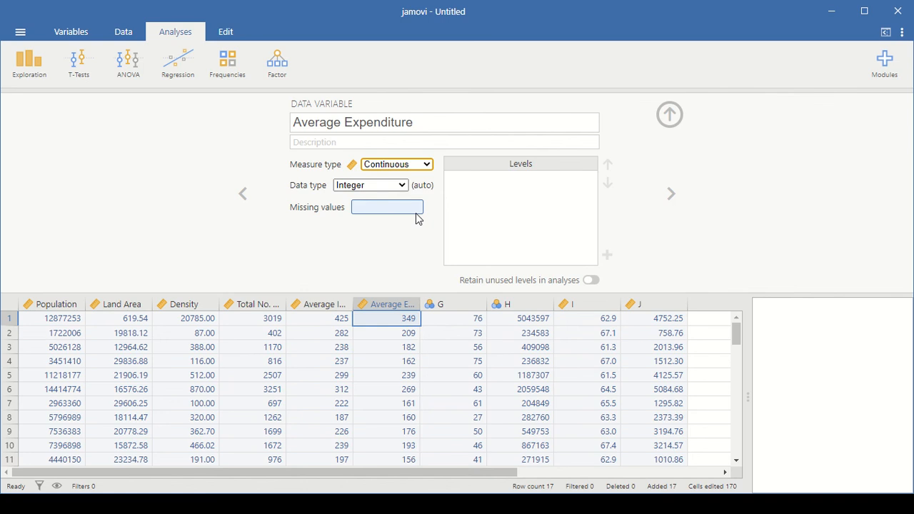
click(389, 186)
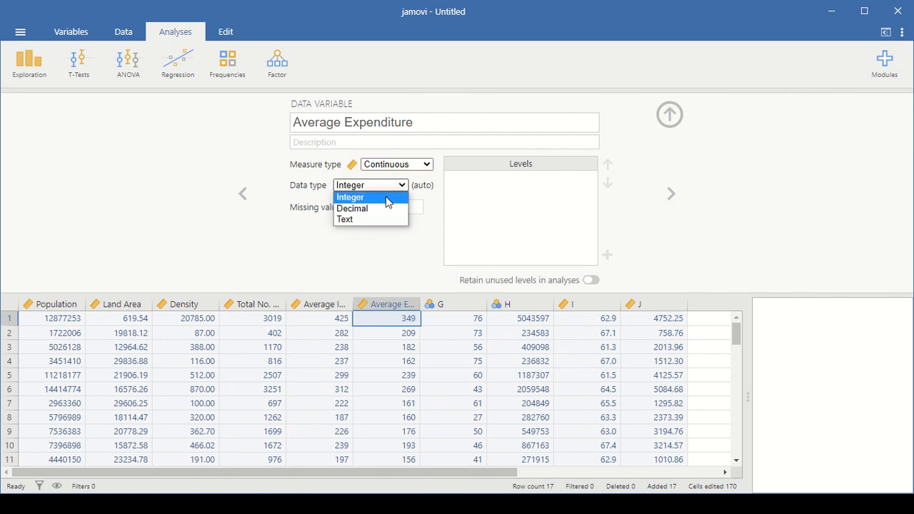
click(383, 208)
Rename variable G as Savings and set its measure type to Continuous and its data type to Decimal
click(671, 194)
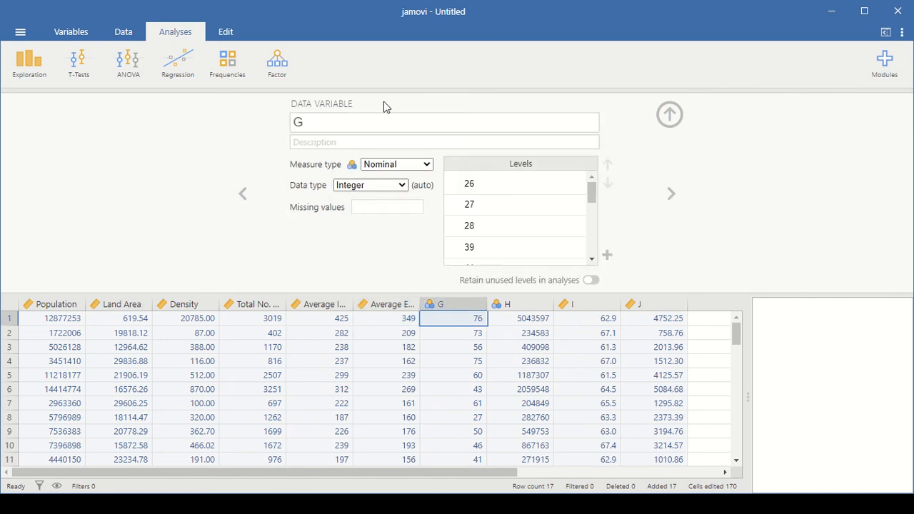
click(379, 122)
text(A)
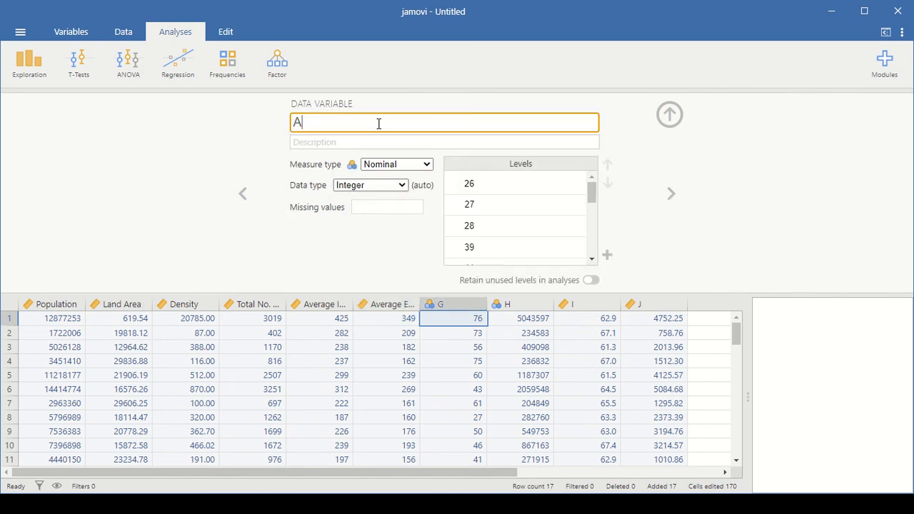
text(avings)
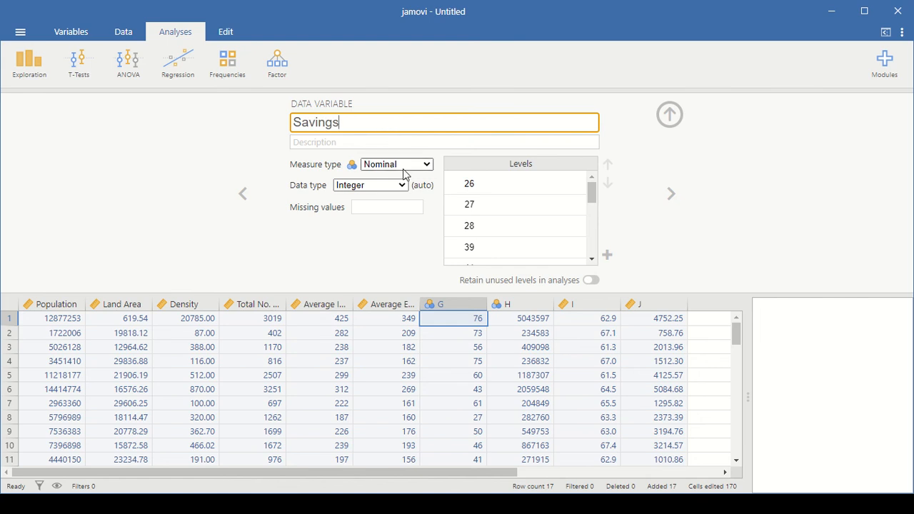
click(396, 164)
click(393, 213)
click(379, 186)
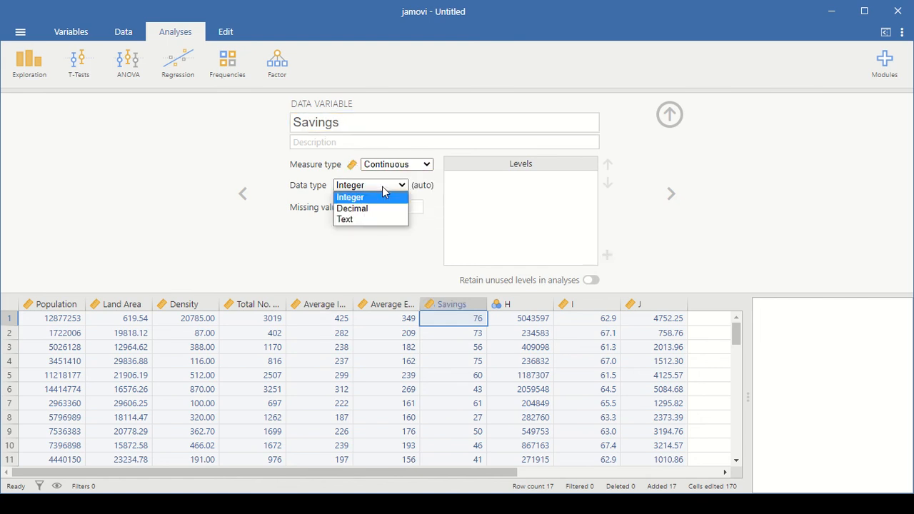
click(381, 208)
Rename variable H as Gross Regional Domestic Product
click(670, 197)
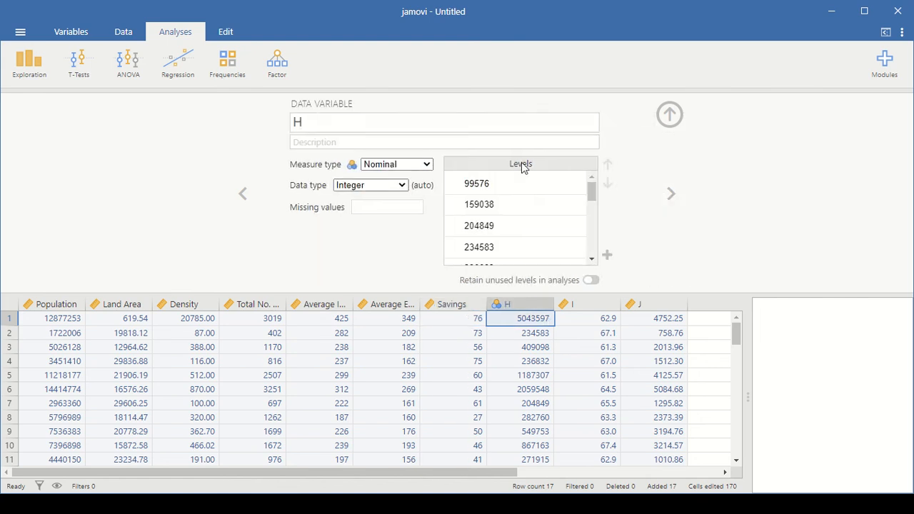
click(455, 123)
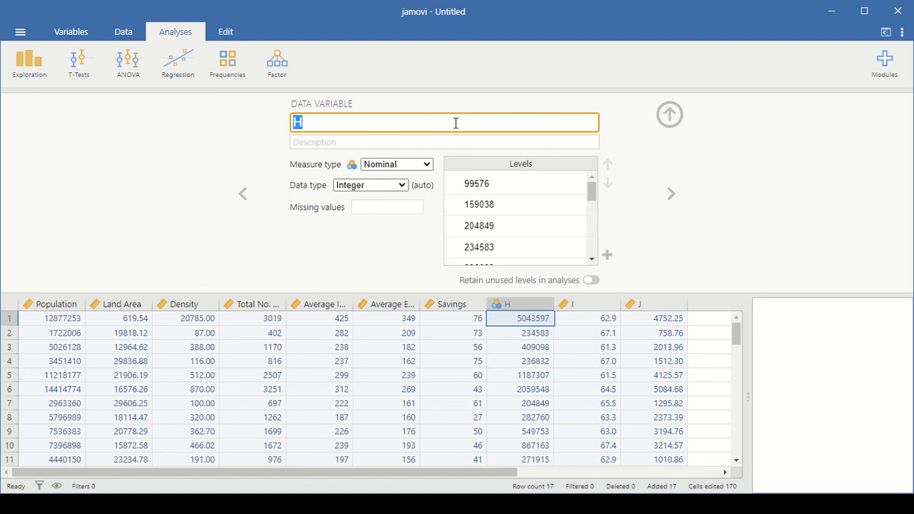
text(Gross Regio)
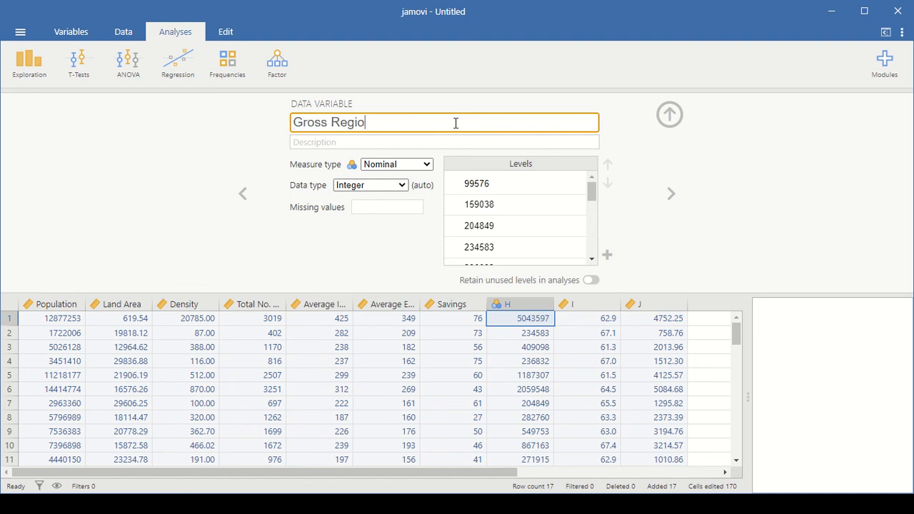
text(nal Domestic)
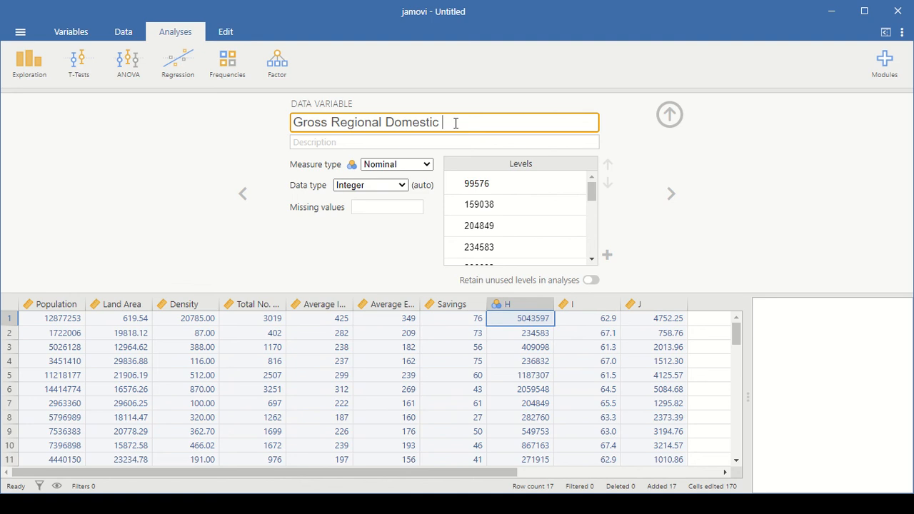
text( Oupt)
key(BackSpace)
key(BackSpace)
key(BackSpace)
text(Produuc)
key(BackSpace)
text(ct)
Set the Gross Regional Domestic Product variable's measure type to Continuous and its data type to Decimal
click(400, 166)
click(402, 215)
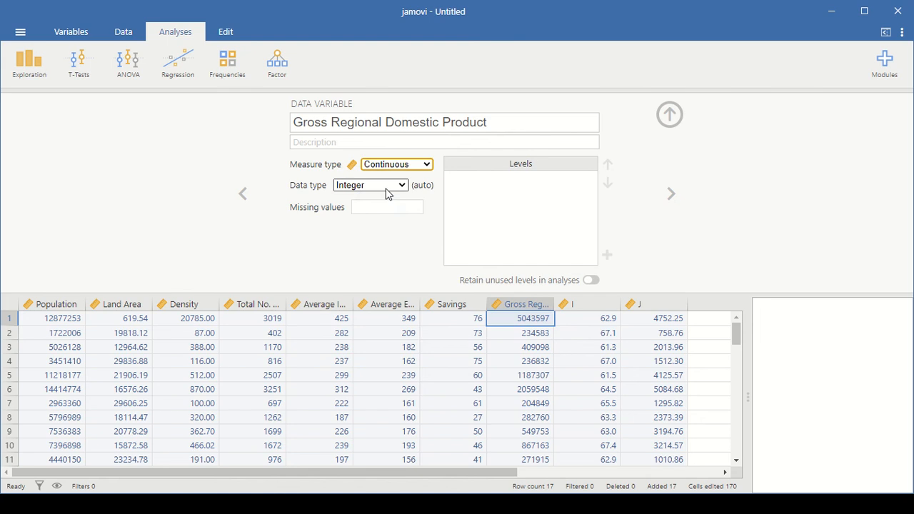
click(378, 185)
click(357, 208)
Rename variable I as Labor Force Participation
click(670, 194)
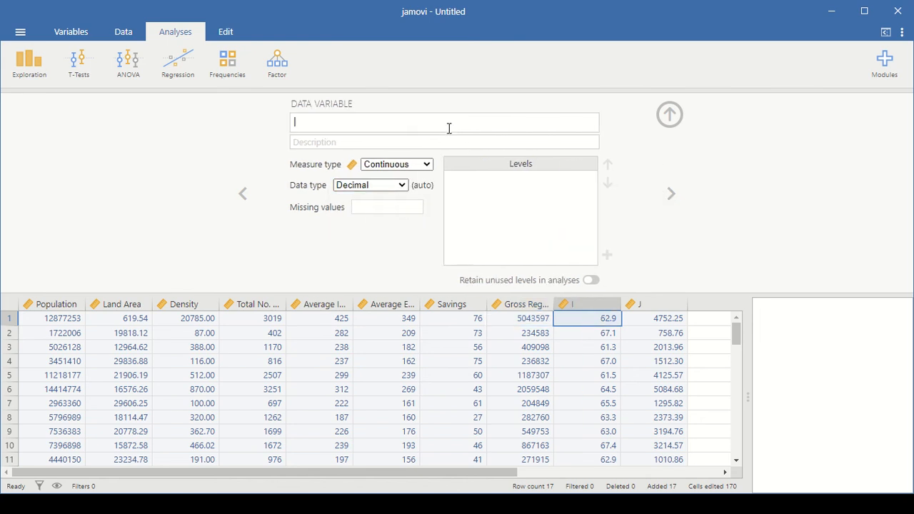
click(448, 128)
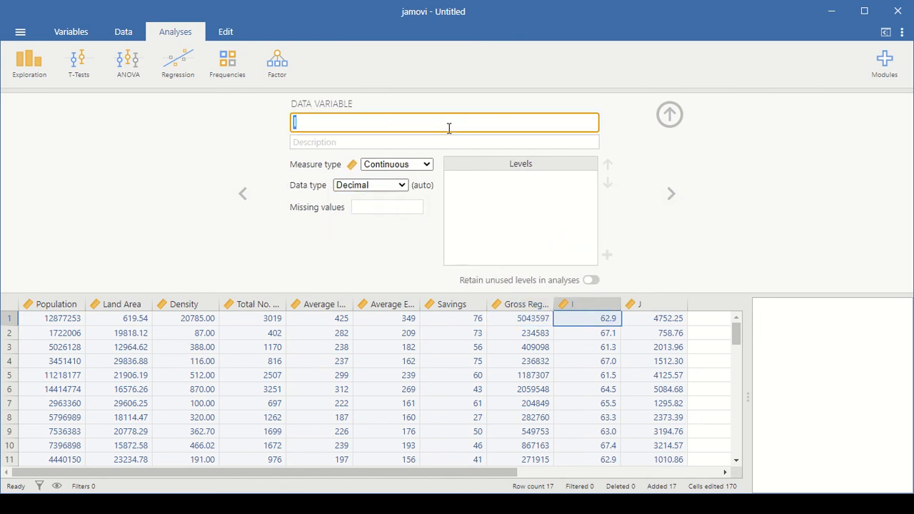
text(K)
text(Labor FOr)
key(BackSpace)
key(BackSpace)
text(rce Partici)
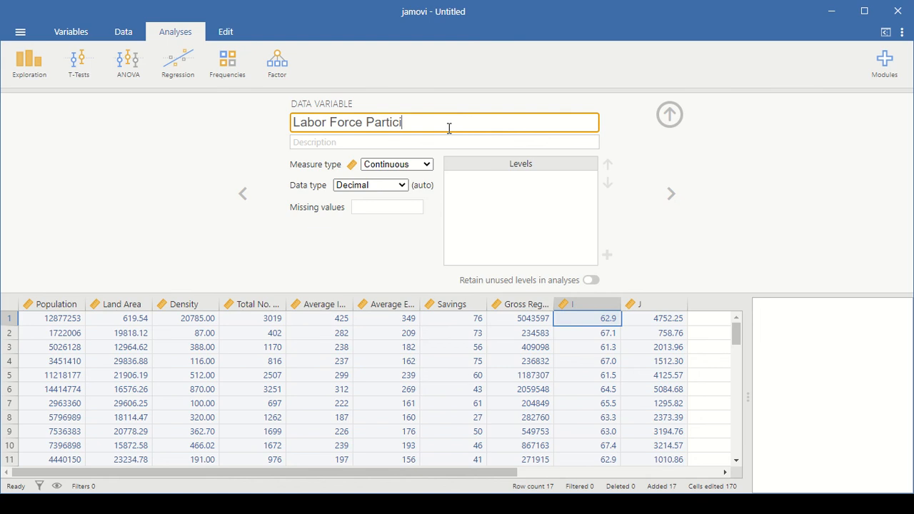
text(pation)
click(243, 194)
click(670, 196)
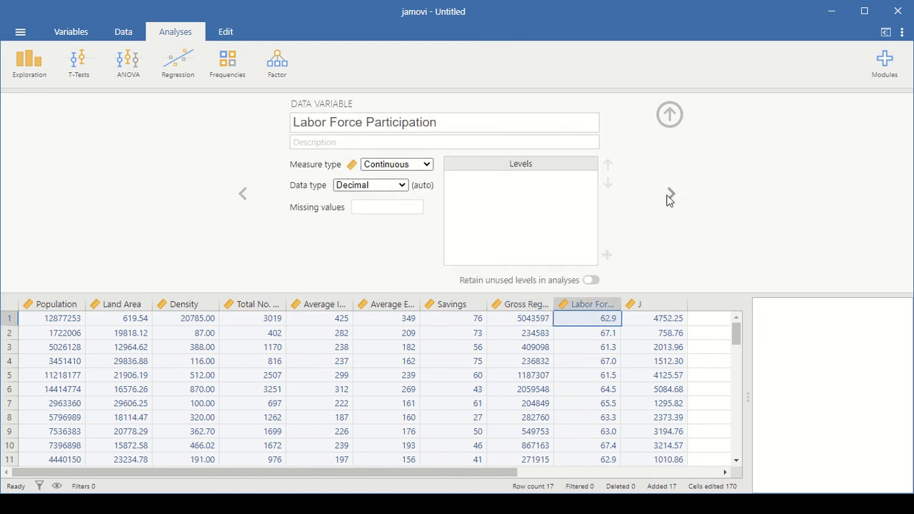
Rename variable J as Employment
click(669, 196)
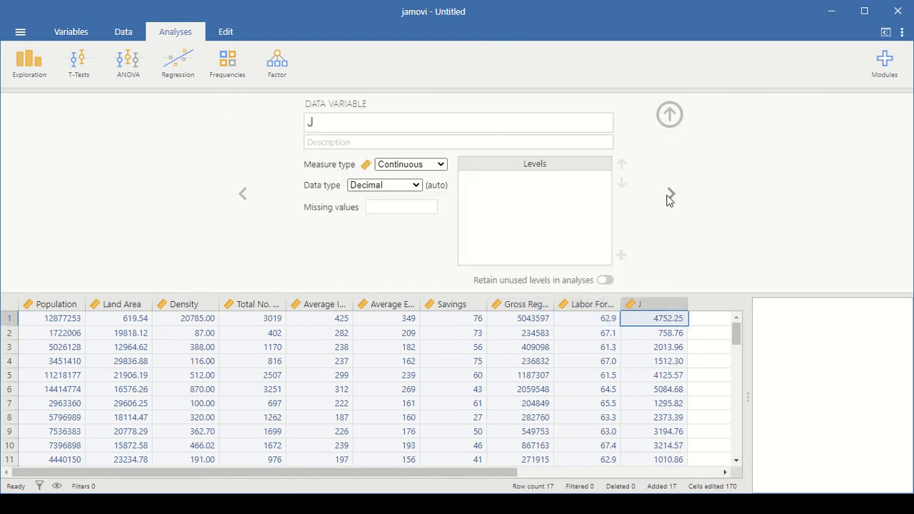
click(502, 120)
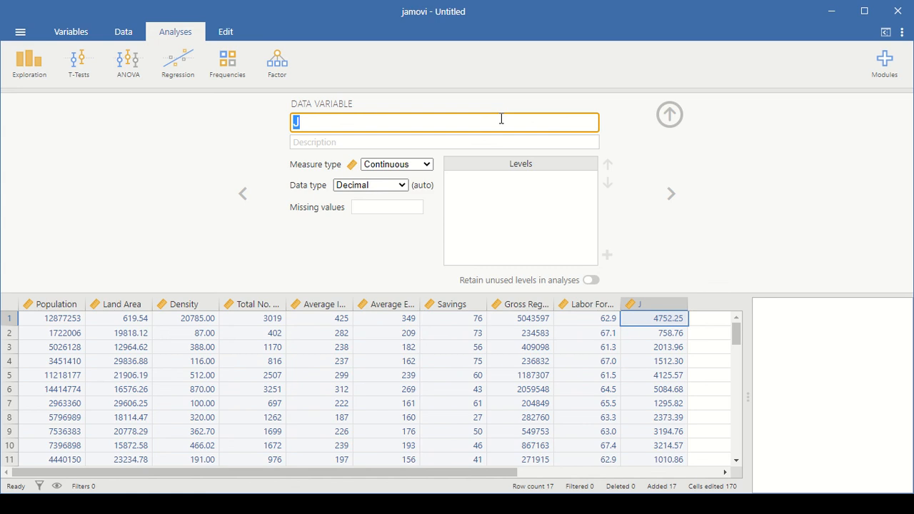
text(Employm,en)
key(BackSpace)
key(BackSpace)
key(BackSpace)
text(ent)
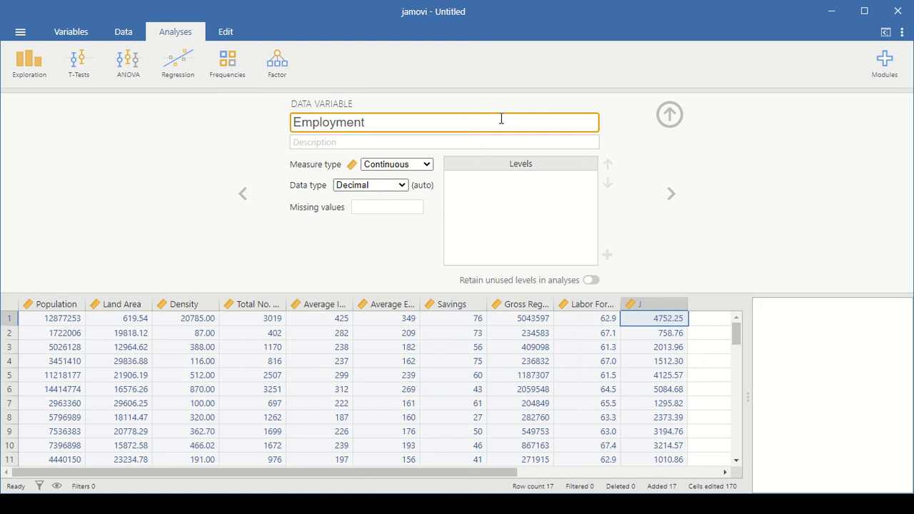
Check the last column's heading in the Excel workbook, return to jamovi, and rename the Employment variable as Employed Persons, closing the variable setup
key(alt+Tab)
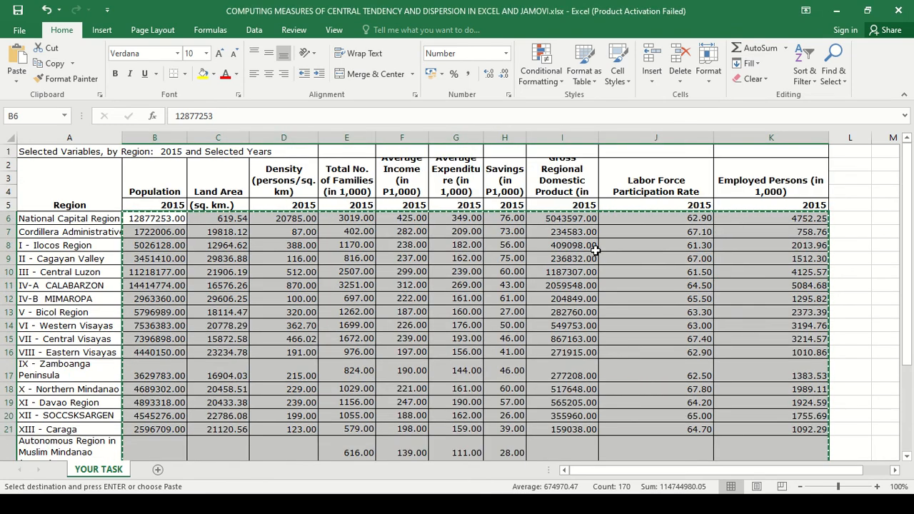
key(alt+Tab)
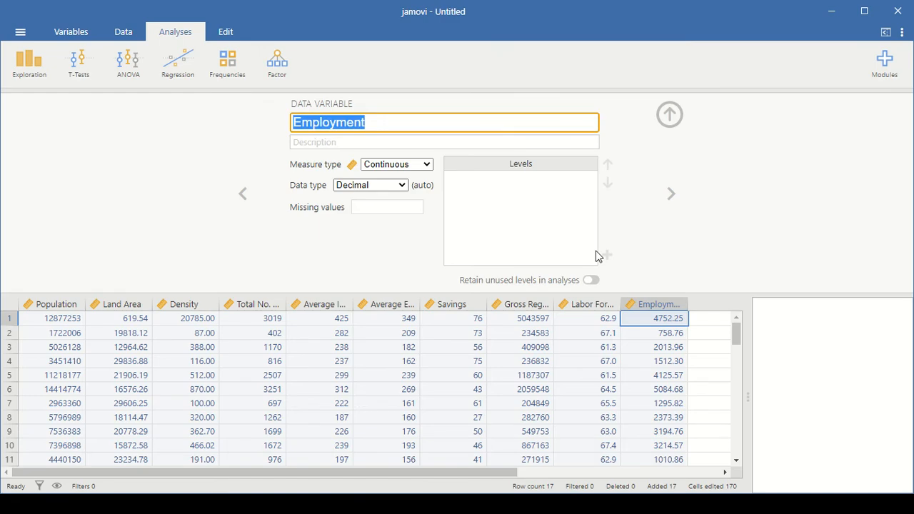
text(Em)
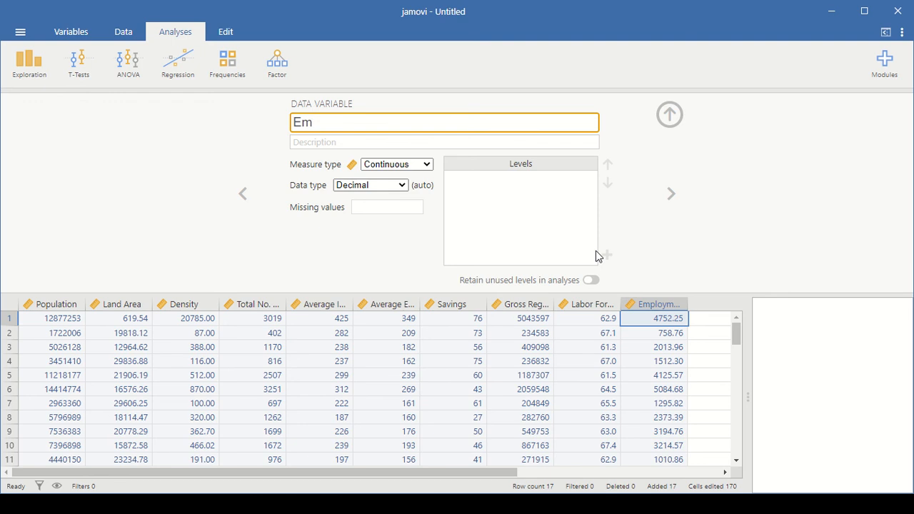
text(mloyed Persons)
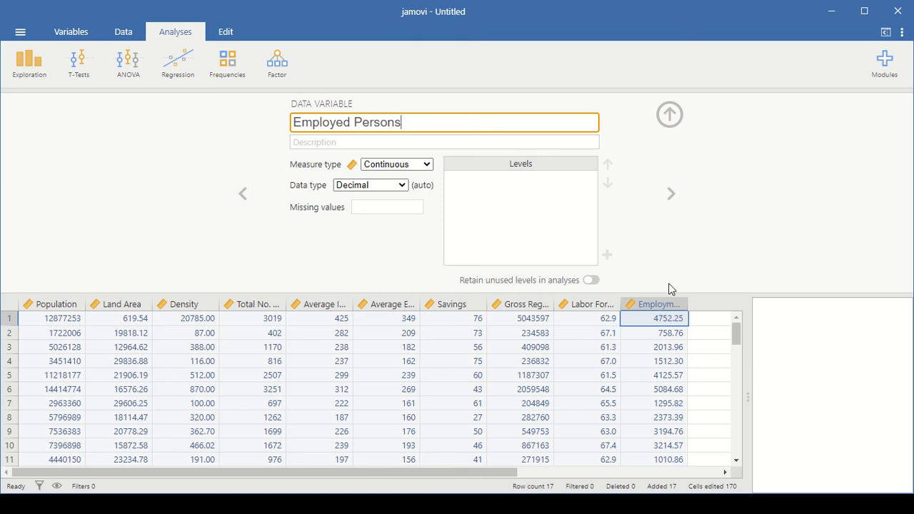
click(668, 115)
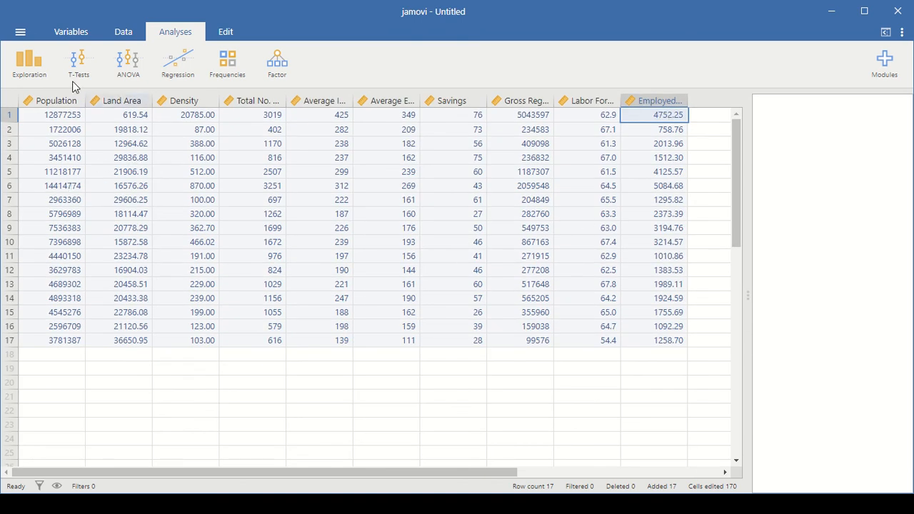
Create a Descriptives analysis and assign all ten variables, from Population through Employed Persons, as its analysis variables
click(30, 70)
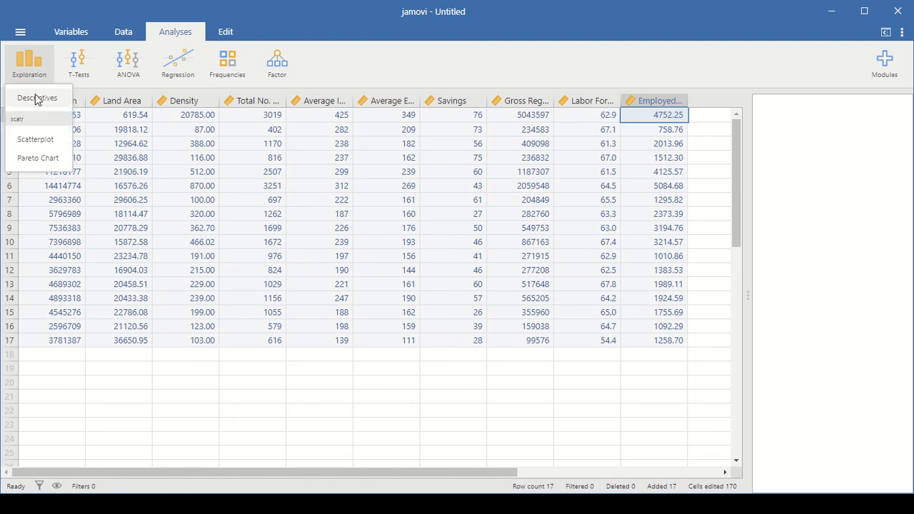
click(37, 99)
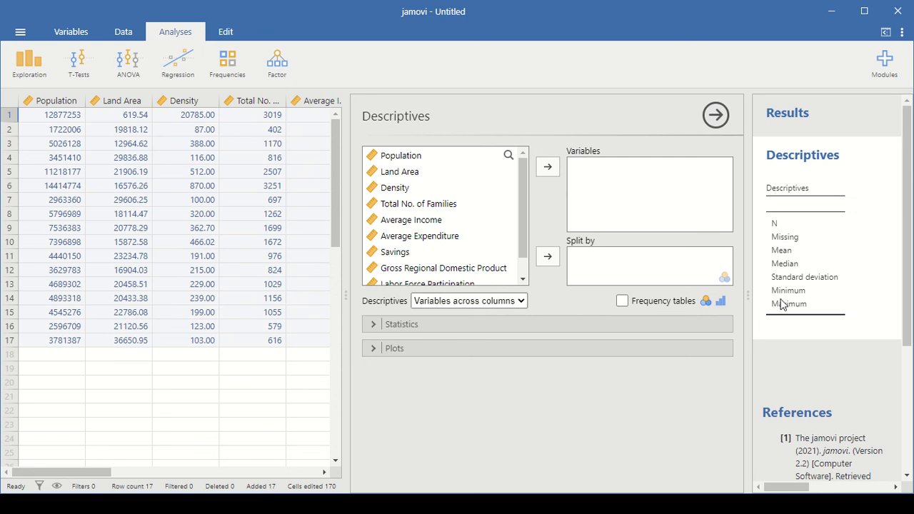
click(403, 156)
drag(402, 160, 414, 277)
scroll(528, 227, down, 1)
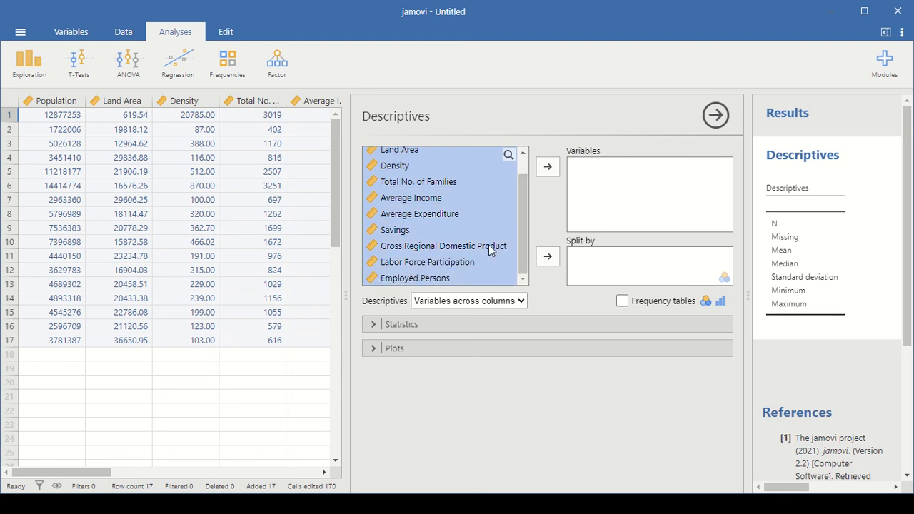
scroll(495, 237, up, 1)
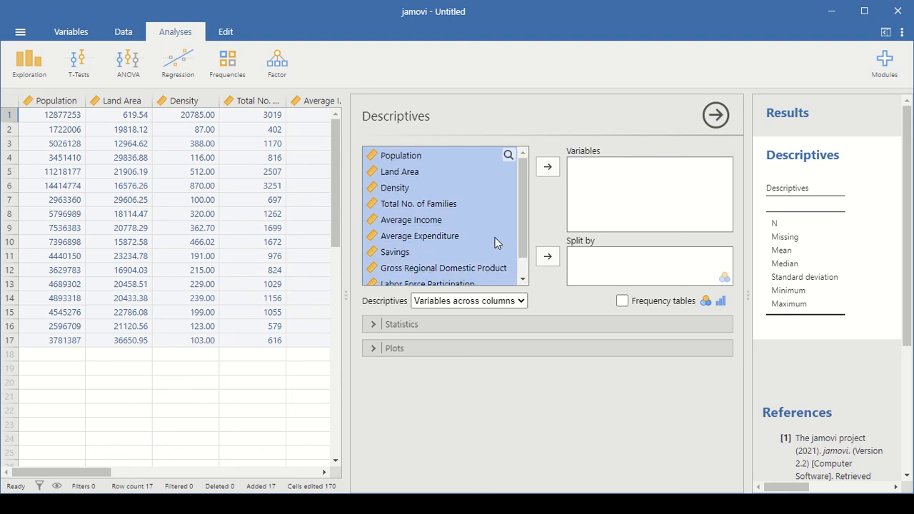
click(547, 171)
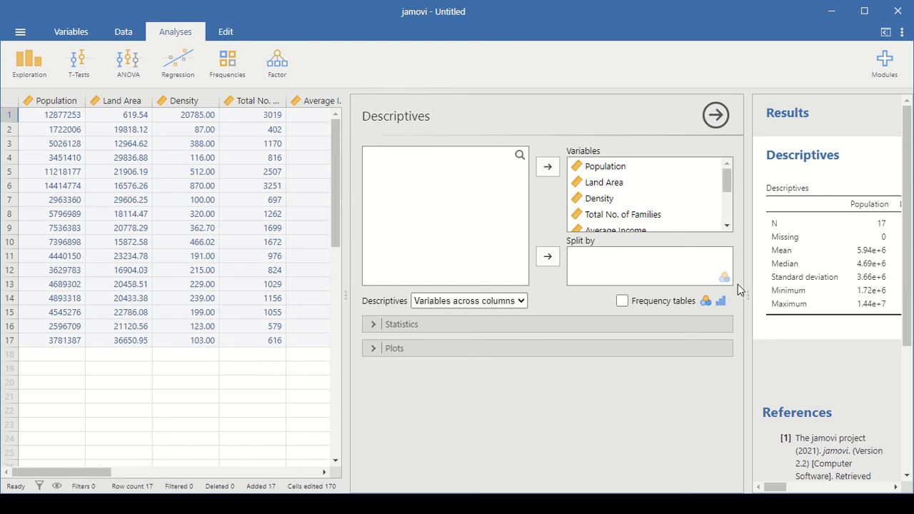
Widen the results area and examine the descriptives table across all variables, from Population to Employed Persons
drag(748, 282, 465, 285)
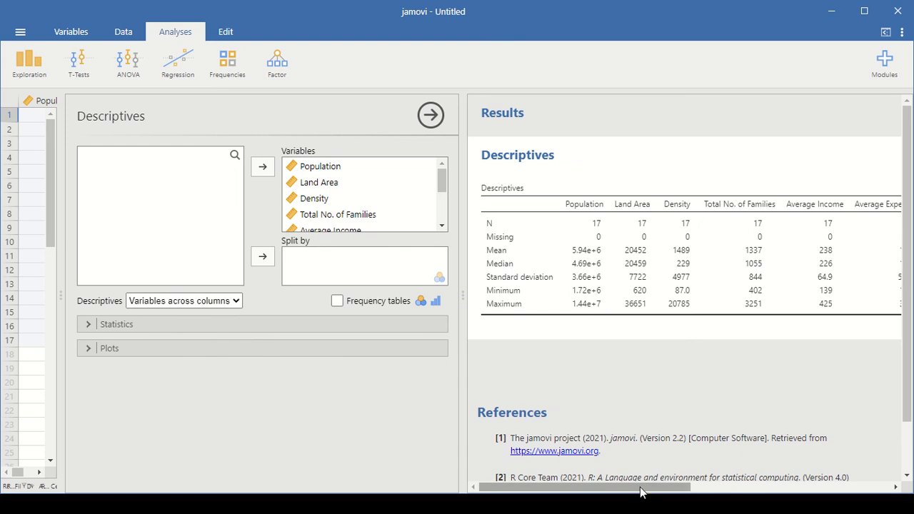
mouse_move(640, 491)
mouse_down()
mouse_move(691, 494)
mouse_move(627, 491)
mouse_up()
drag(556, 490, 555, 511)
scroll(683, 293, right, 3)
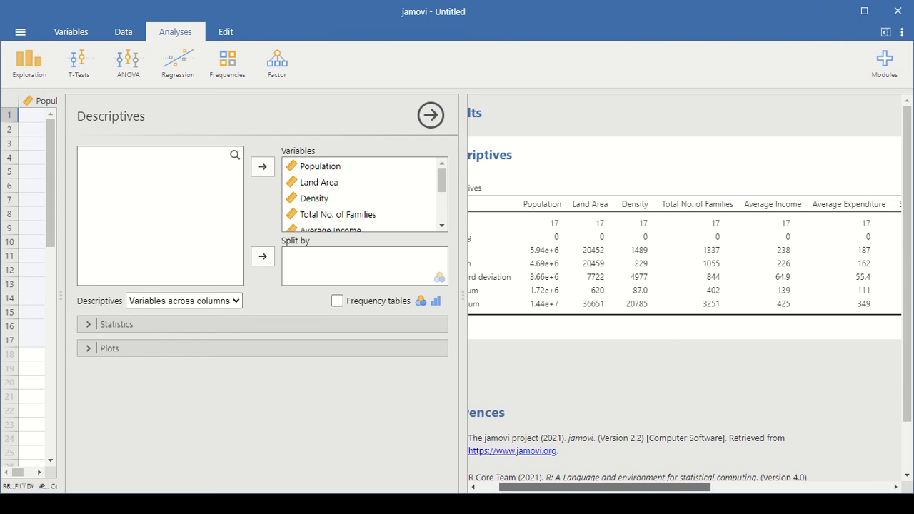
scroll(683, 292, right, 4)
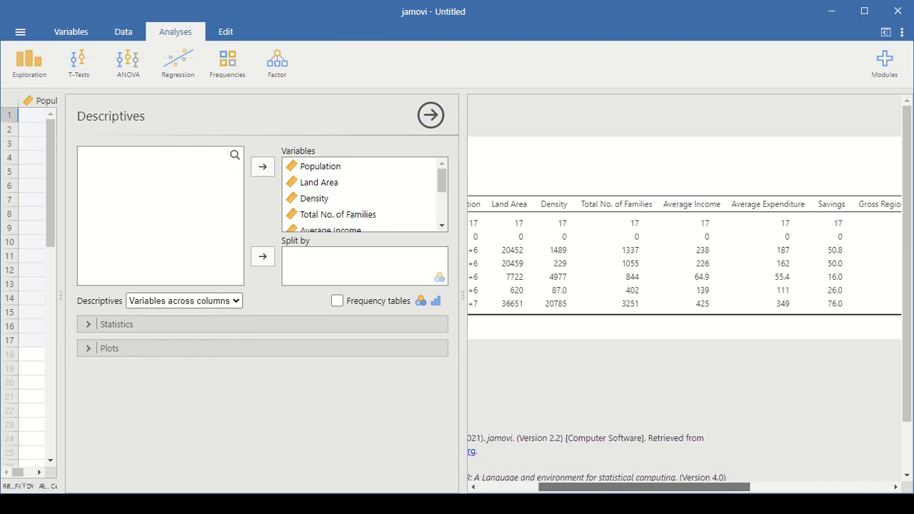
scroll(683, 293, right, 4)
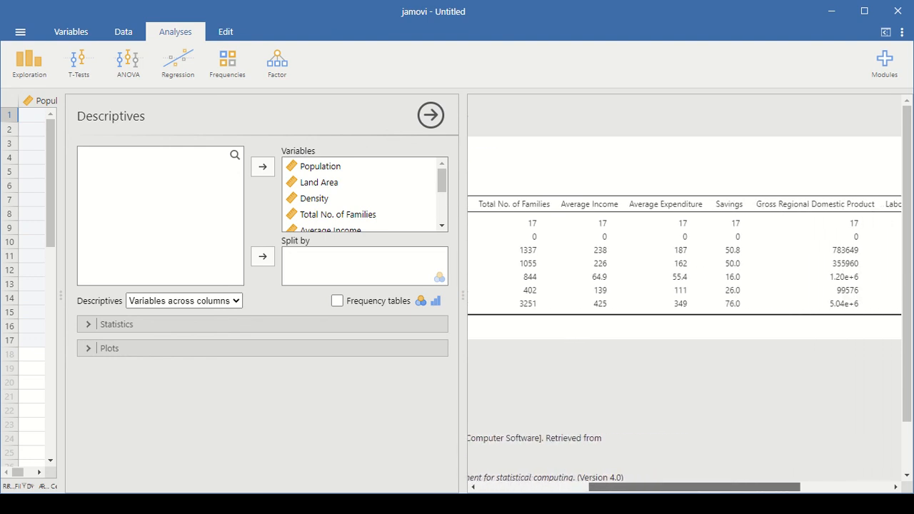
scroll(683, 293, right, 3)
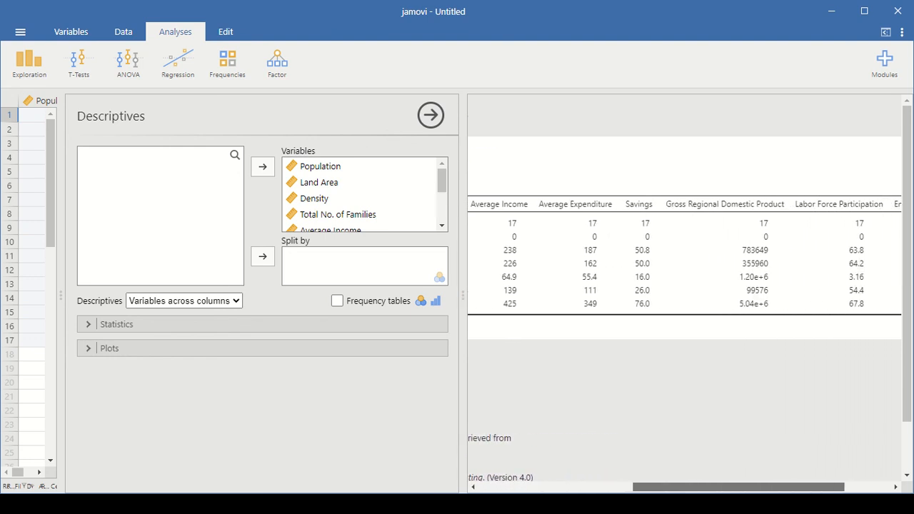
scroll(683, 293, right, 3)
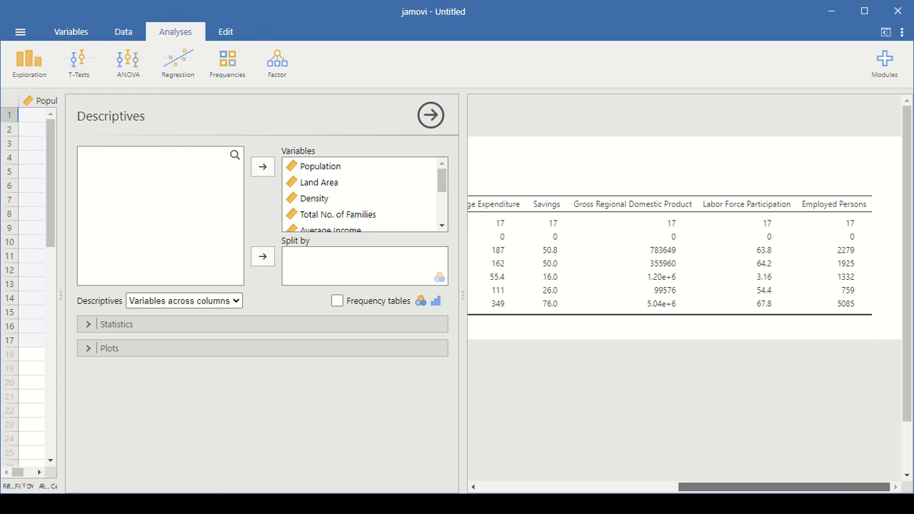
scroll(684, 293, left, 10)
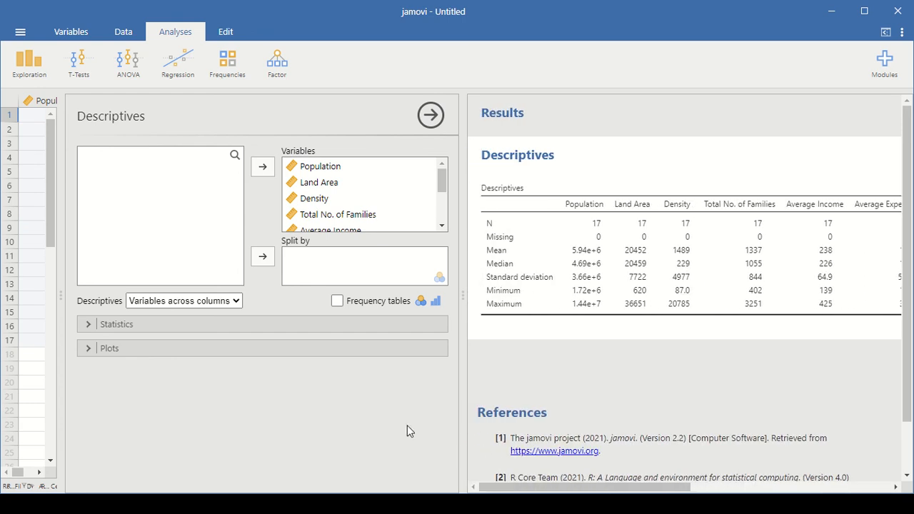
Add the mode, sum and skewness to the statistics reported in the Descriptives analysis
click(95, 325)
scroll(191, 354, down, 3)
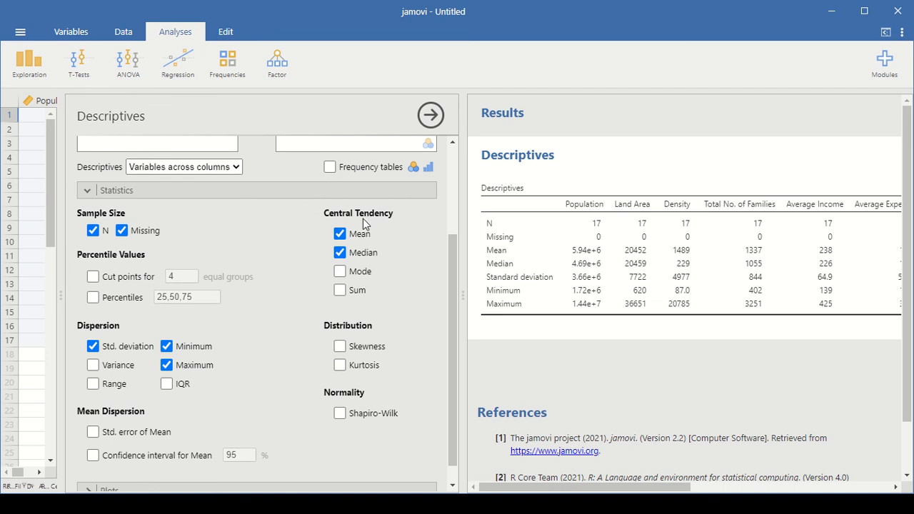
click(339, 273)
click(340, 291)
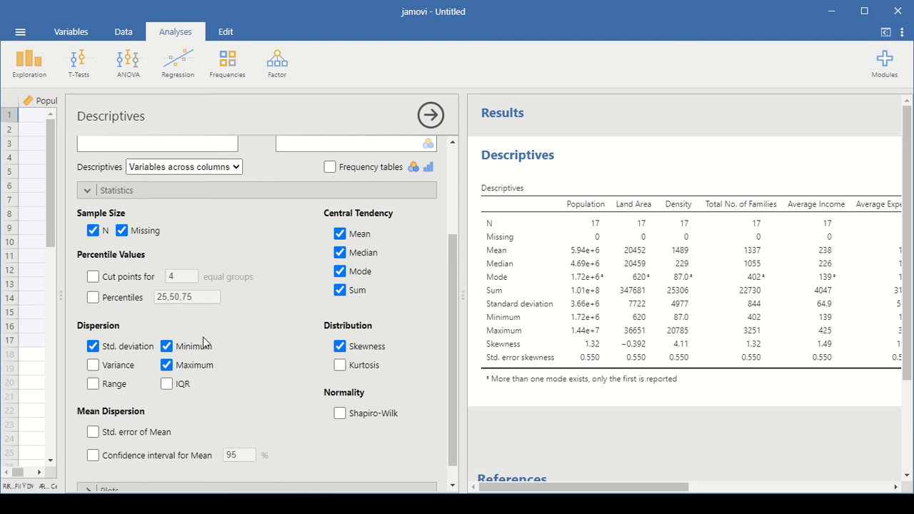
Exclude the minimum and maximum from the dispersion statistics and include the variance and range instead
click(168, 350)
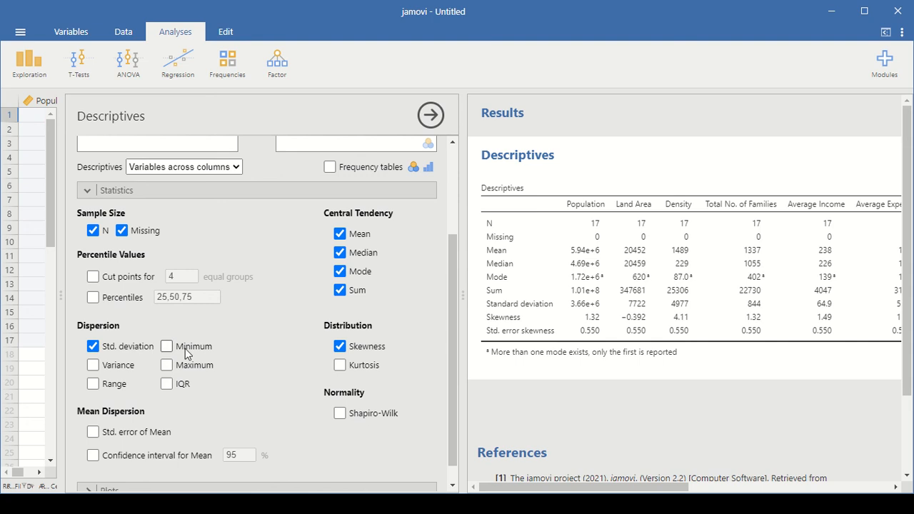
click(93, 366)
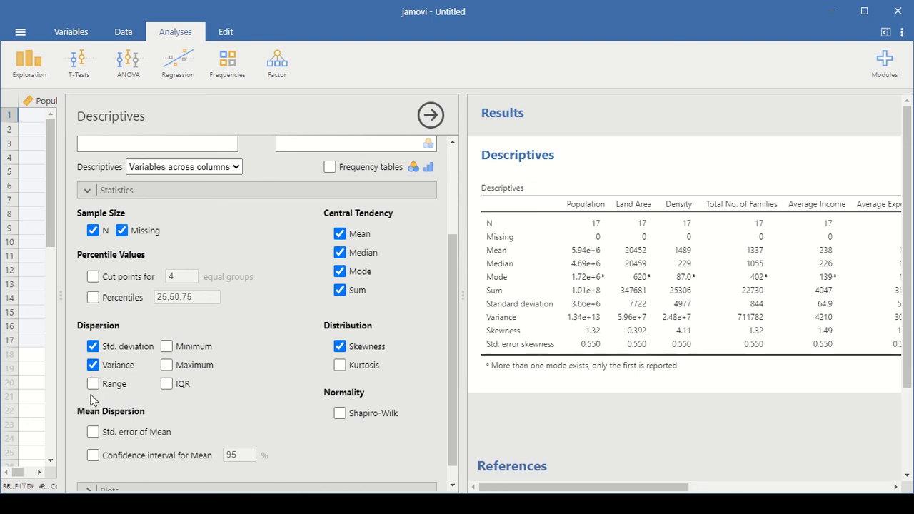
click(93, 384)
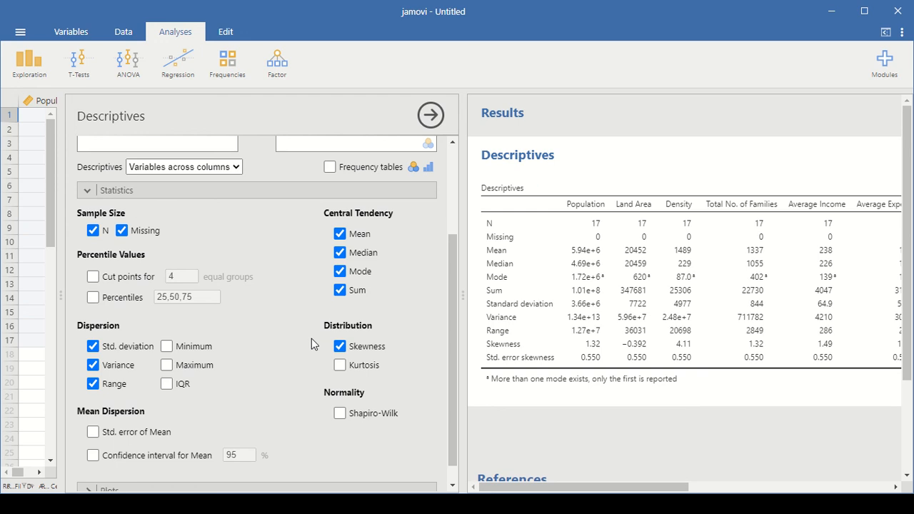
Add histograms for the analysed variables and review the Population and Land Area plots in the results
scroll(325, 370, down, 1)
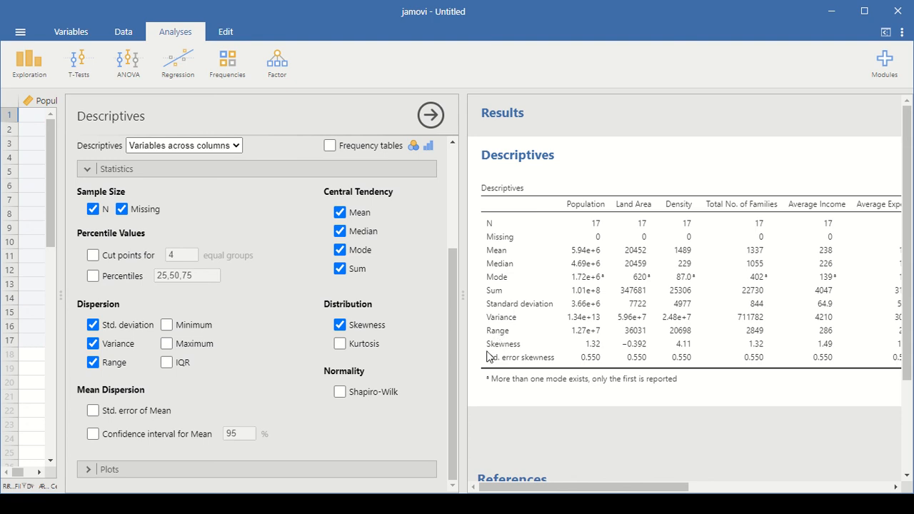
click(100, 469)
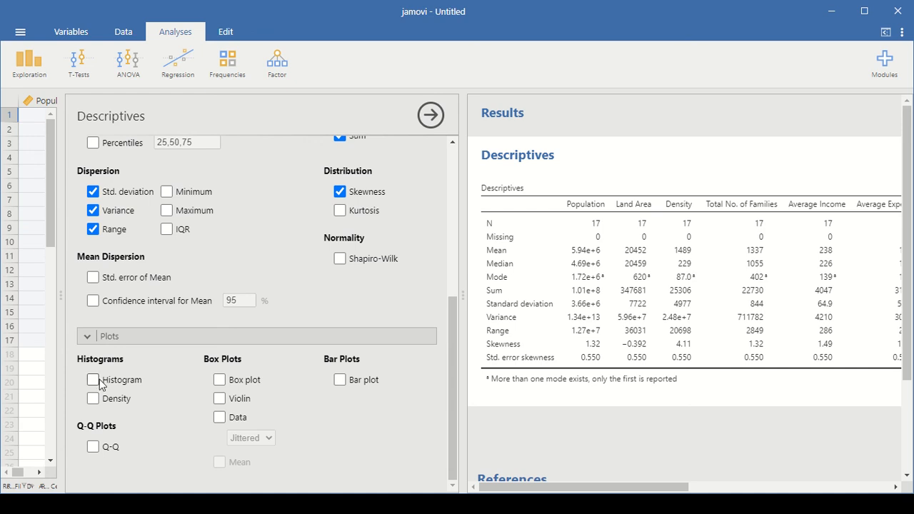
click(98, 388)
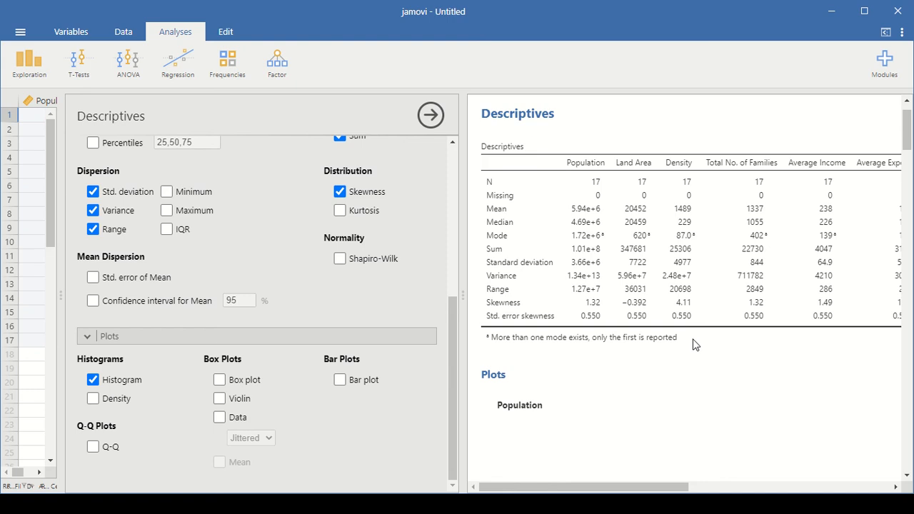
scroll(697, 352, down, 3)
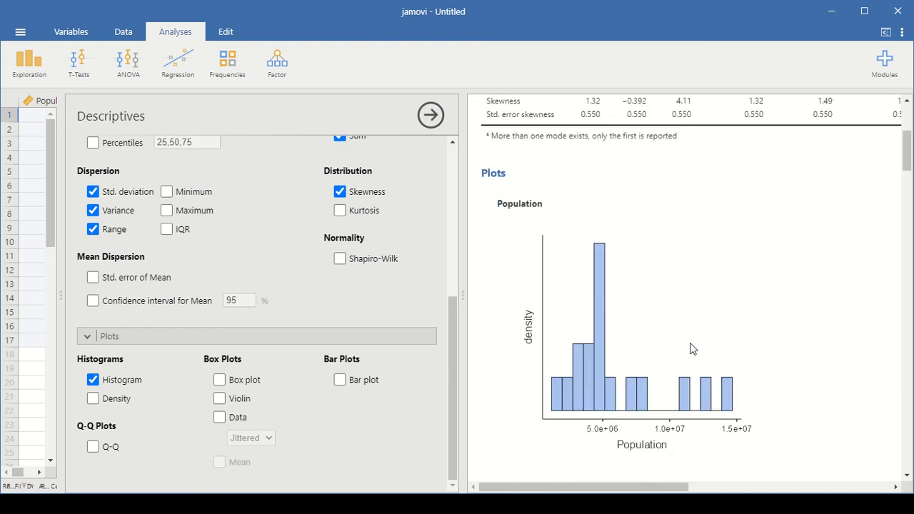
scroll(691, 349, down, 1)
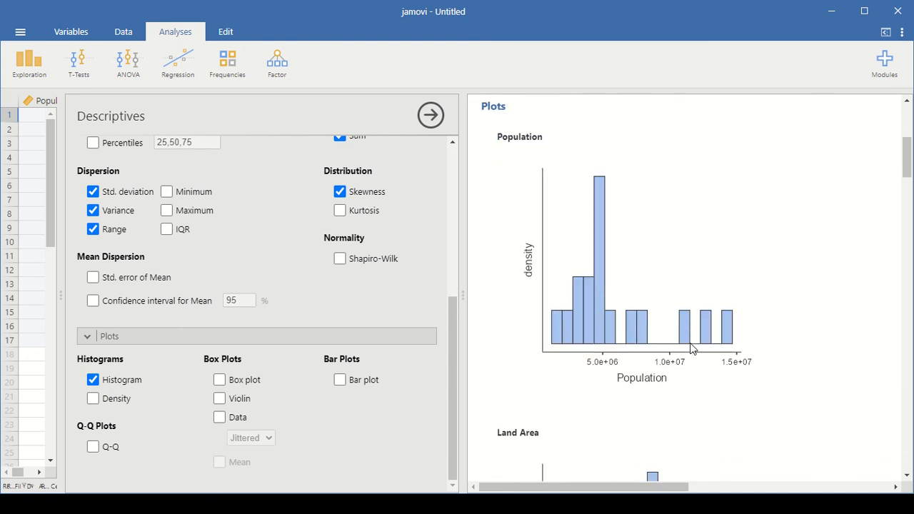
scroll(691, 349, down, 1)
scroll(692, 349, up, 2)
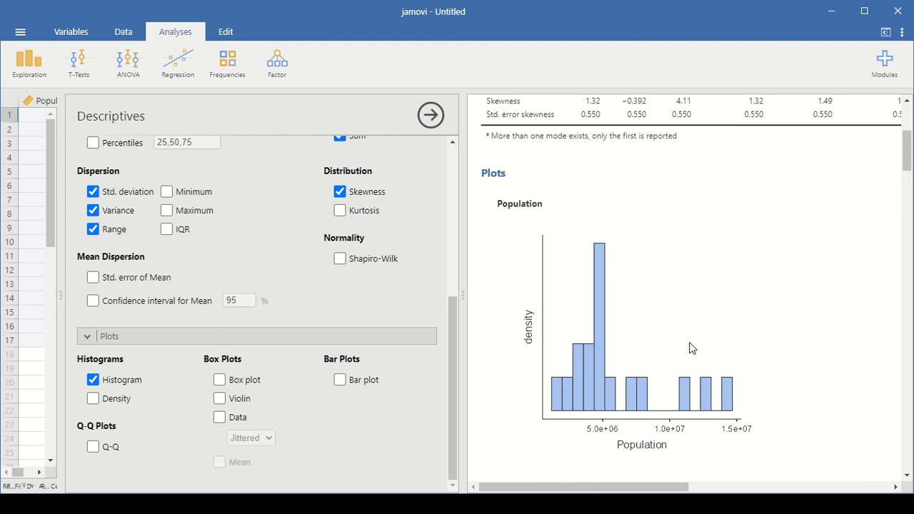
scroll(692, 348, down, 1)
scroll(691, 348, down, 4)
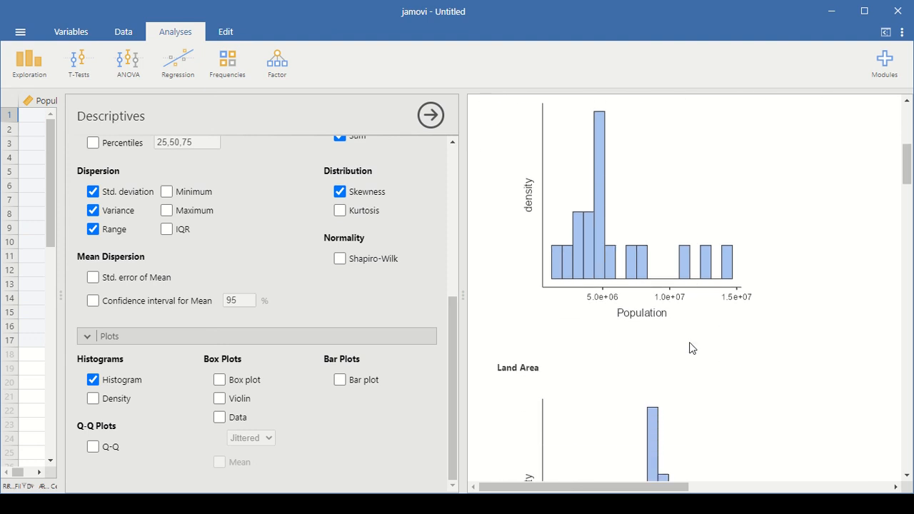
scroll(689, 342, down, 1)
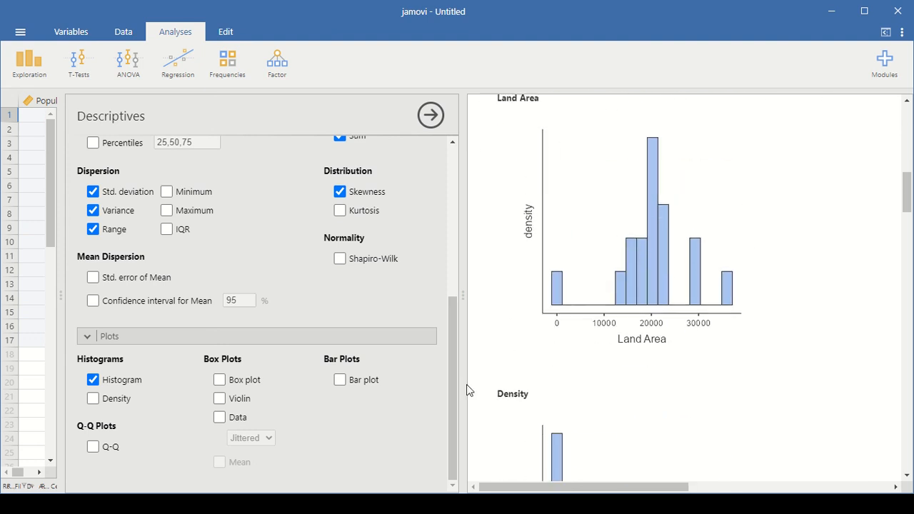
Overlay density curves on the histograms and check the plots down to Total No. of Families
click(94, 400)
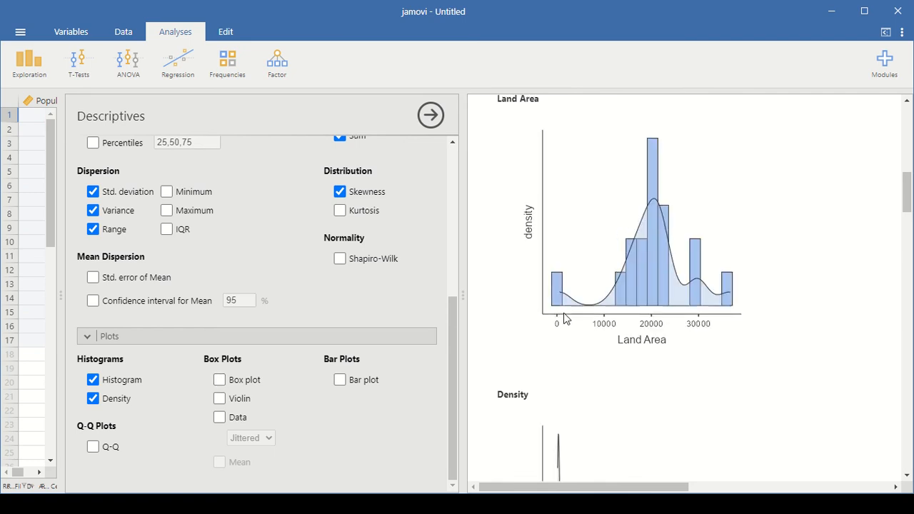
scroll(564, 315, down, 5)
scroll(564, 315, down, 8)
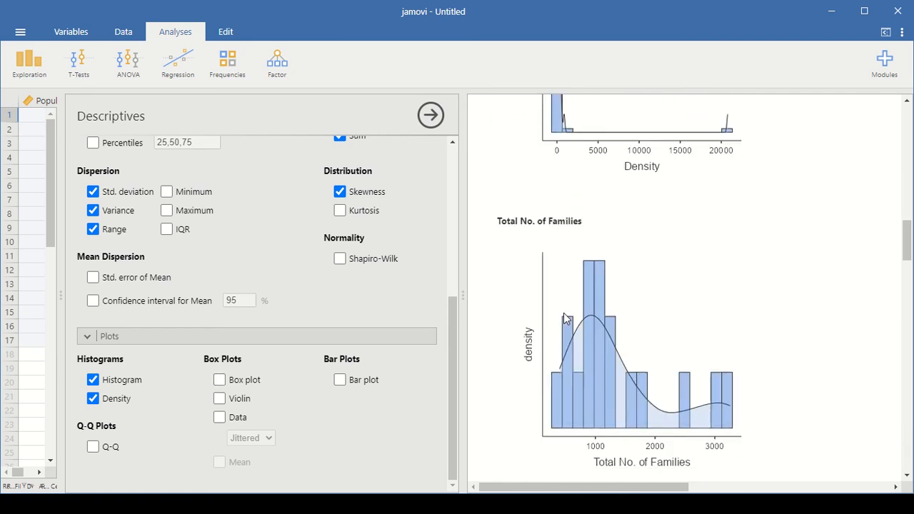
Add box plots for the analysed variables and inspect those for Density and Total No. of Families
click(219, 379)
scroll(630, 326, down, 3)
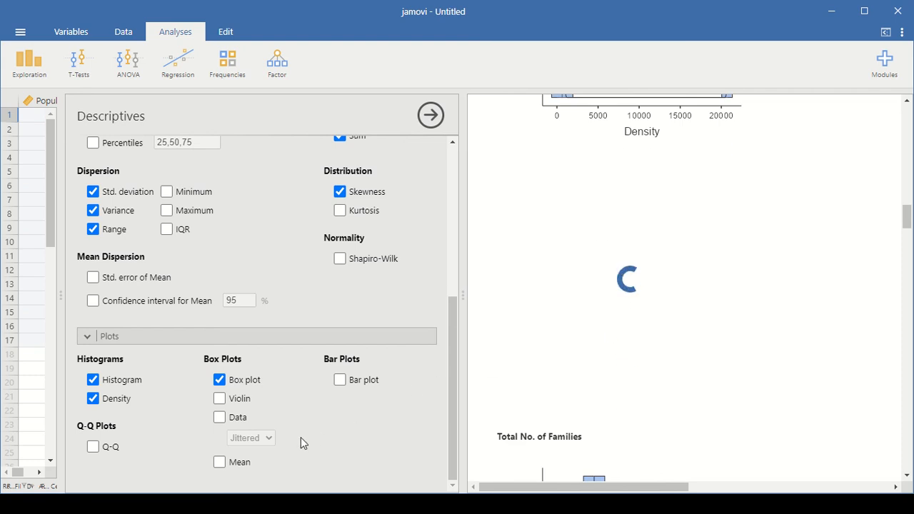
scroll(647, 339, down, 5)
scroll(647, 339, down, 2)
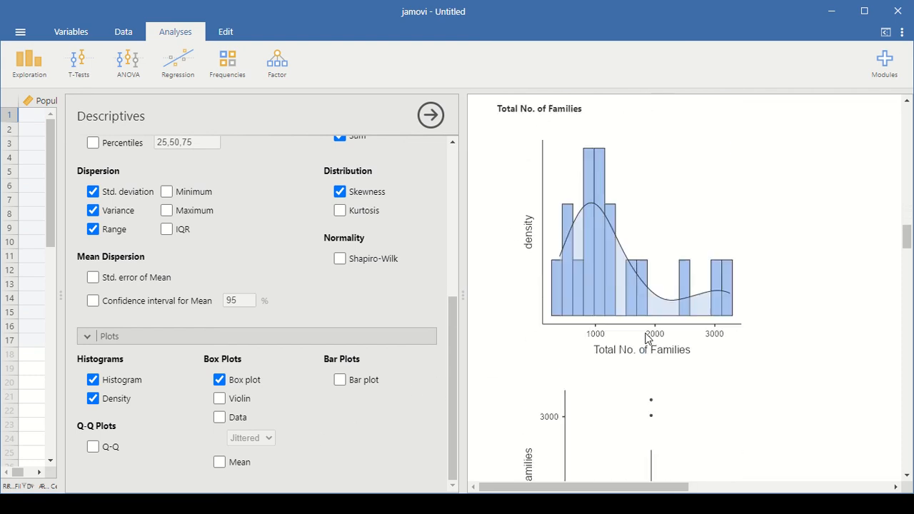
scroll(646, 339, up, 6)
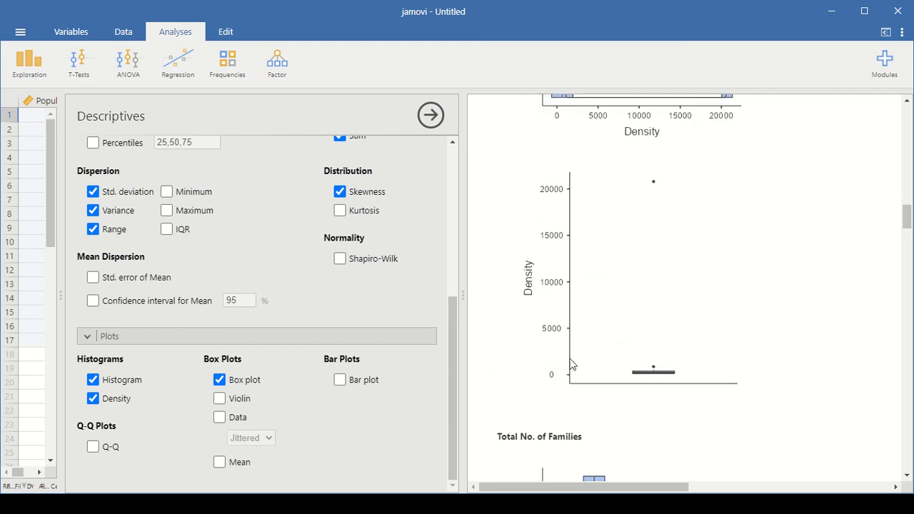